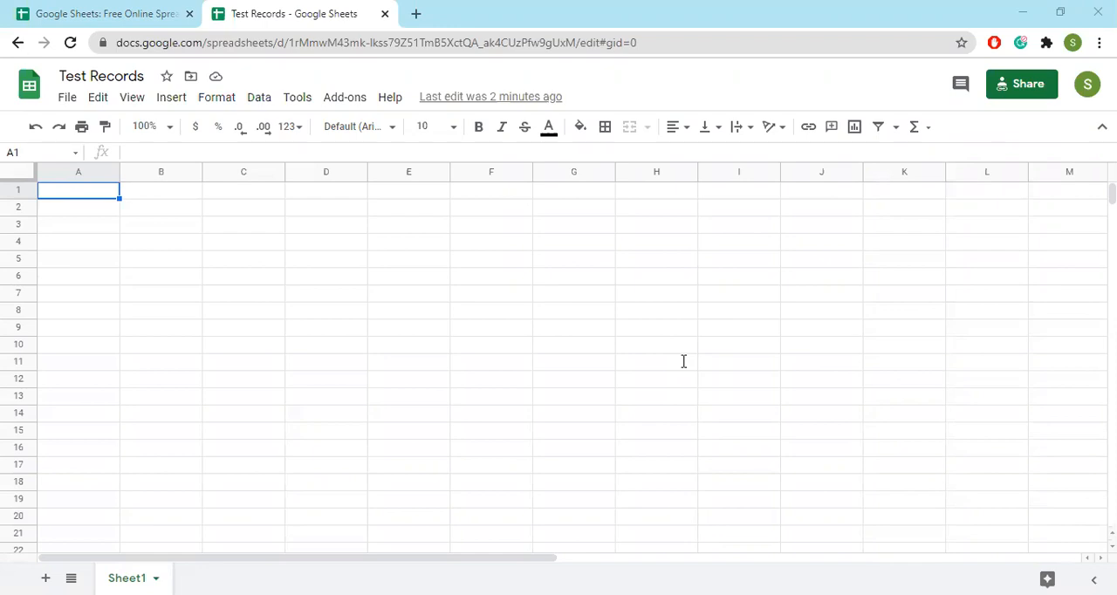
List the labels Max, Min, Sum and Average in cells F1 to F4
click(488, 196)
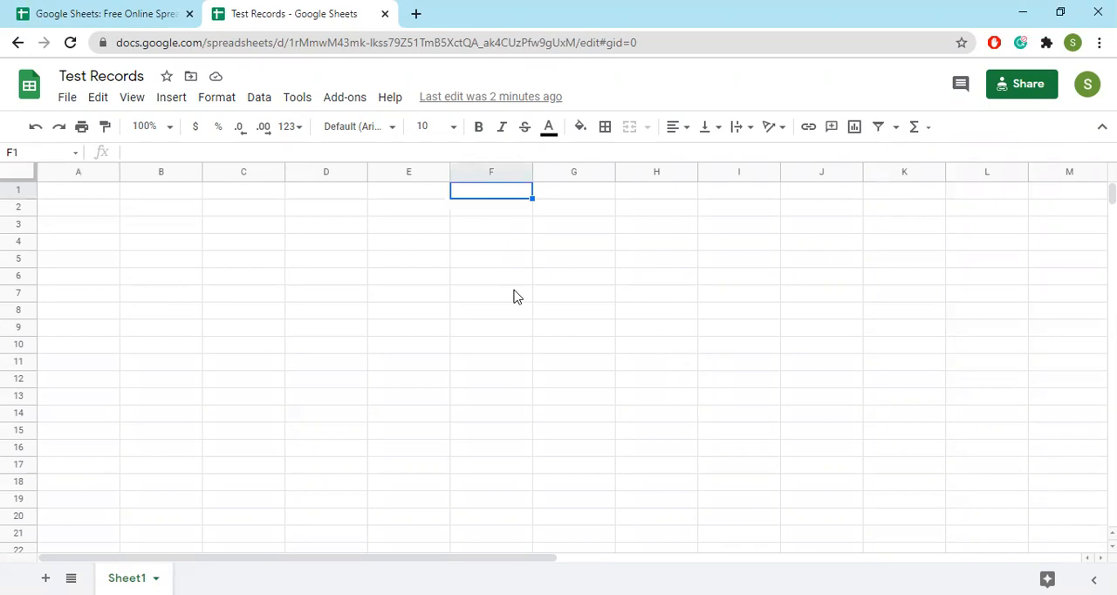
text(Max)
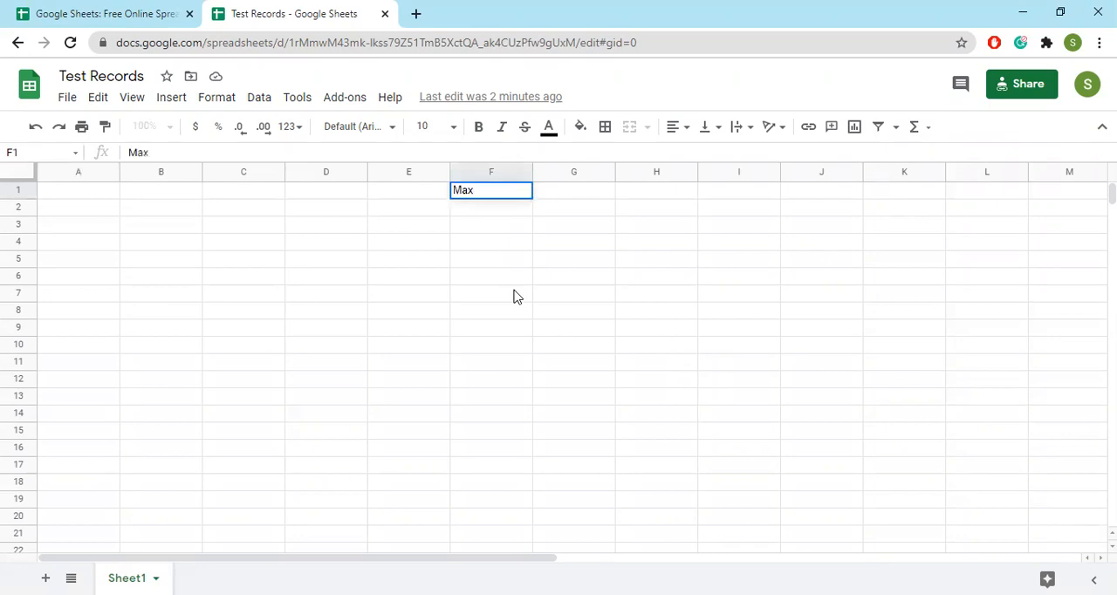
key(Return)
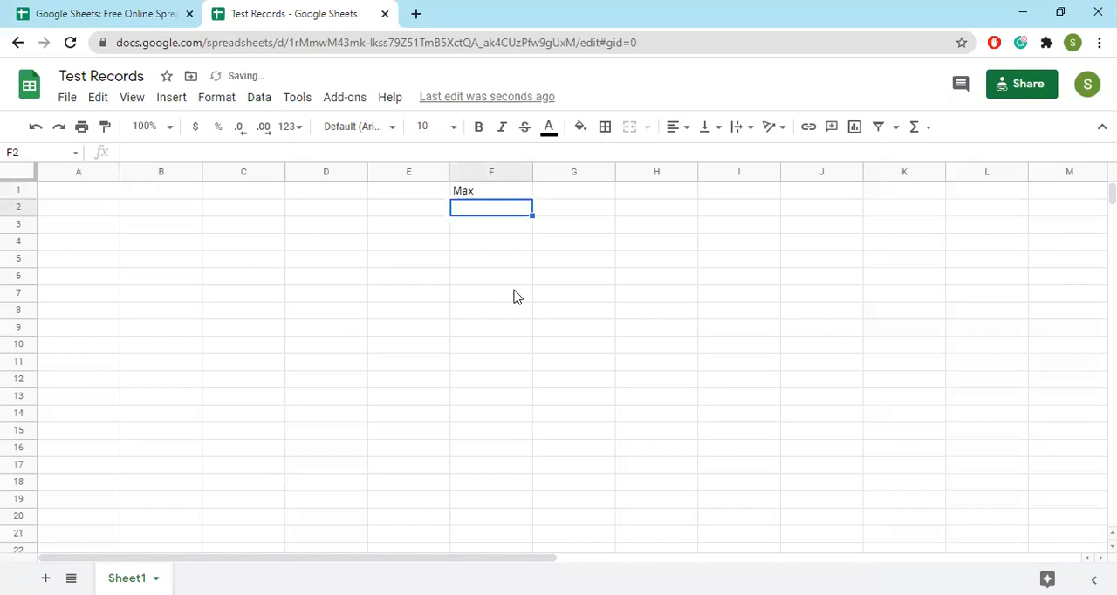
text(Min)
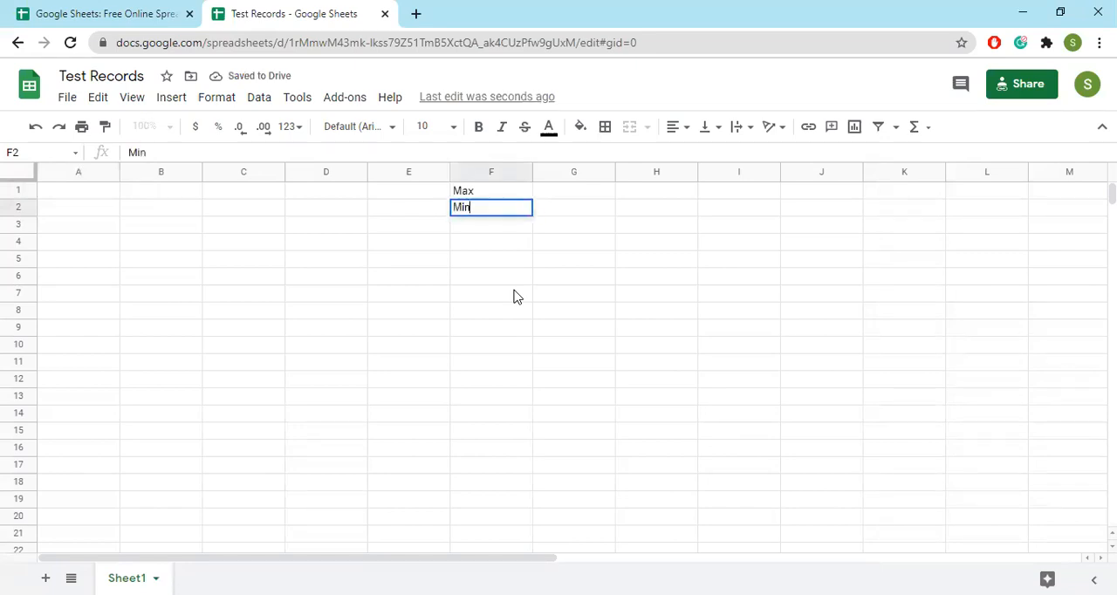
key(Return)
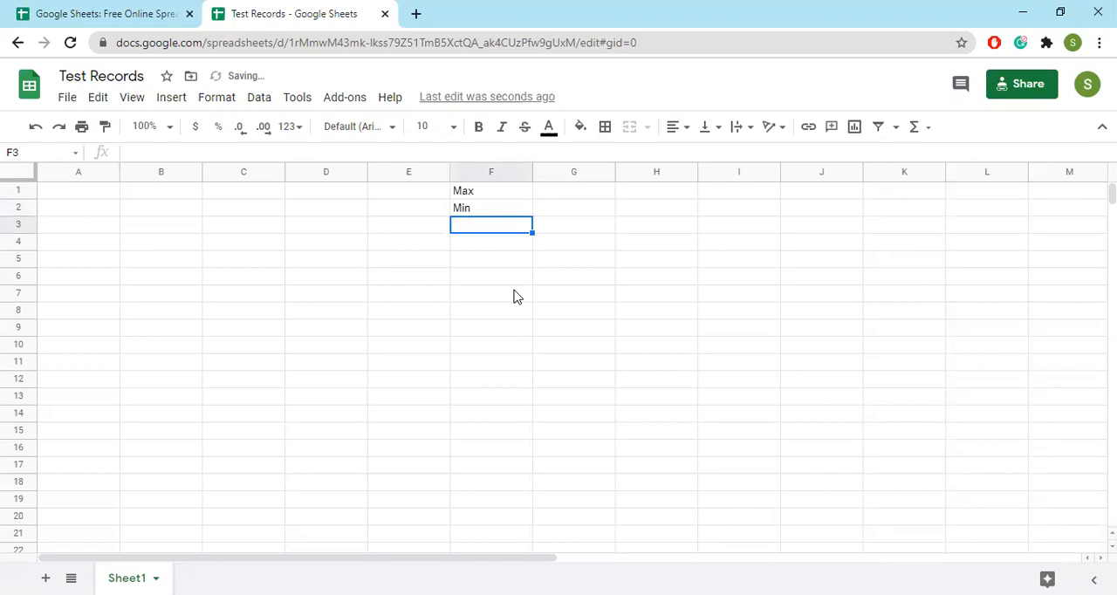
text(Sum)
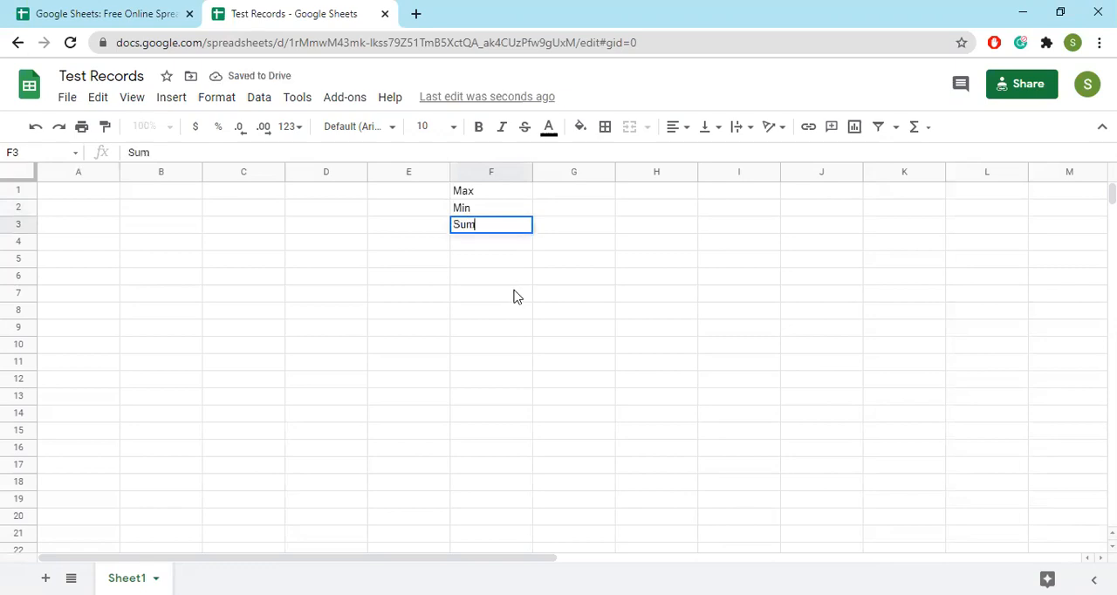
key(Return)
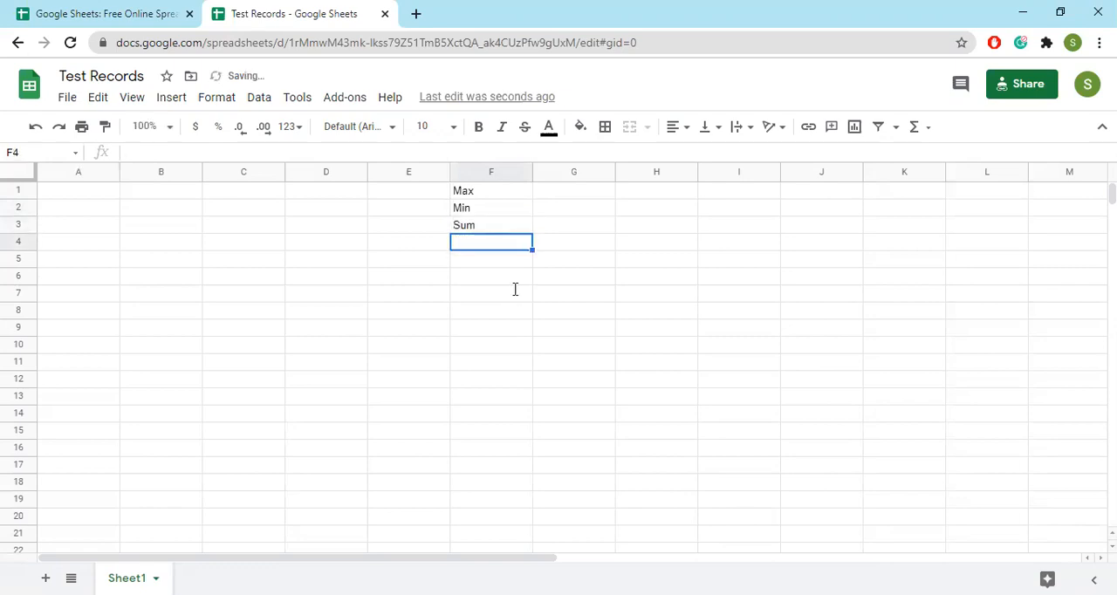
text(Average)
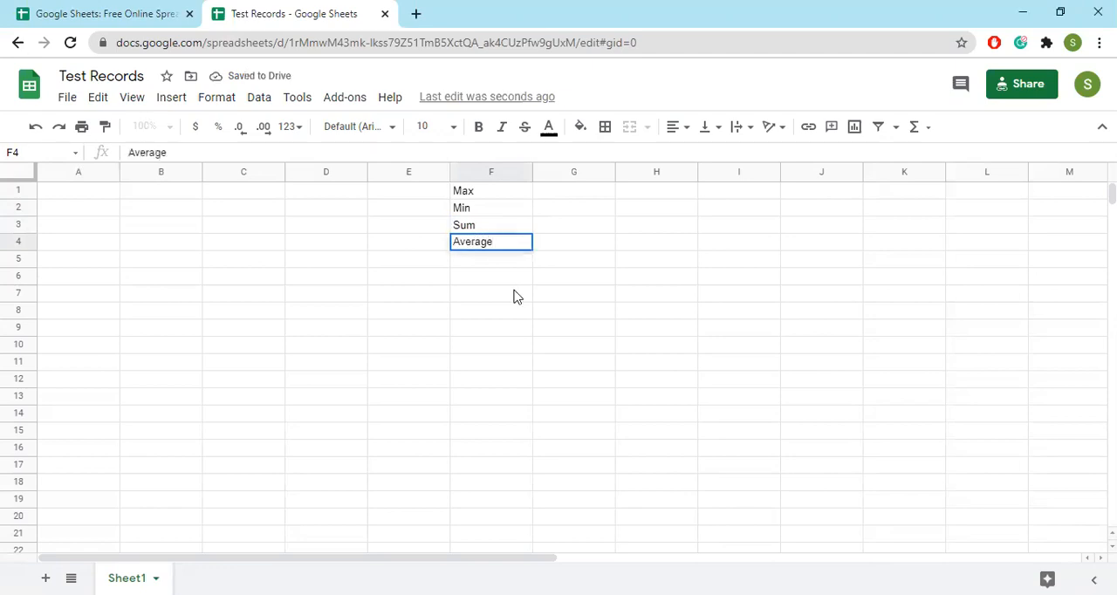
key(Return)
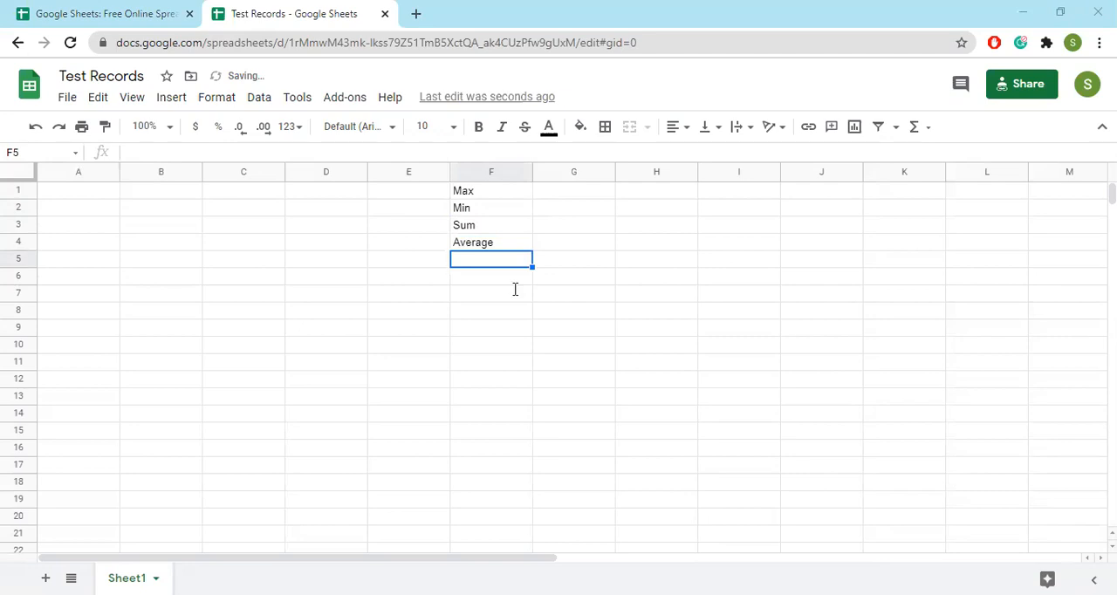
Continue the function list with Sum if, Count if, If and Percentage in cells F5 to F8
text(S)
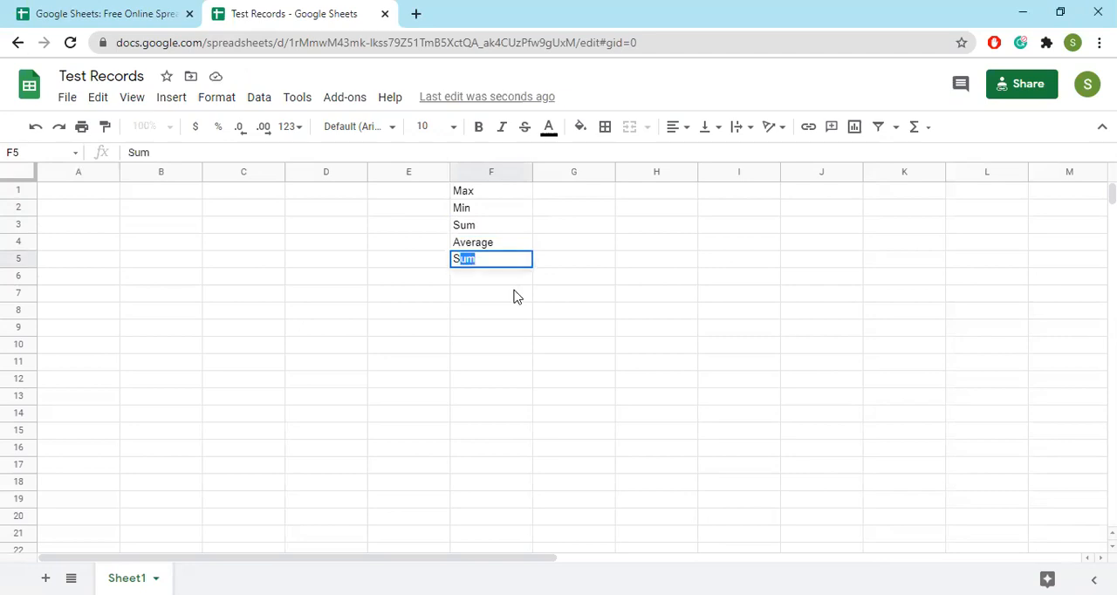
text(um if)
key(Return)
text(Count if)
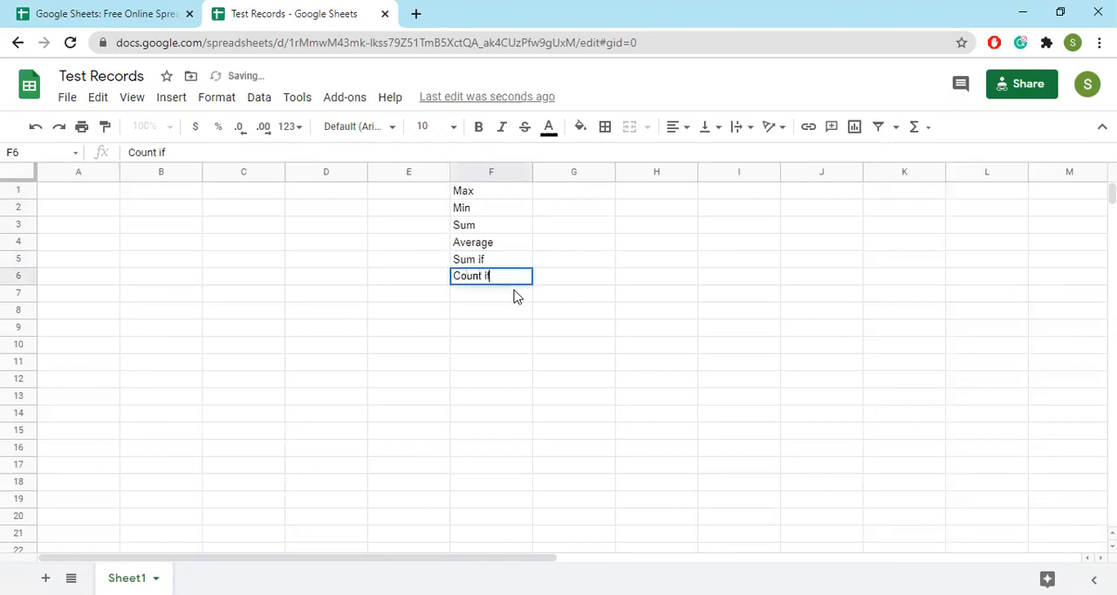
key(Return)
text(If)
key(Return)
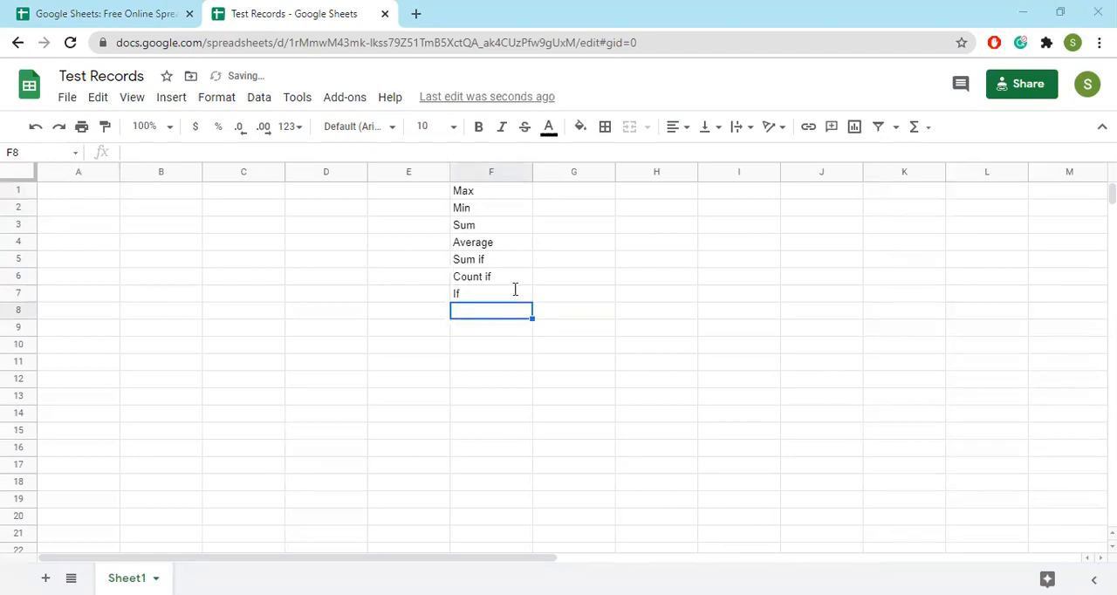
text(Per)
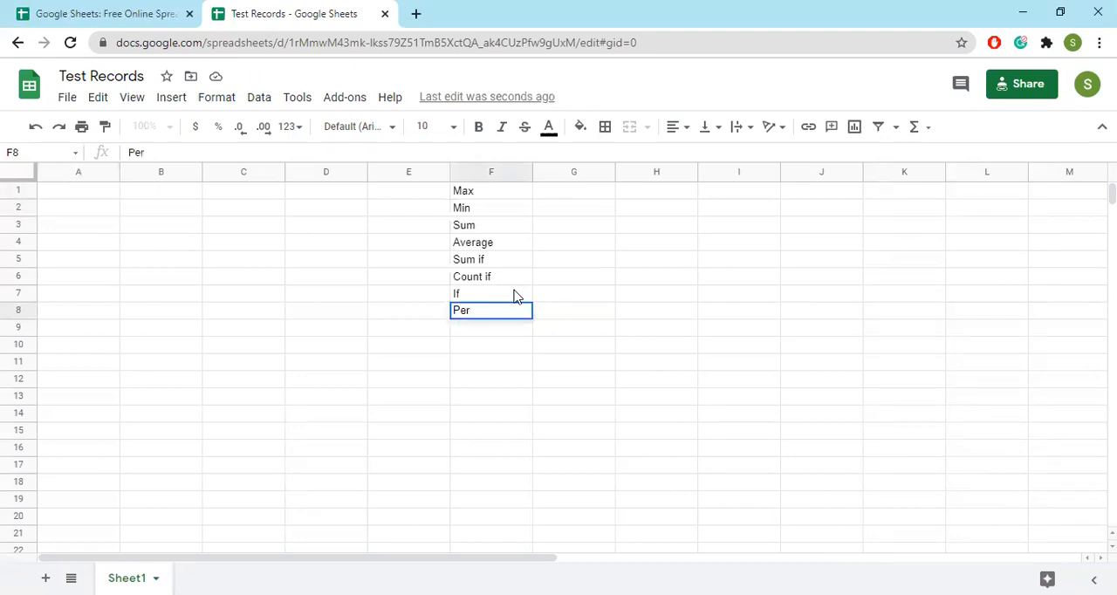
text(centage)
key(Return)
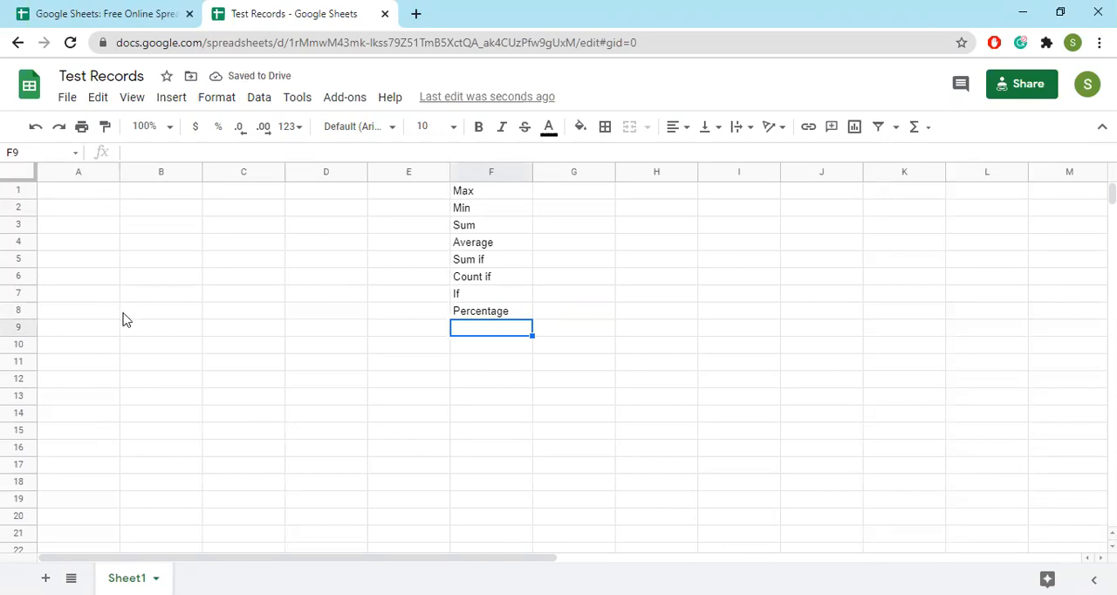
Move the function list from F1:F8 to G2:G9
click(484, 193)
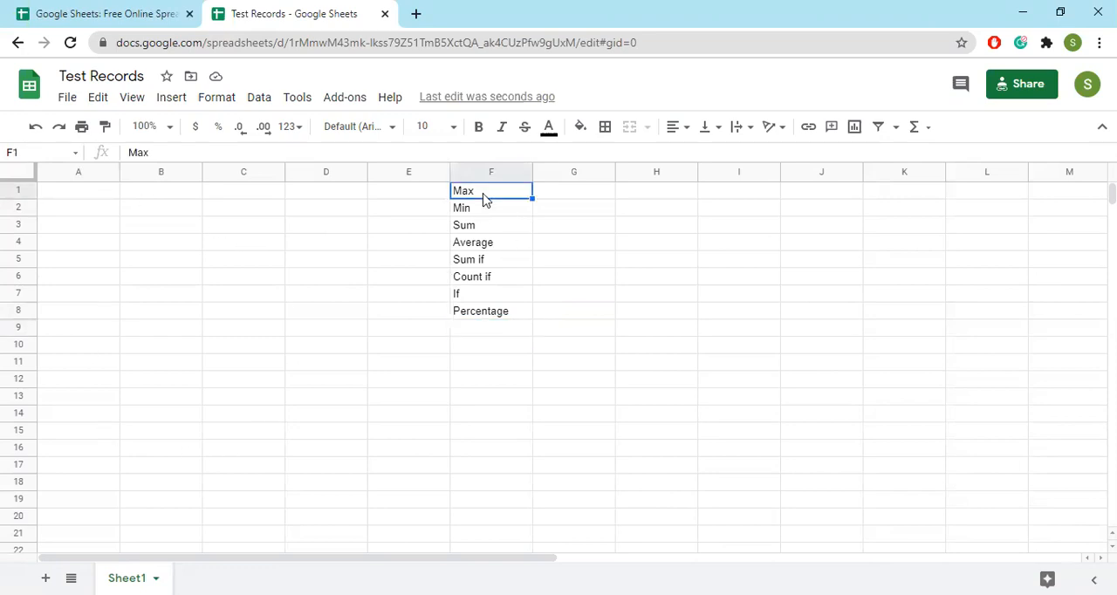
shift+click(489, 314)
drag(532, 236, 571, 249)
Enter the heading "To Do:" in cell G1 above the function list
click(570, 192)
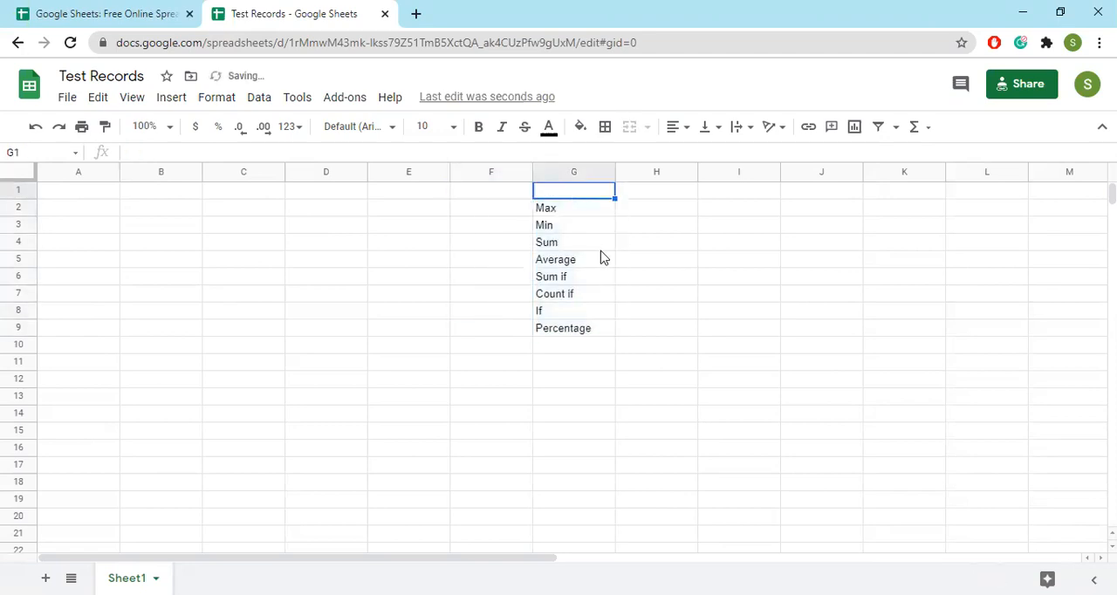
text(F)
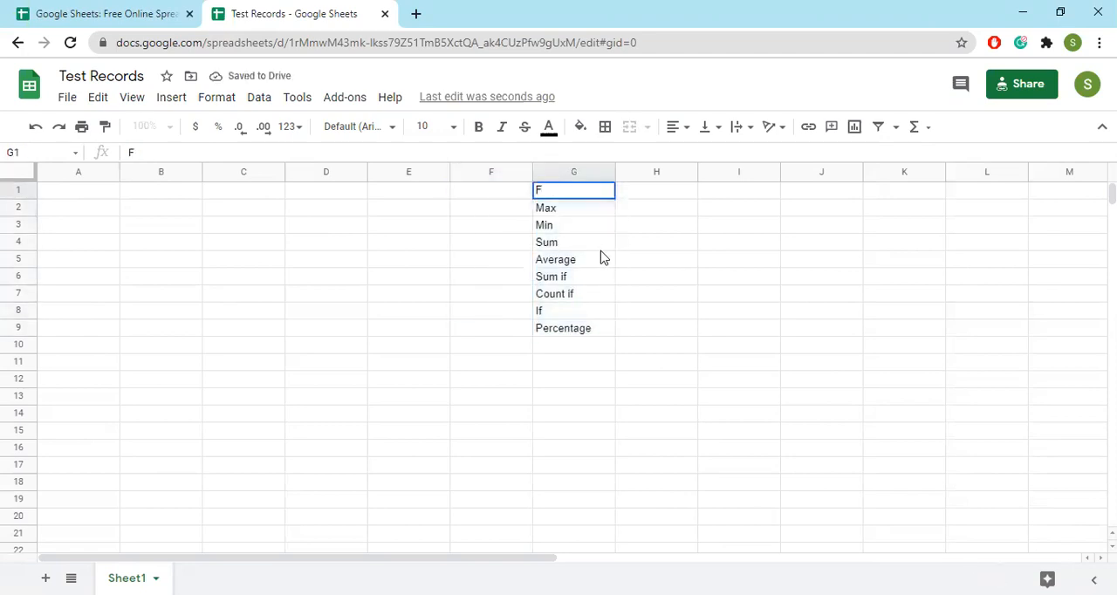
text(To Do.)
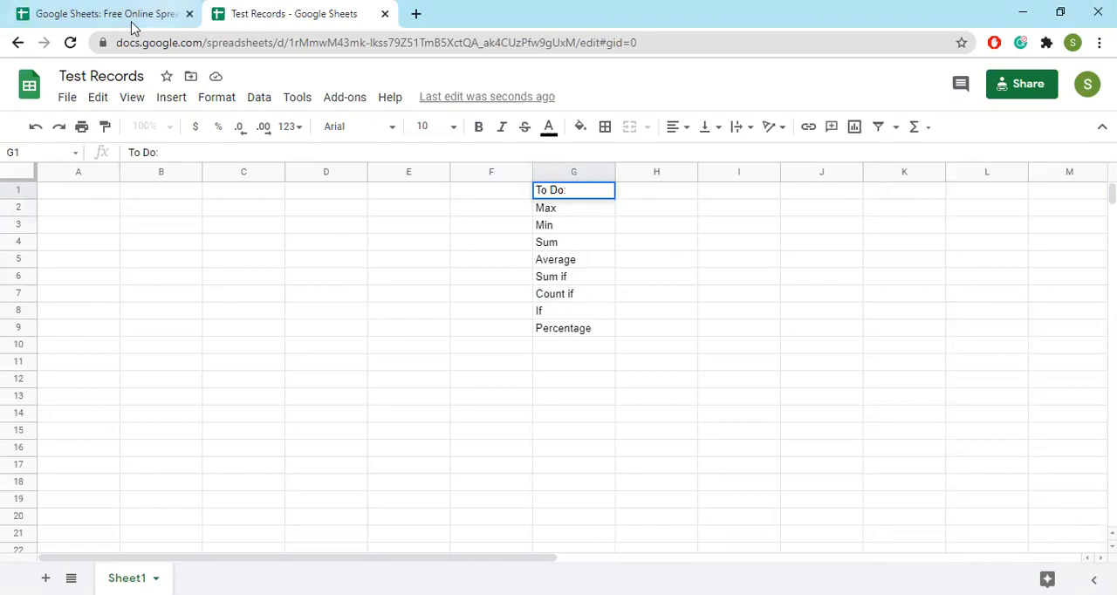
click(105, 218)
Enter the sheet titles "ABC School" in cell A1 and "Test Results" in cell A2
click(67, 193)
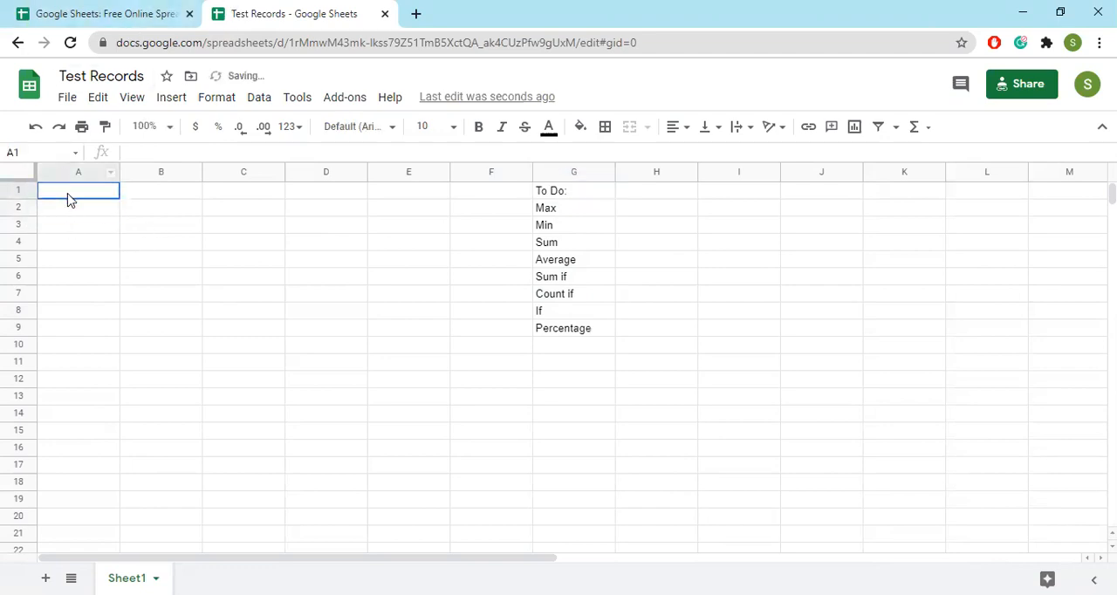
text(A)
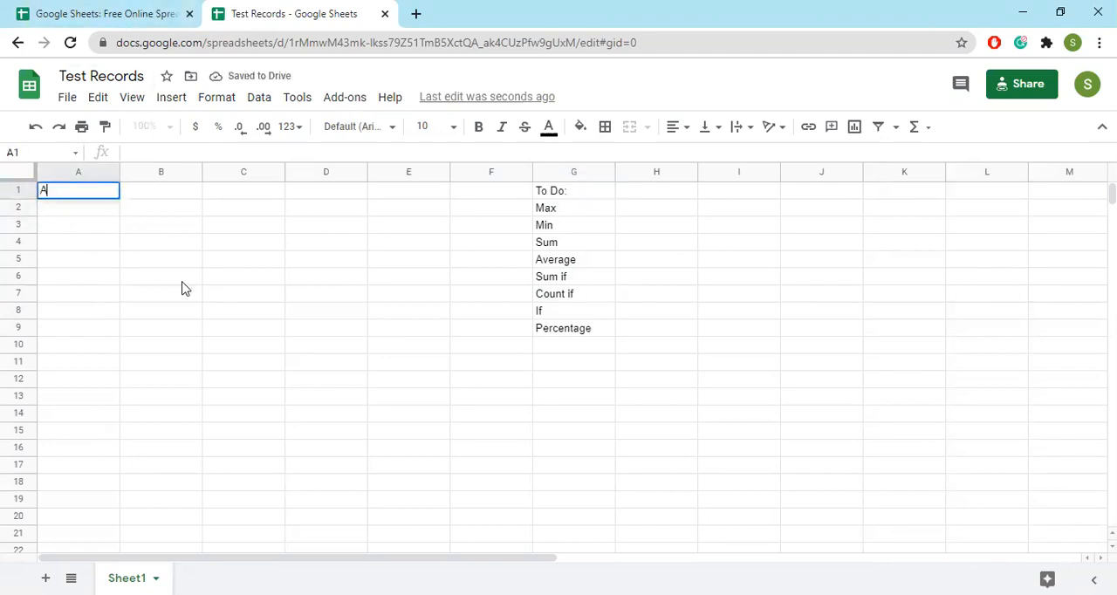
text(B2)
key(BackSpace)
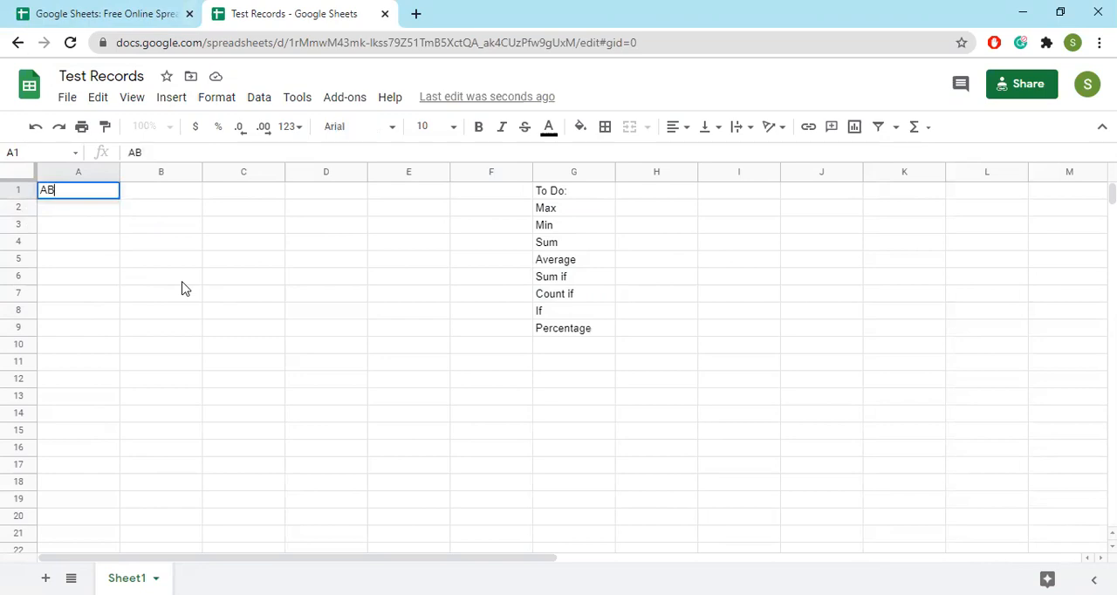
text(C School)
key(Return)
text(Test Results)
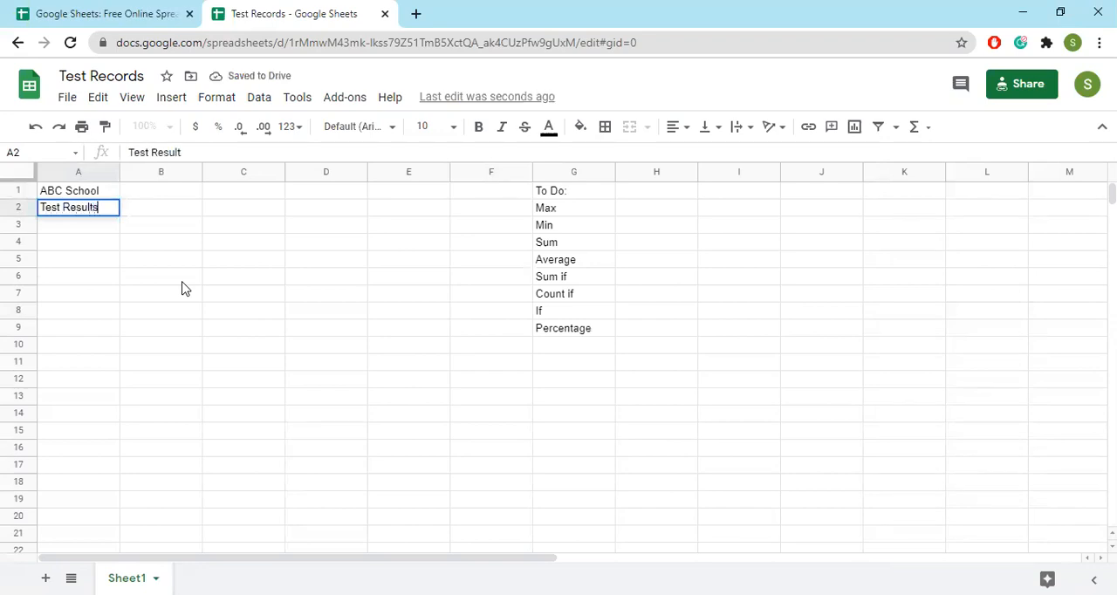
key(Return)
key(Return)
key(Return)
Enter the column heading "Student Name" in cell A5, without a colon
text(Stude)
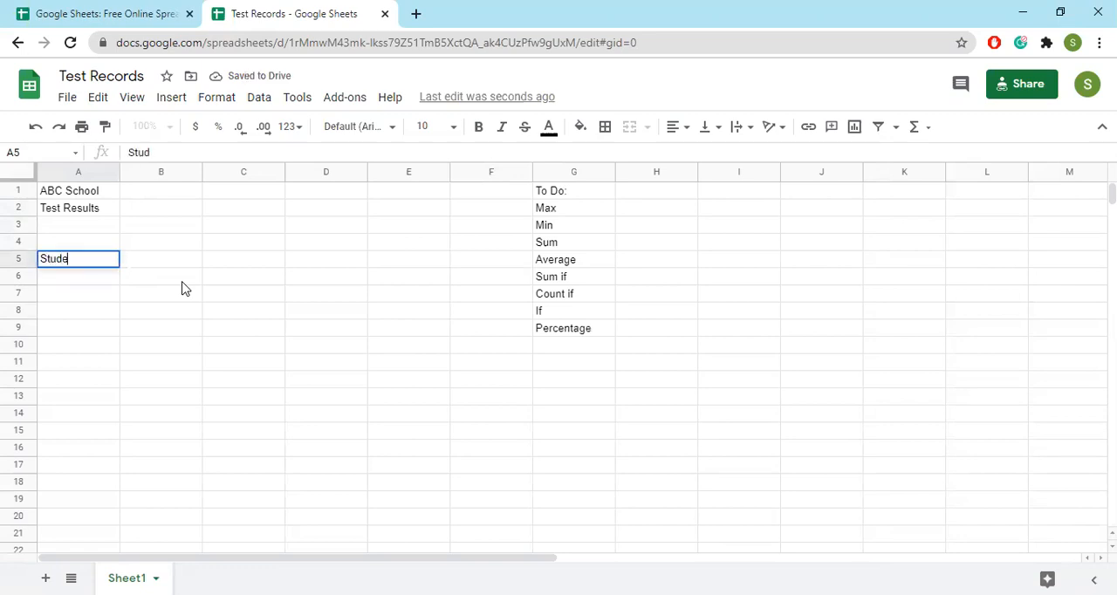
text(nt name:)
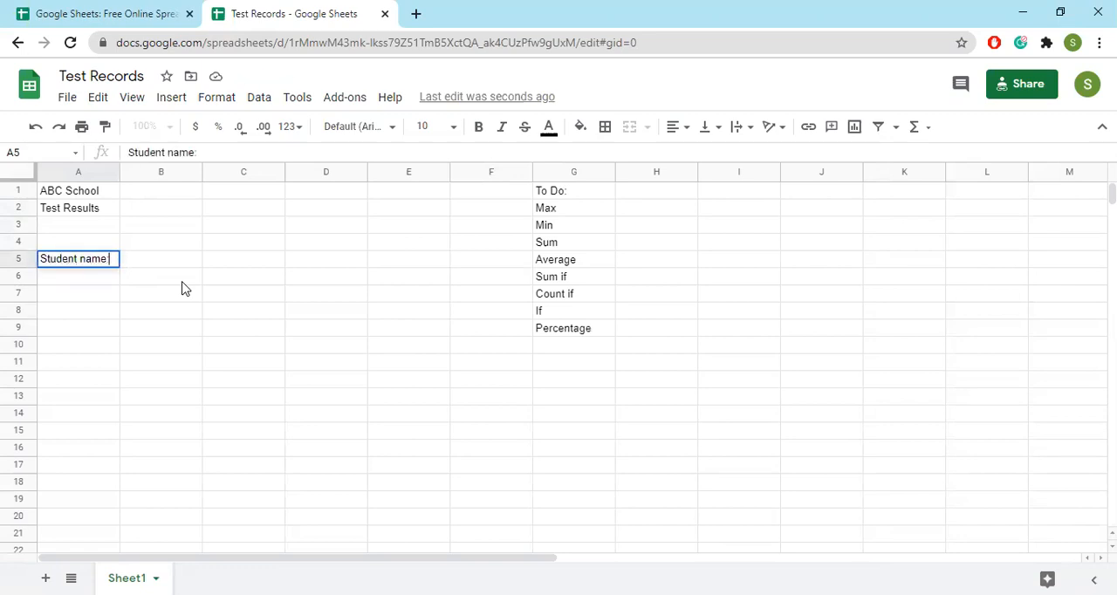
key(Tab)
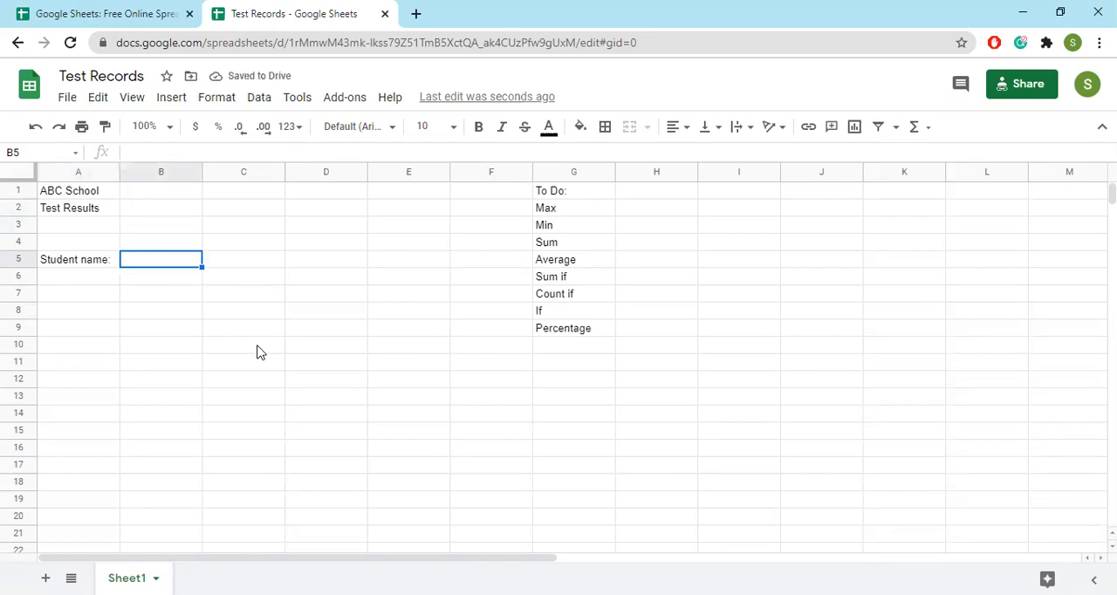
key(Left)
key(Delete)
text(Student Name)
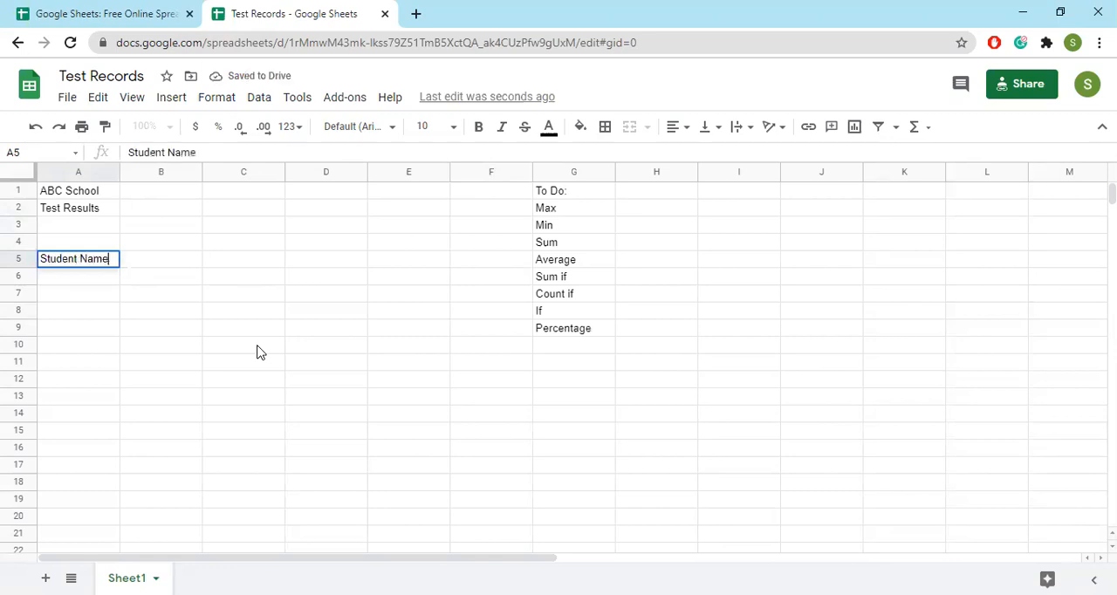
key(Return)
key(Up)
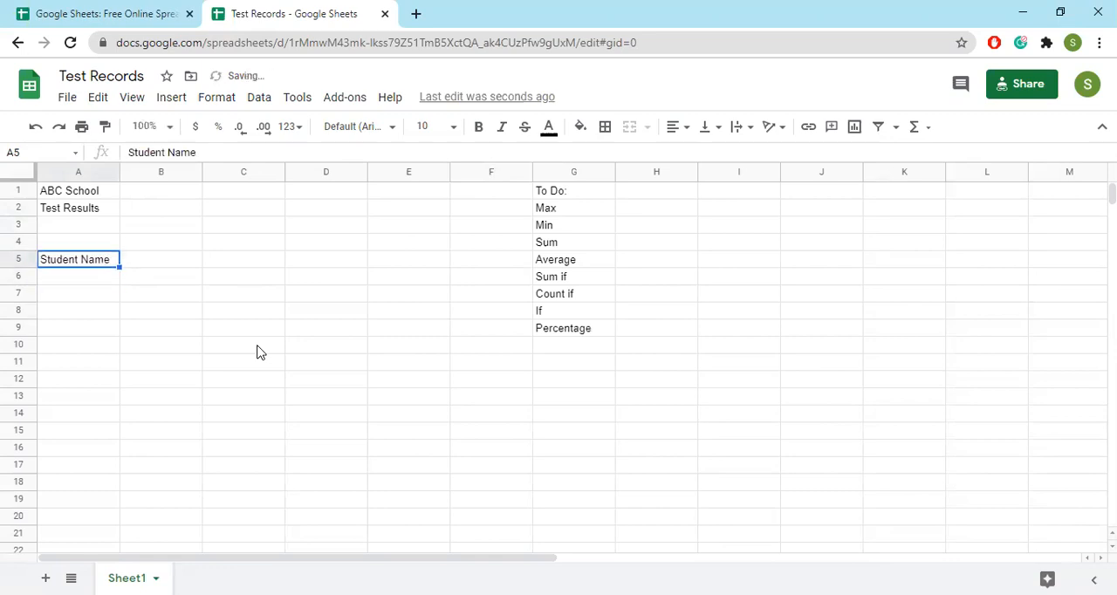
Move the Student Name heading to cell B5 and enter "Sr." in cell A5
drag(119, 267, 132, 276)
click(73, 259)
text(Sr.)
key(Tab)
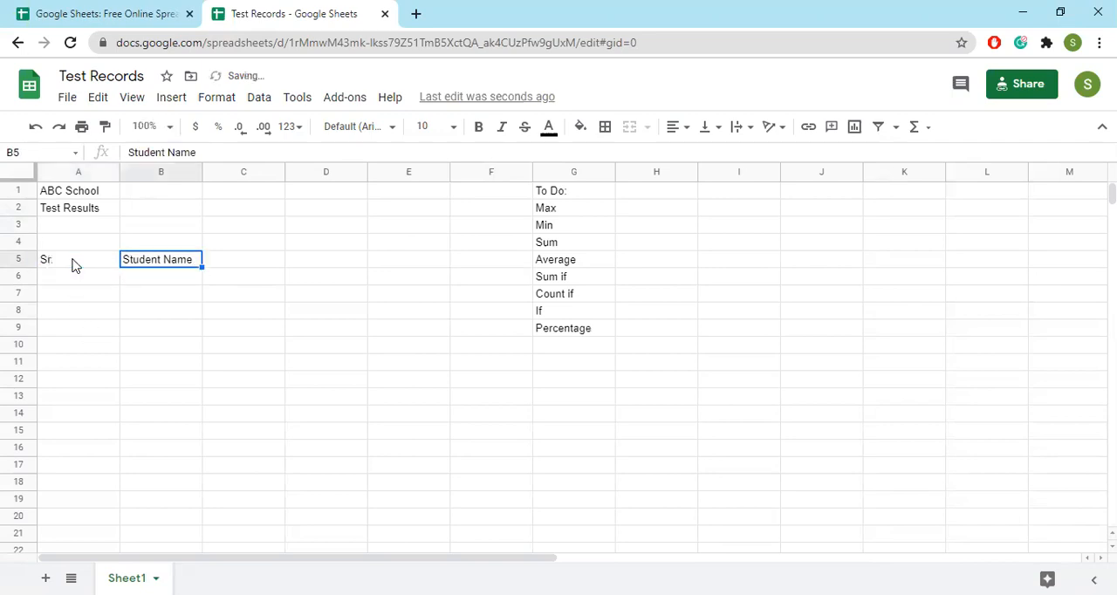
Add the column headings "Marks Obtained" in cell C5 and "Total Marks" in cell D5
click(240, 269)
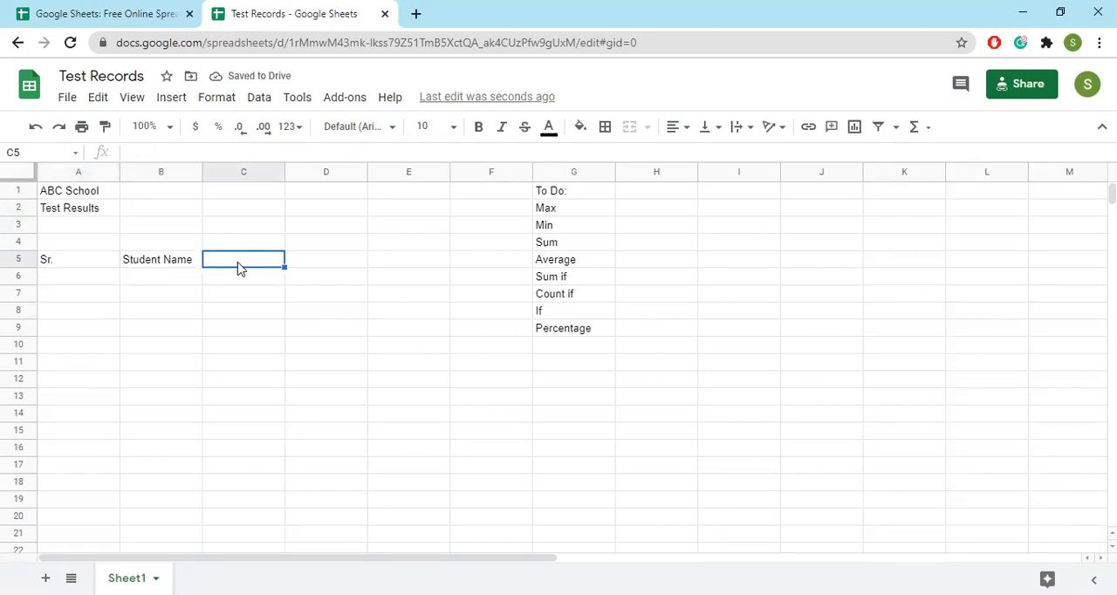
text(Marks Obtained)
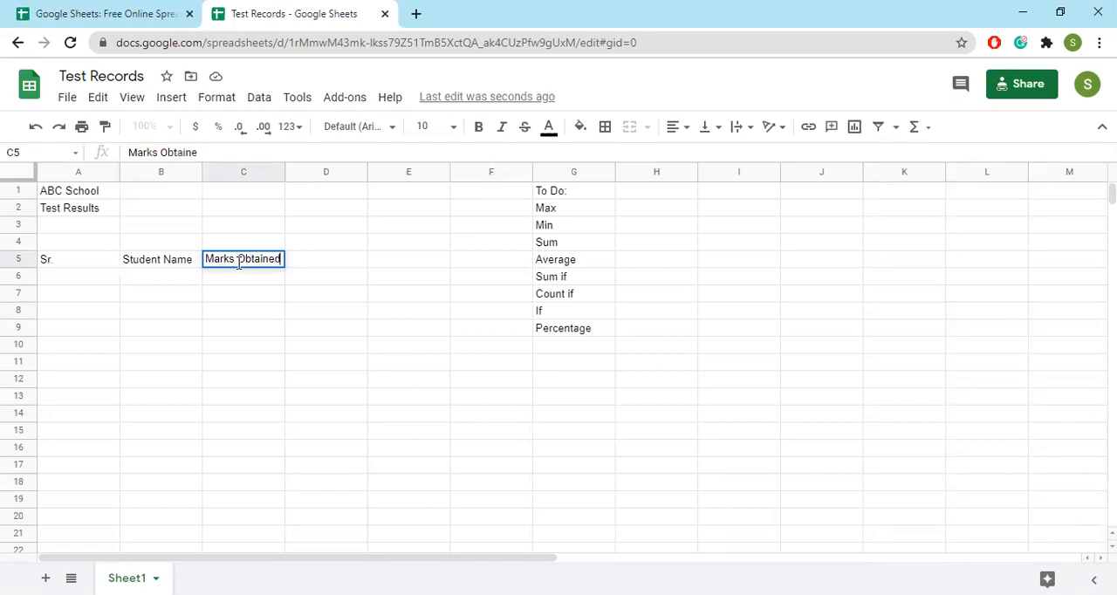
key(Tab)
text(Total Marks)
key(Tab)
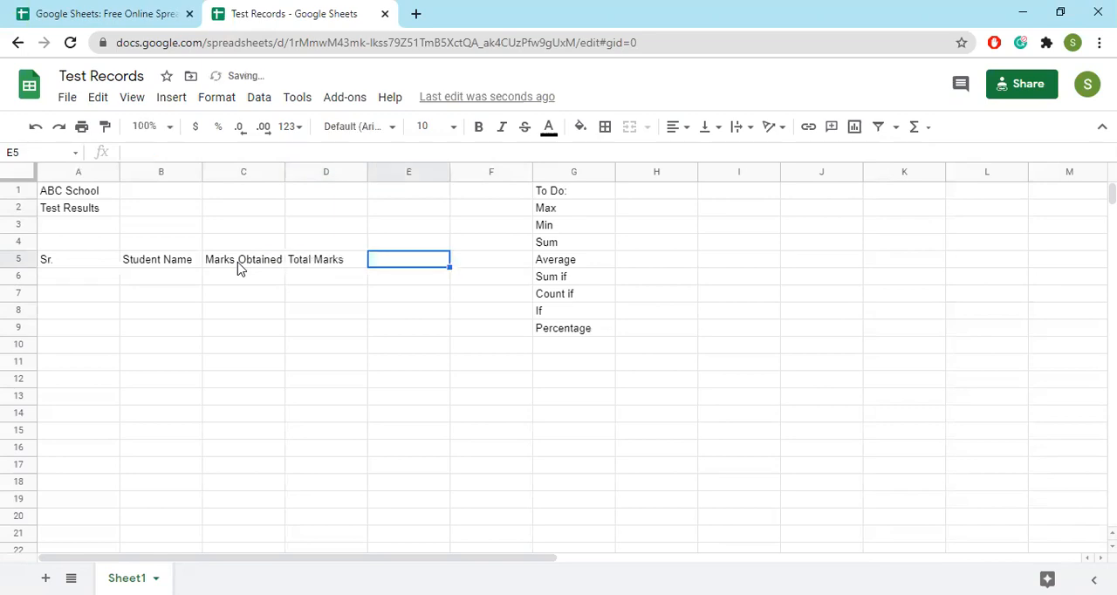
Add the column headings "Percentage" in cell E5 and "Grade" in cell F5
text(=)
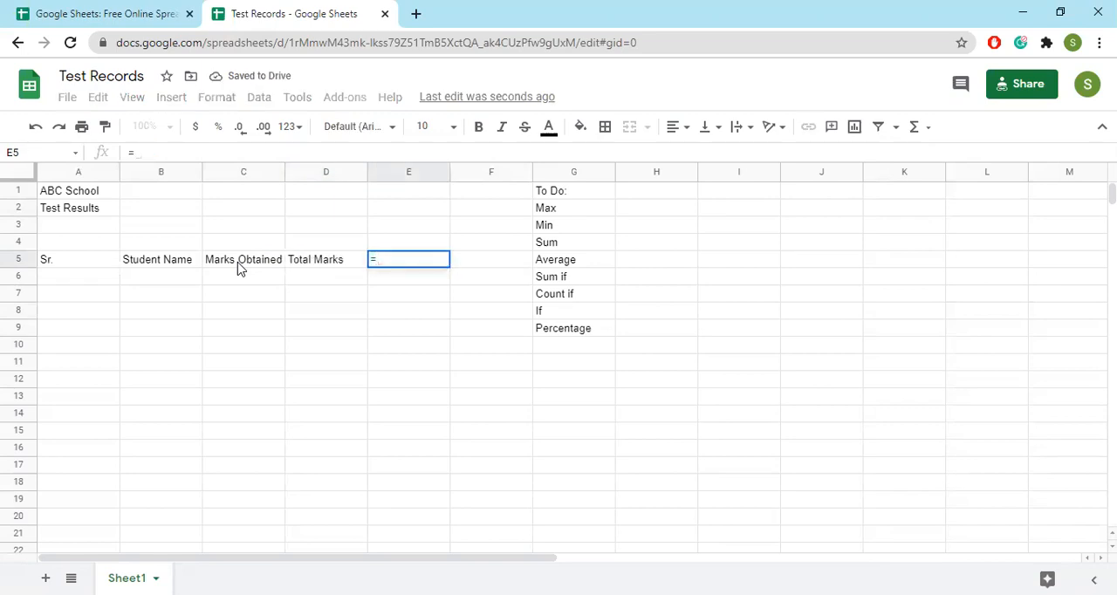
key(BackSpace)
text(Pe)
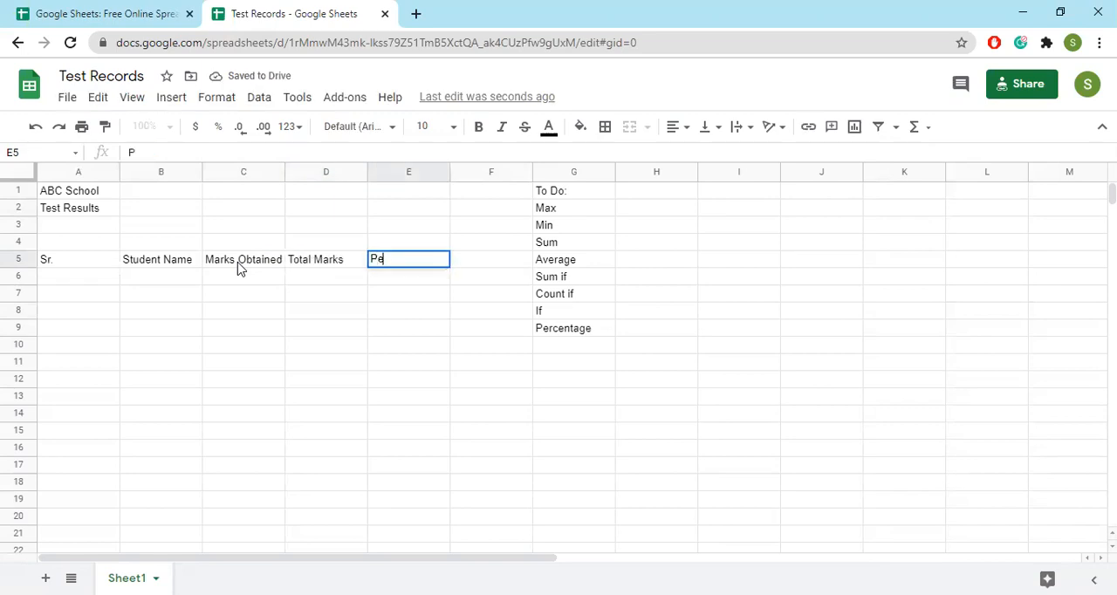
text(rcentage)
key(Tab)
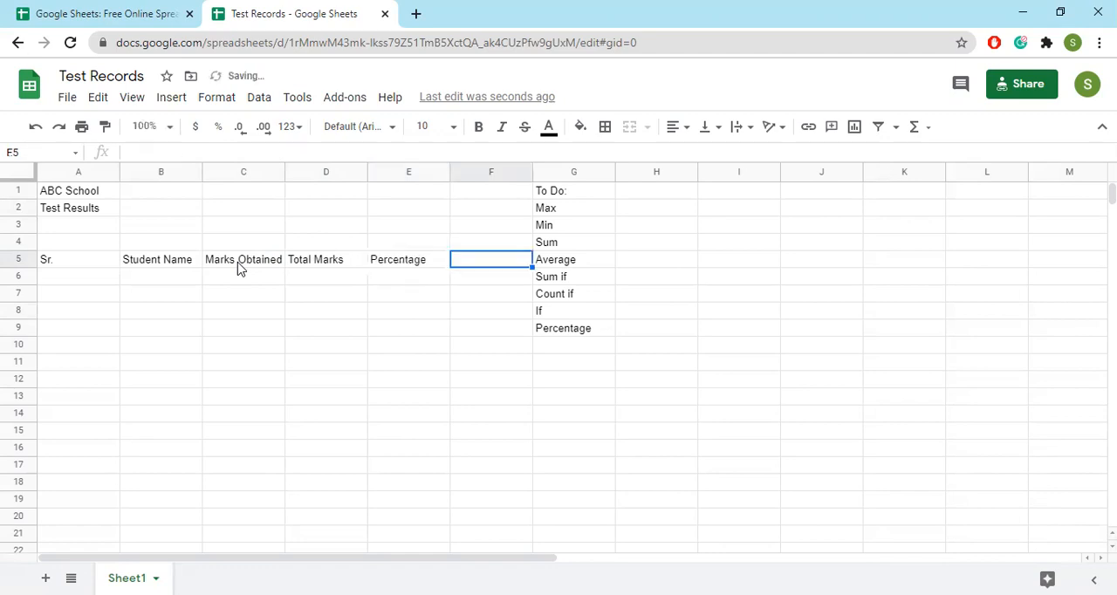
text(Grade)
key(Return)
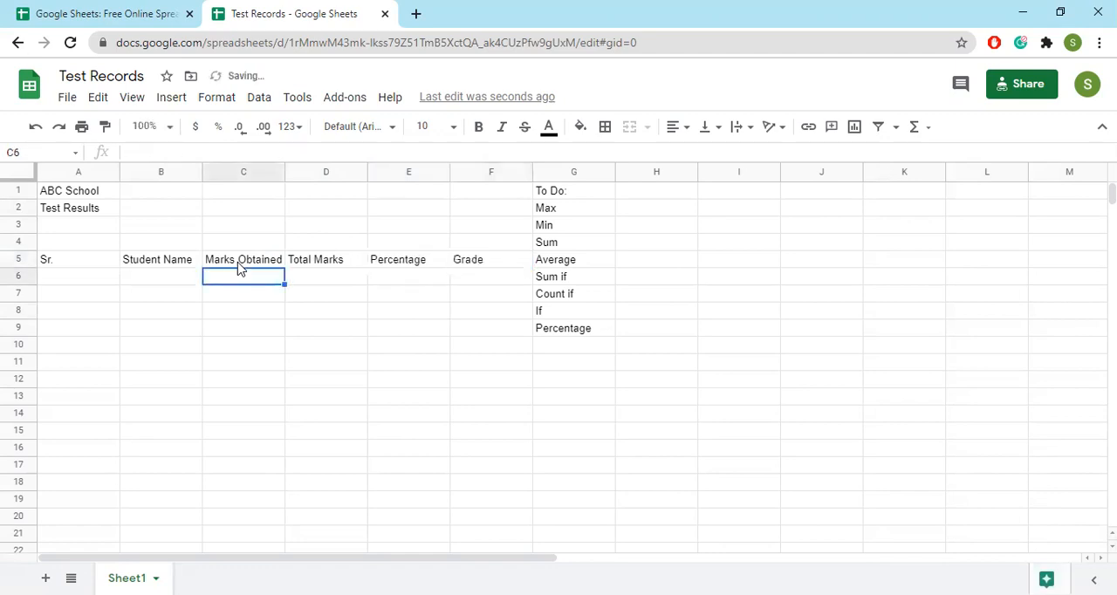
Move the To Do list from G1:G9 to cells H2:H10
drag(545, 191, 567, 342)
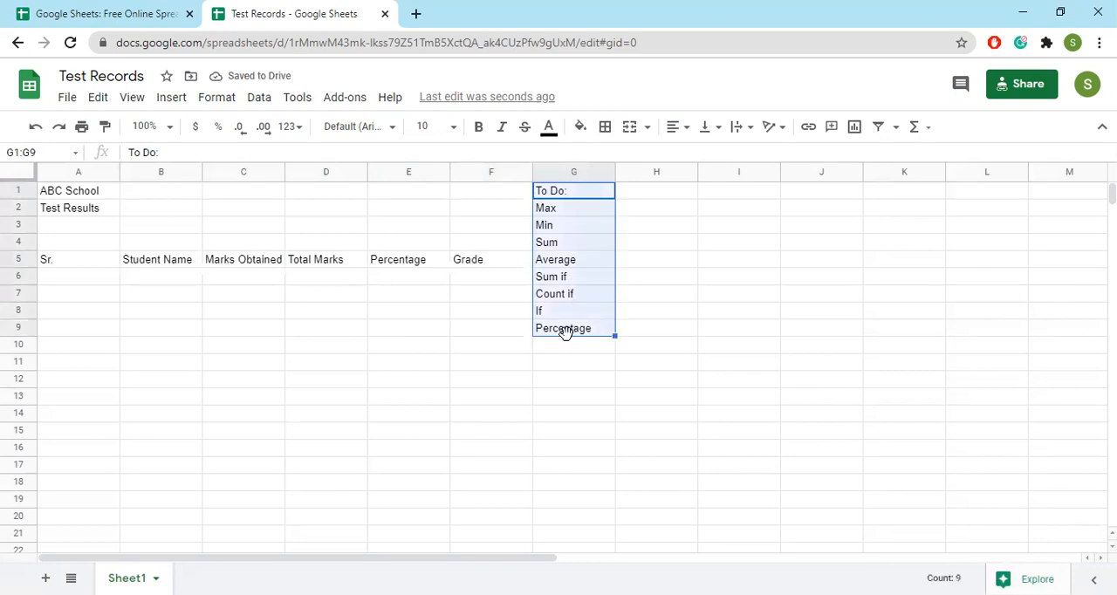
drag(616, 247, 674, 269)
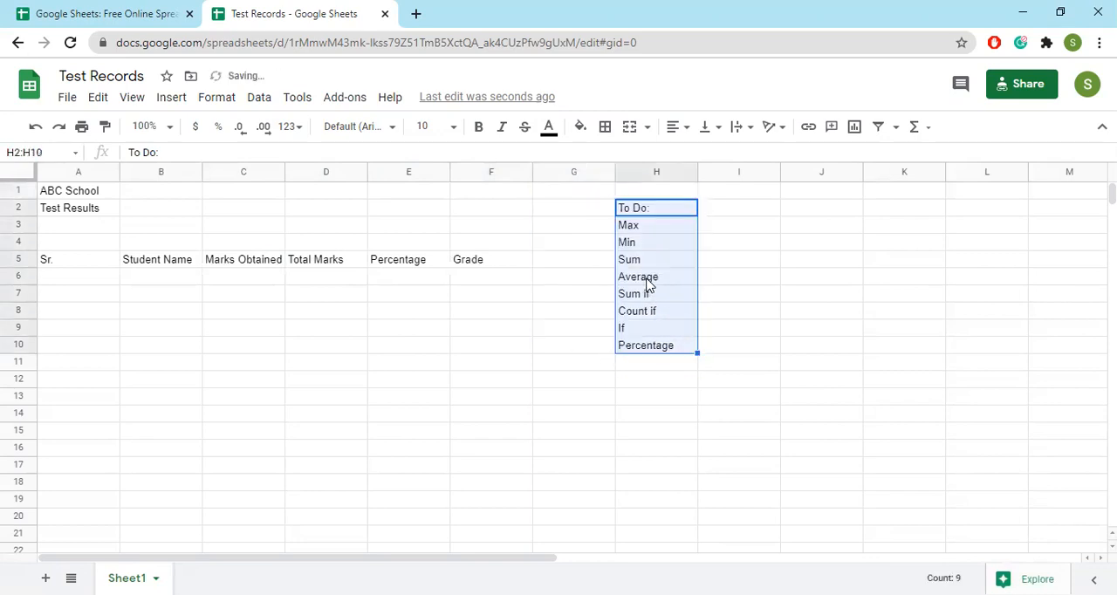
click(411, 309)
Fit the widths of columns A to F to their contents
drag(202, 172, 142, 174)
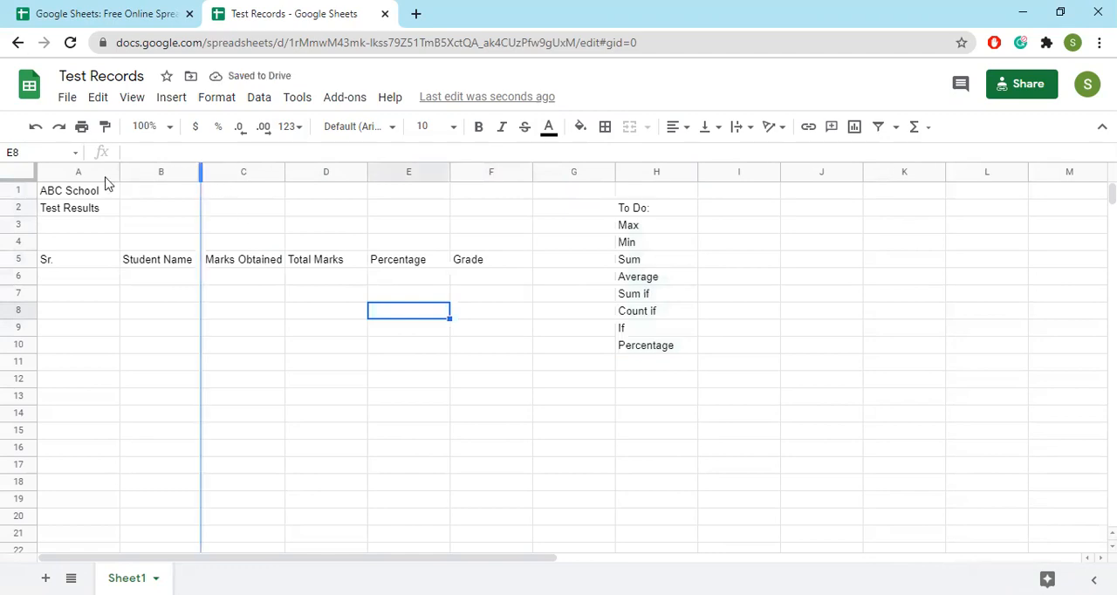
double_click(118, 174)
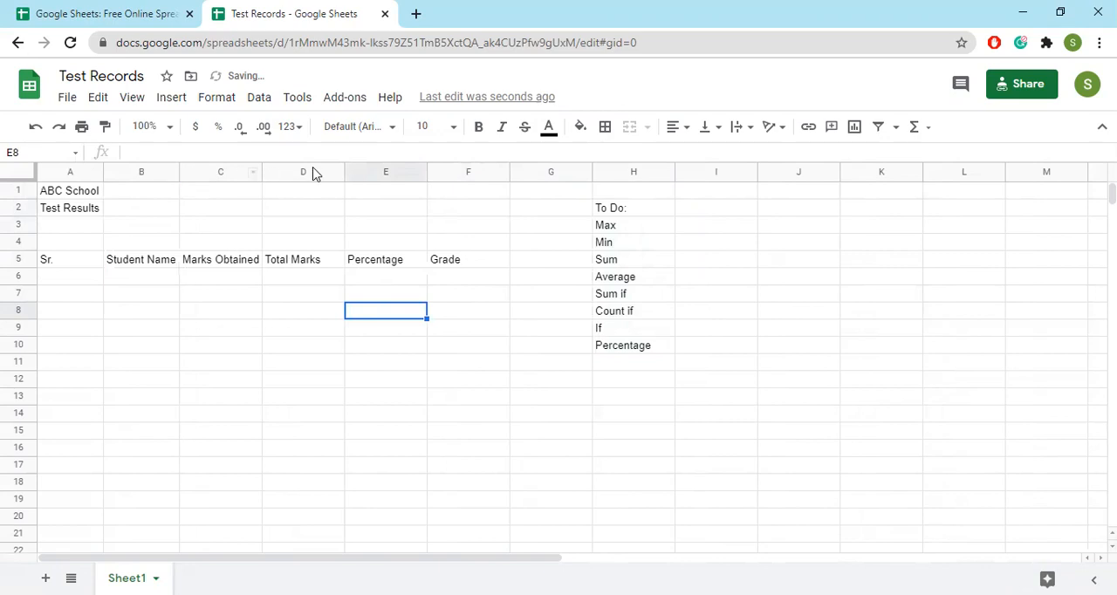
double_click(260, 168)
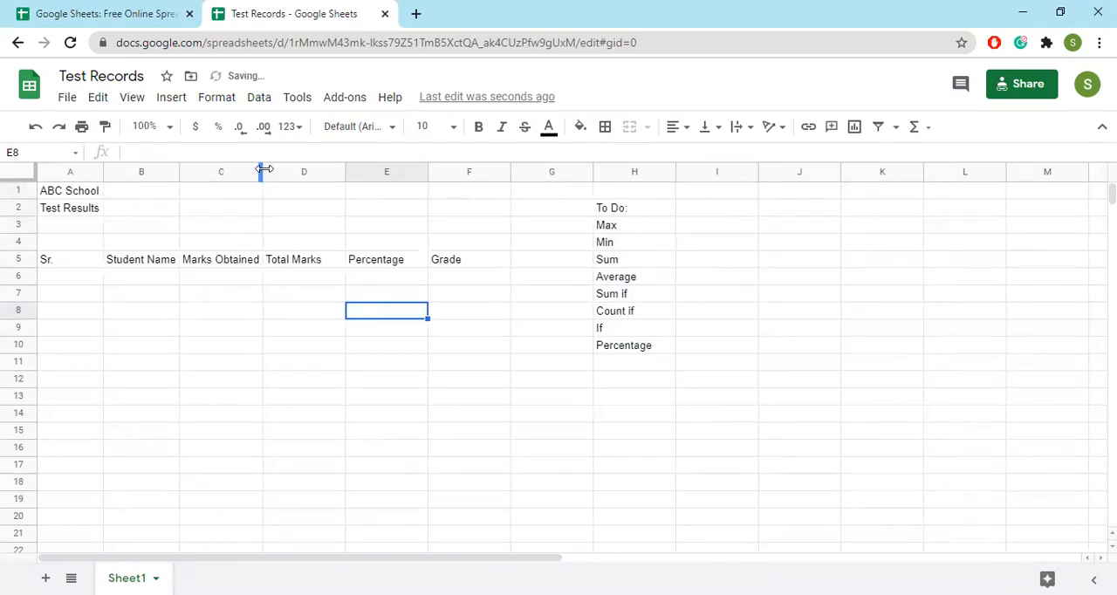
double_click(343, 169)
double_click(406, 170)
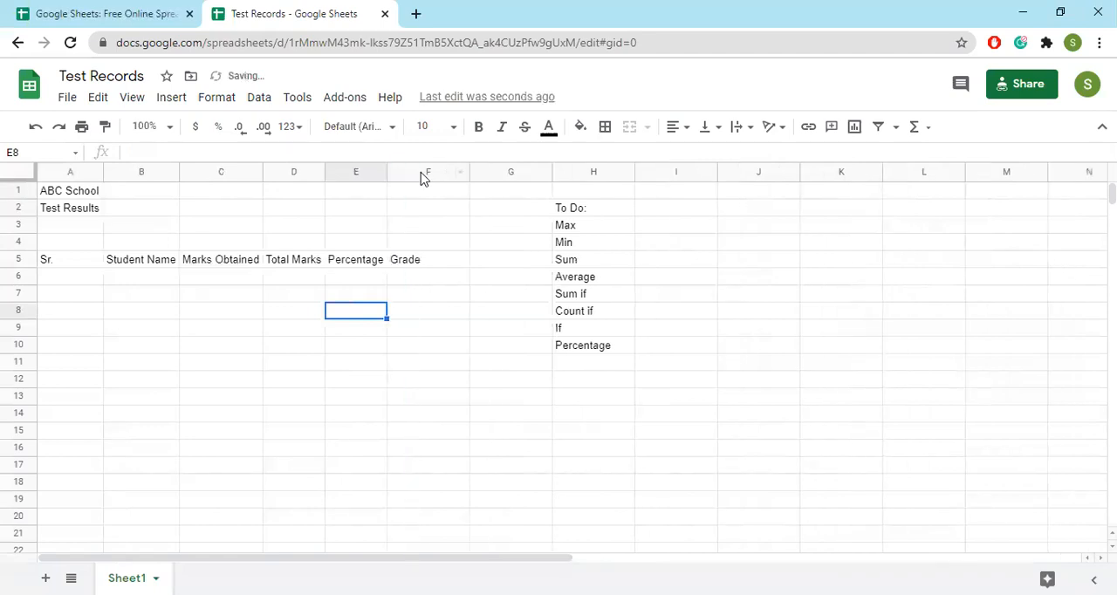
double_click(467, 171)
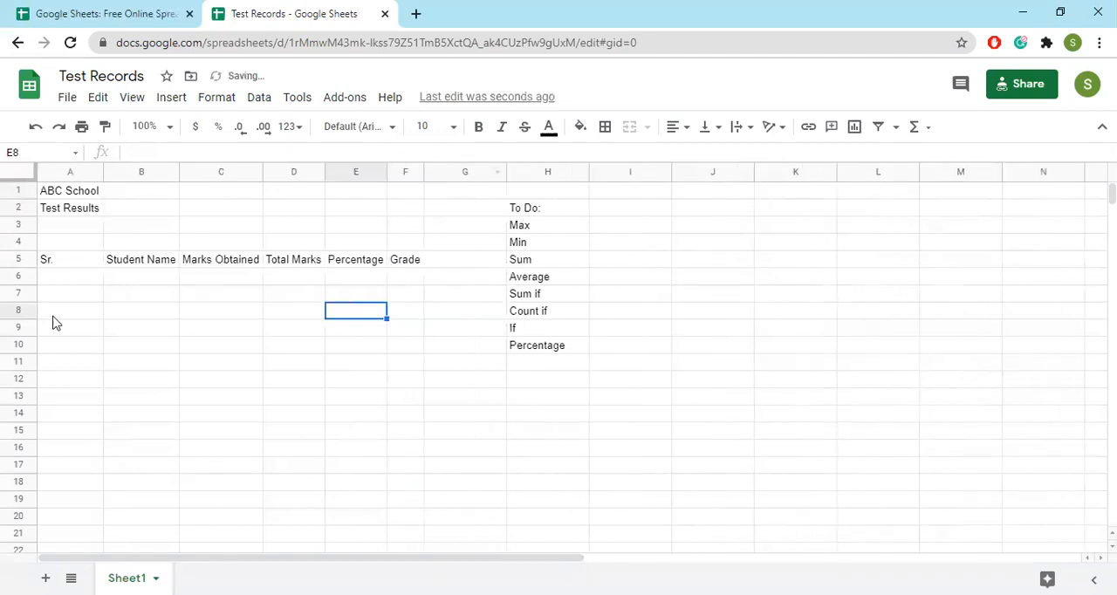
Enter serial numbers 1, 2 and 3 in cells A6:A8 and extend the series down to A19
click(75, 276)
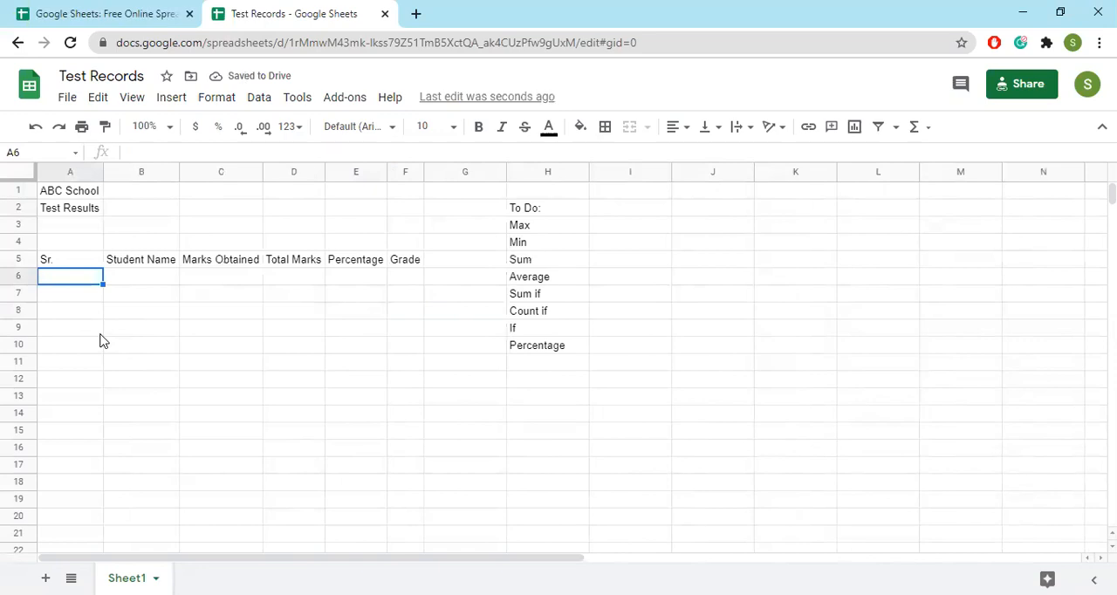
text(1)
key(Return)
text(2)
key(Return)
text(3)
key(Return)
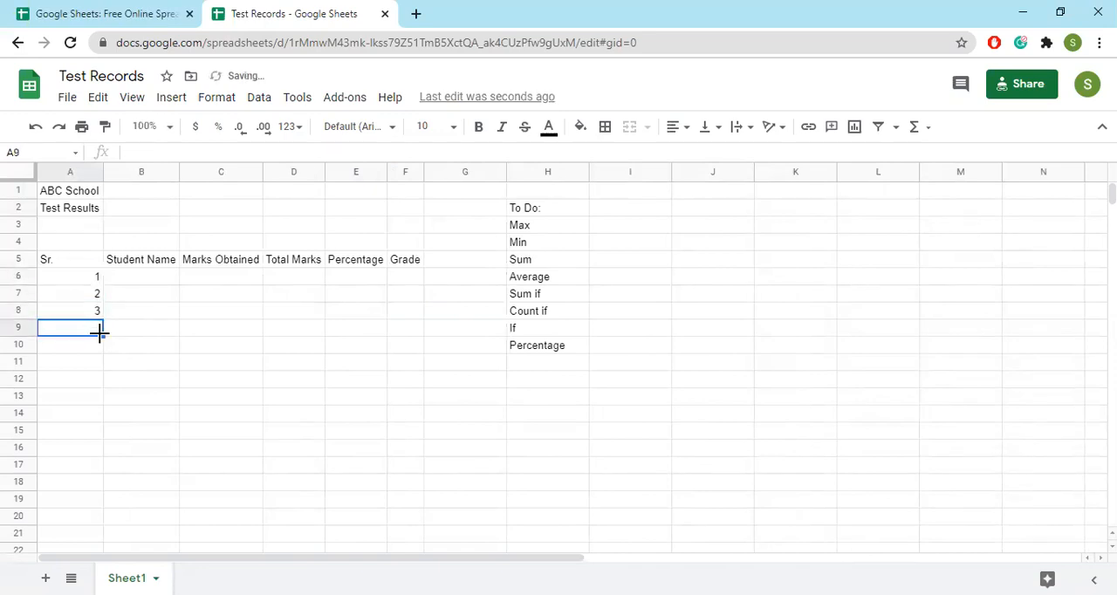
click(91, 279)
drag(91, 311, 88, 504)
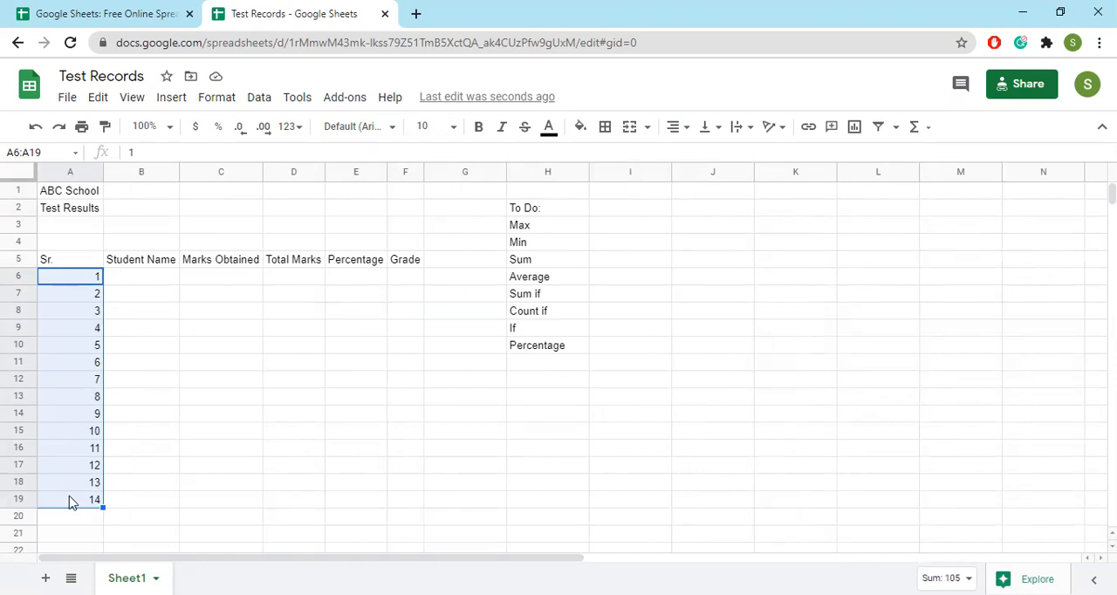
scroll(98, 445, down, 2)
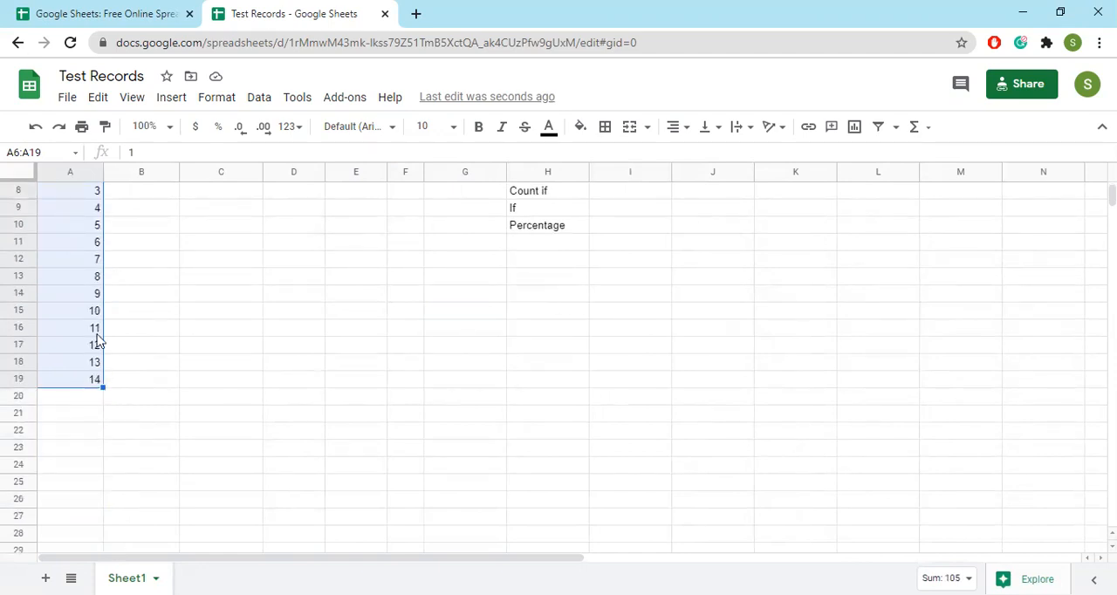
scroll(100, 332, up, 2)
Replace the first serial numbers with 2, 4 and 6 and extend that even-number series down to A19
click(91, 280)
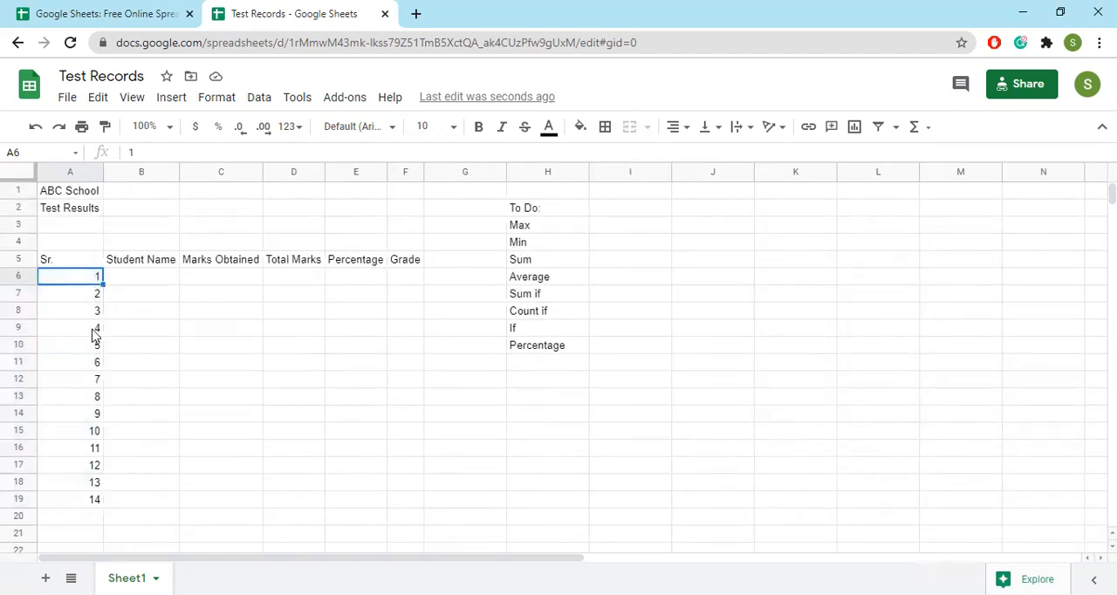
text(2)
key(Return)
text(4)
key(Return)
text(6)
key(Return)
click(87, 279)
drag(88, 300, 94, 503)
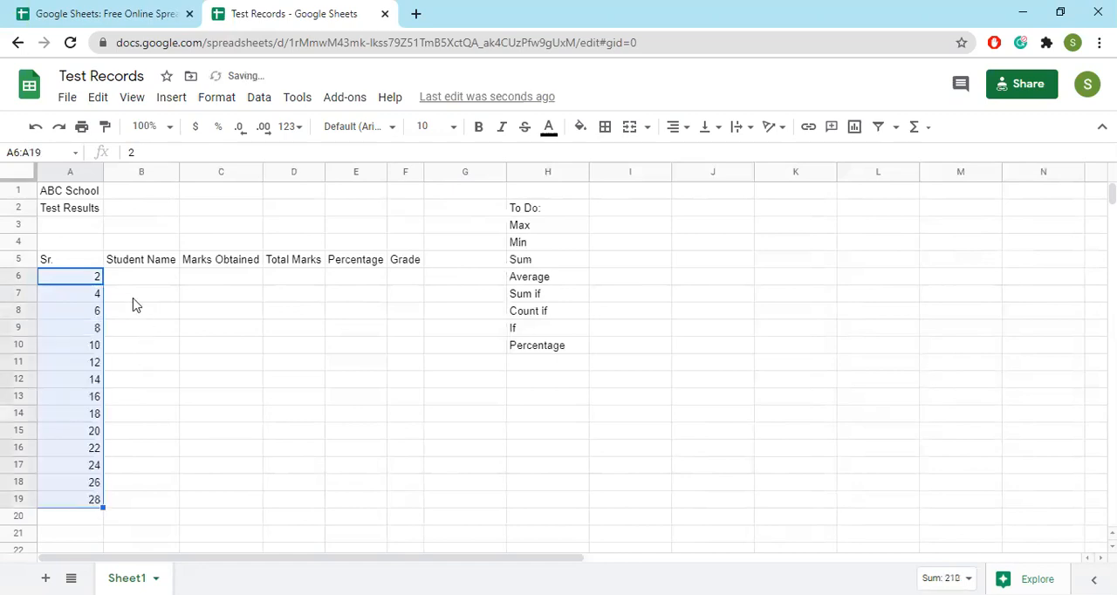
Re-enter 1, 2 and 3 in cells A6:A8 and extend the serial numbers down to A21
click(93, 277)
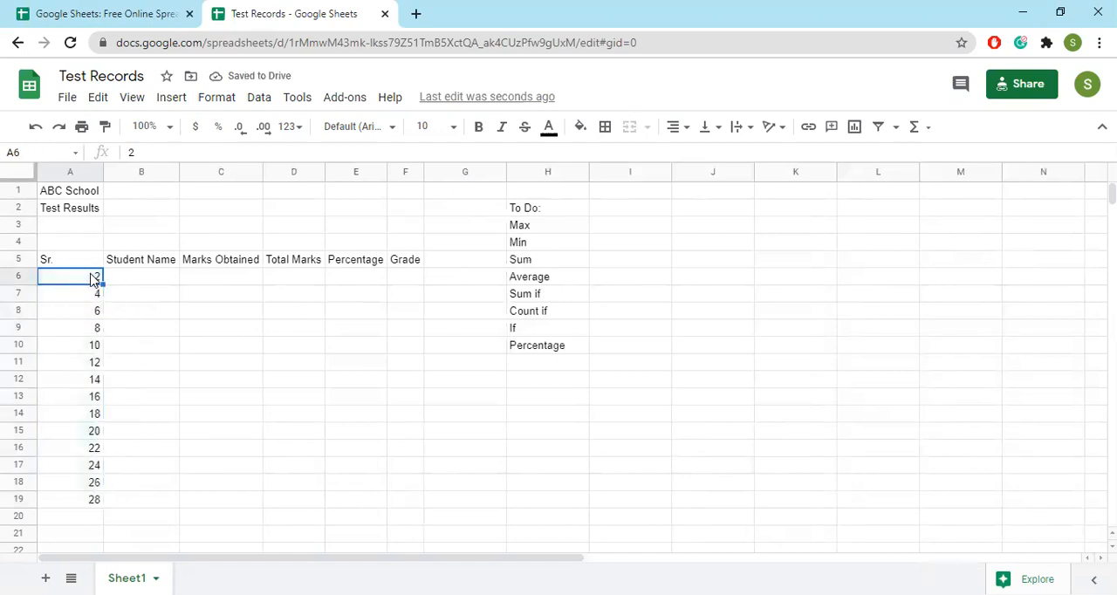
text(1)
key(Return)
text(2)
key(Return)
text(3)
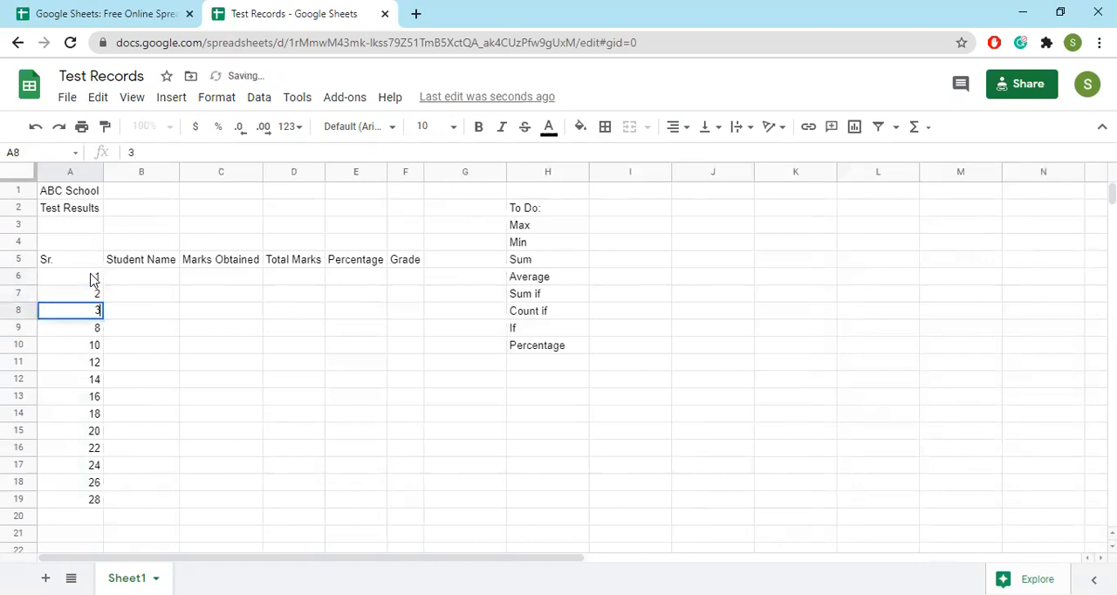
drag(75, 277, 101, 532)
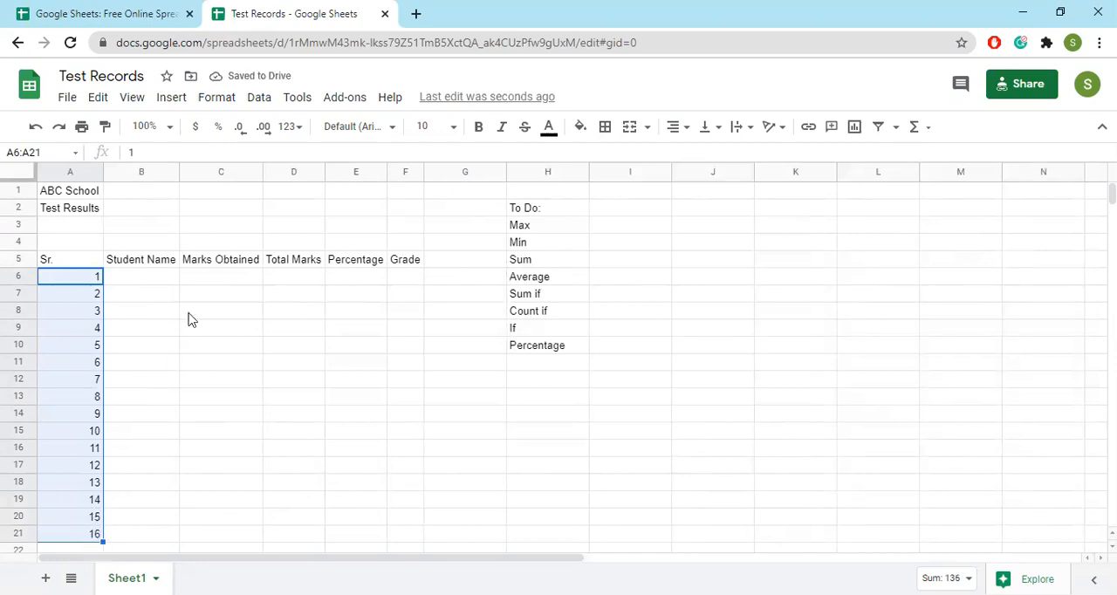
Paste the copied student names into the Student Name column, starting at cell B6
click(151, 279)
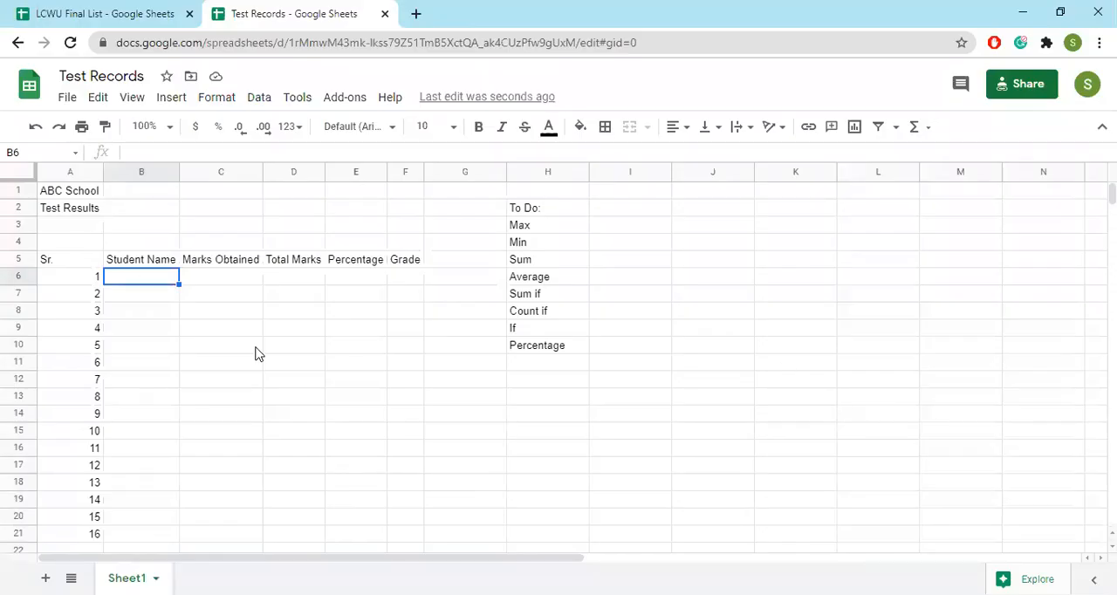
scroll(144, 442, down, 1)
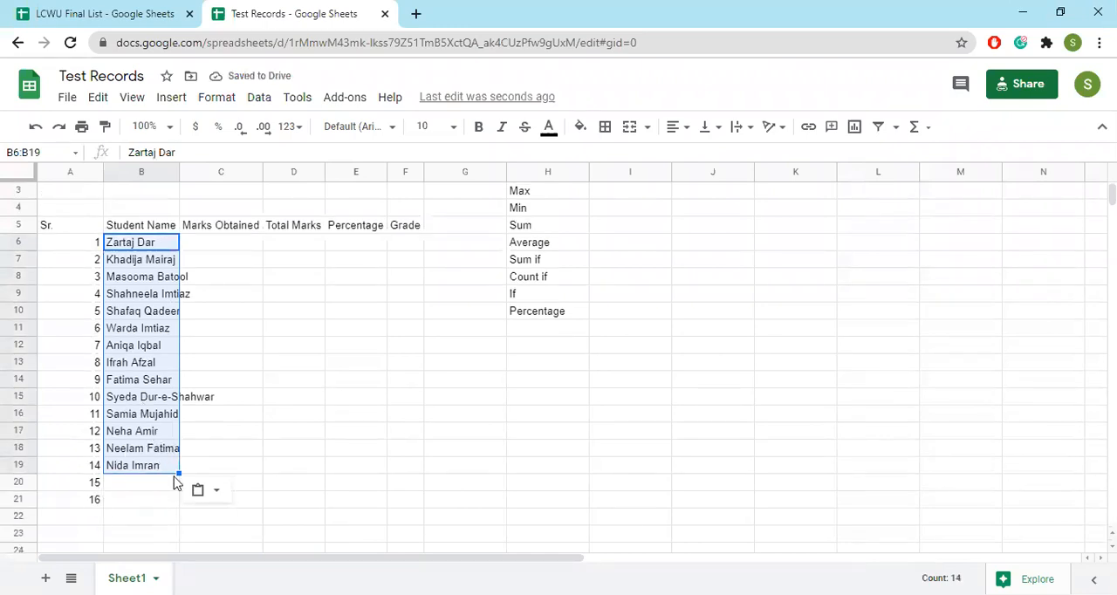
Copy the full name in B16 of the LCWU Final List spreadsheet and paste it into B20 of Test Records
click(113, 14)
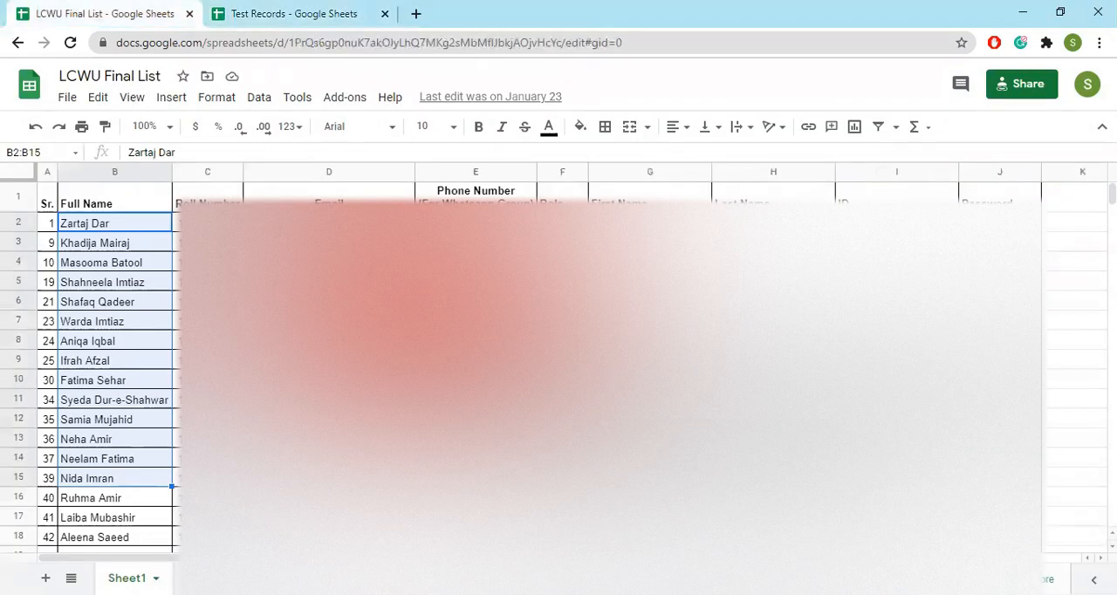
click(127, 506)
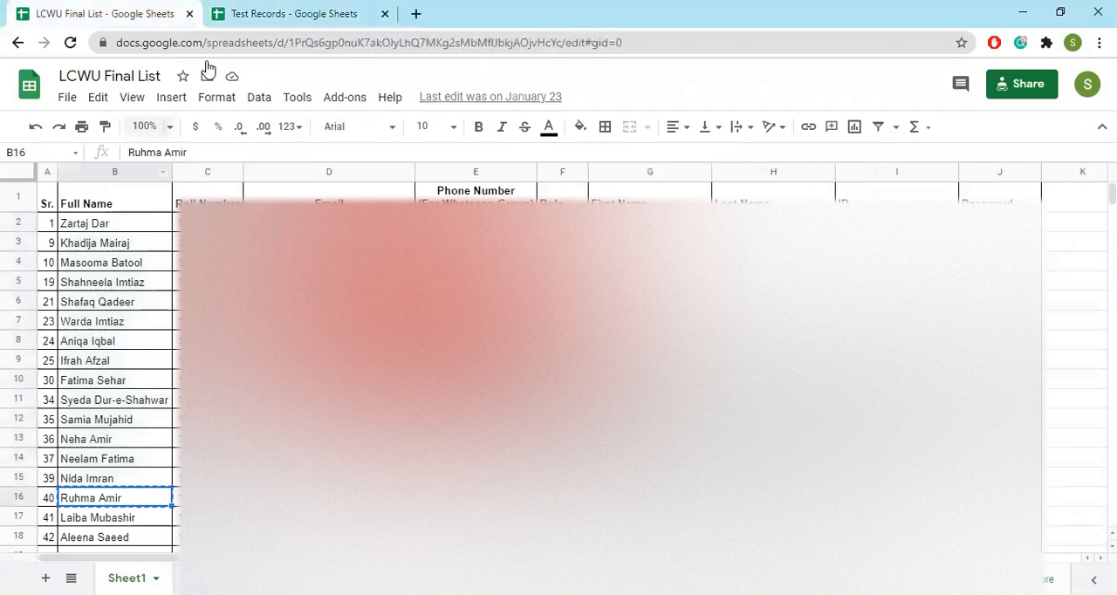
click(244, 10)
click(129, 486)
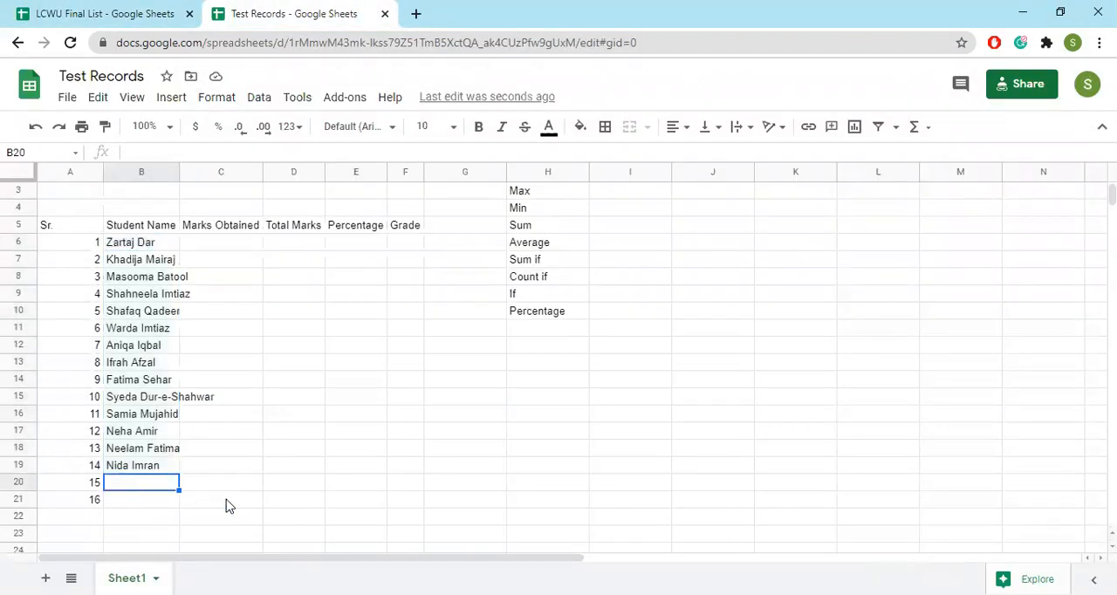
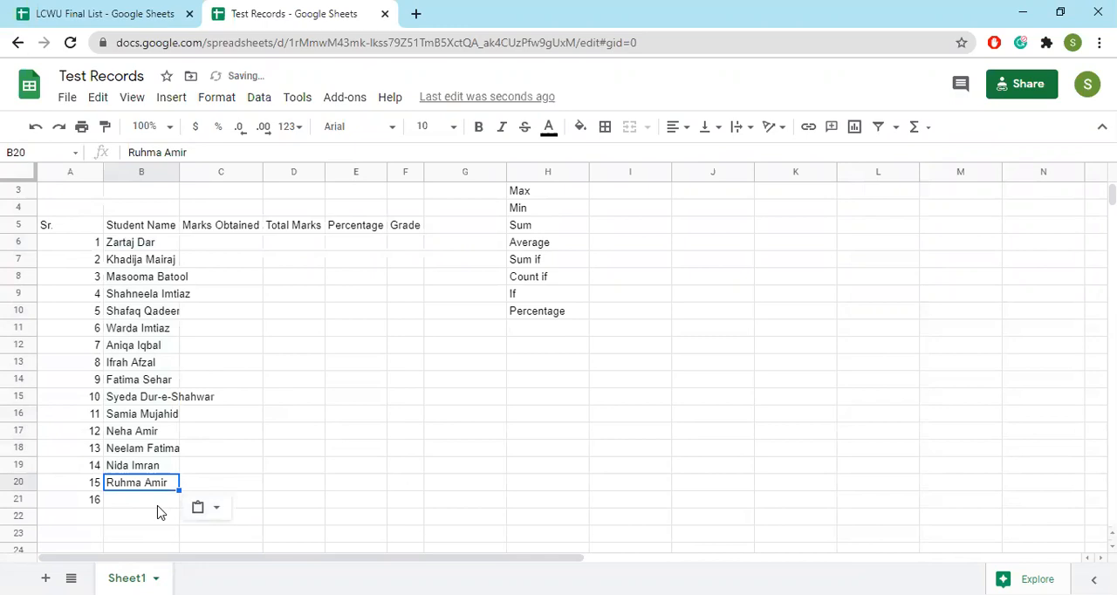
Clear the surplus serial number in A21 and fit column B's width to the student names
click(89, 502)
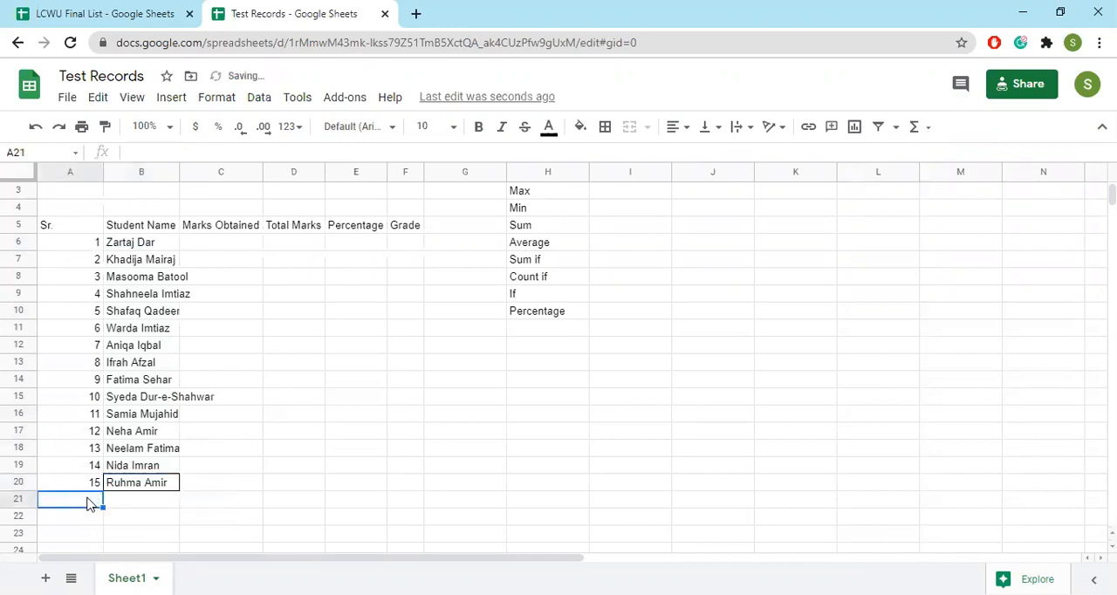
click(226, 247)
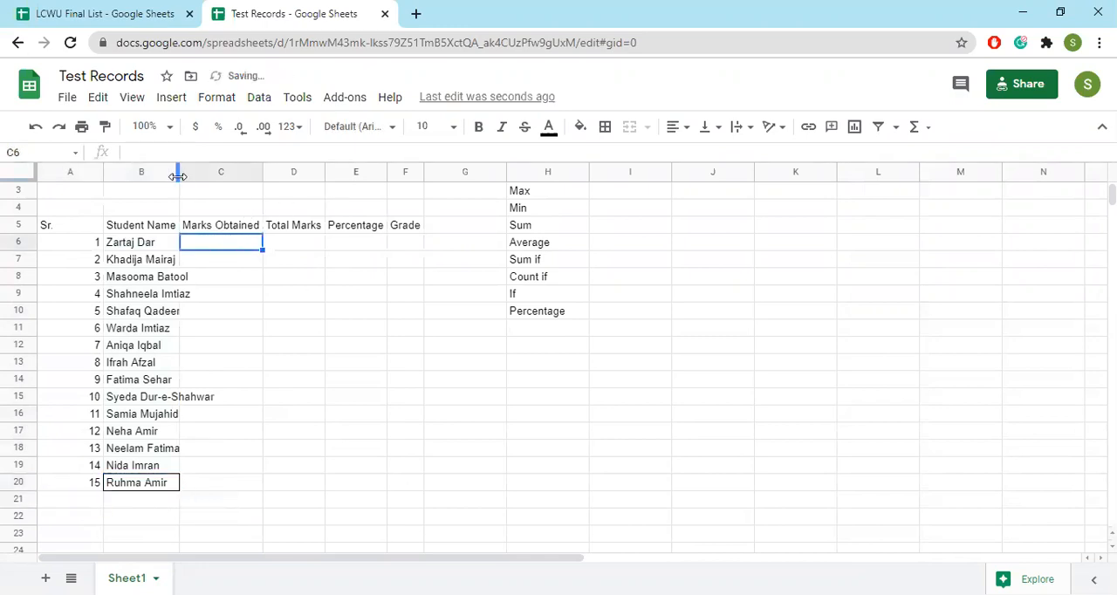
double_click(177, 176)
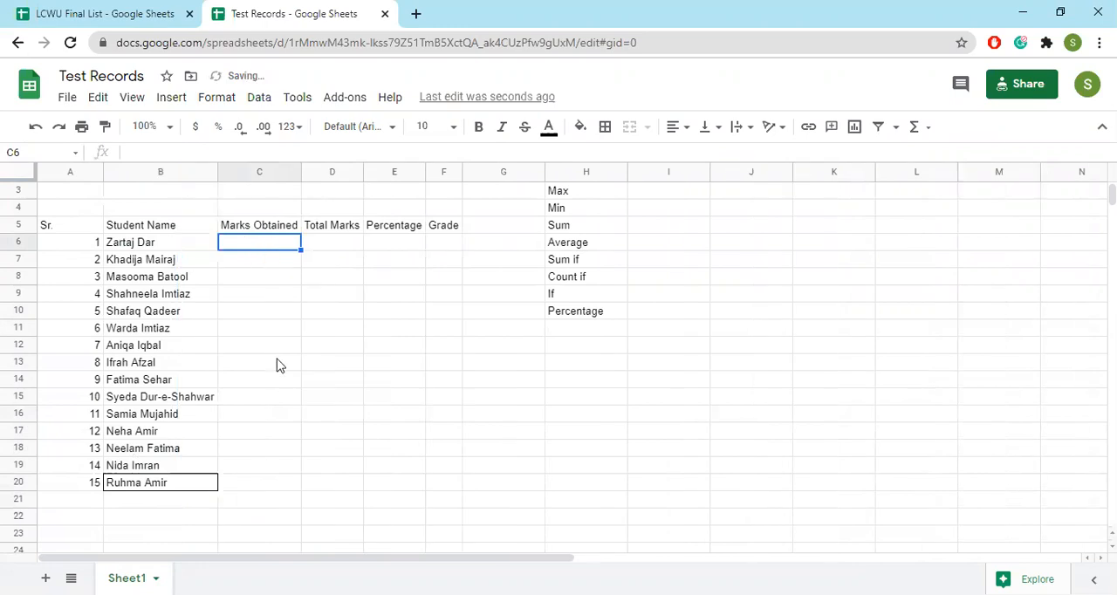
Enter the formula =RANDBETWEEN(2,10) in cell C6 under Marks Obtained
text(=)
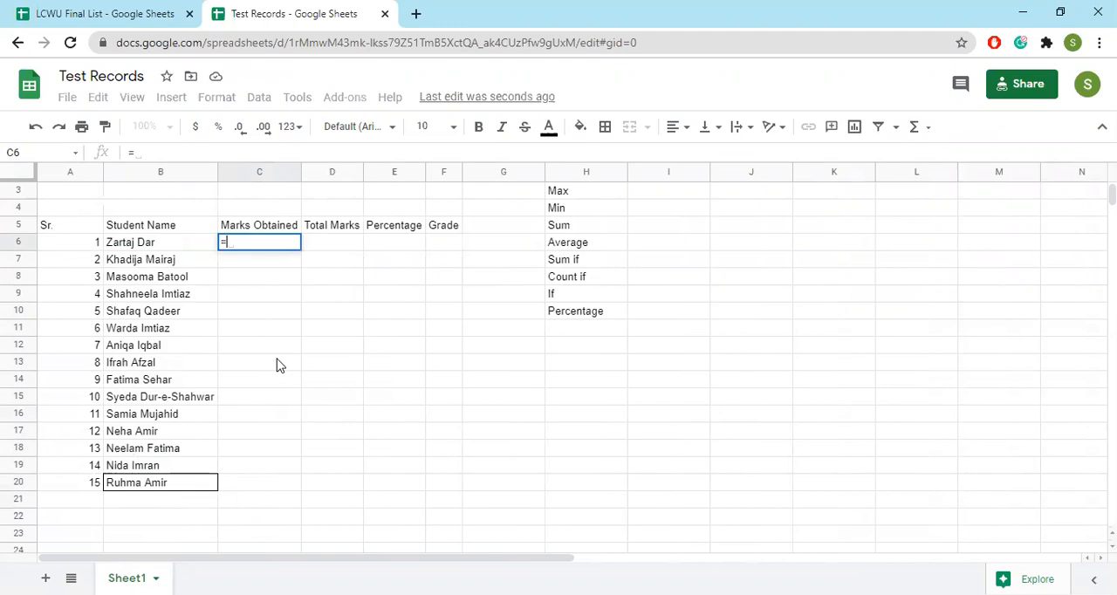
text(rand)
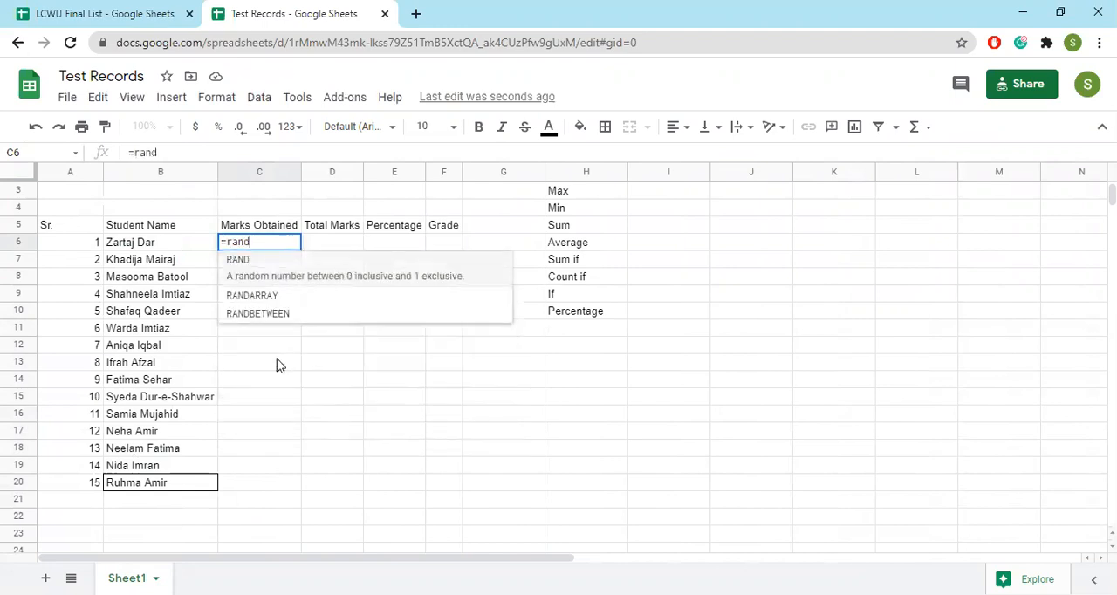
key(Down)
key(Down)
key(Tab)
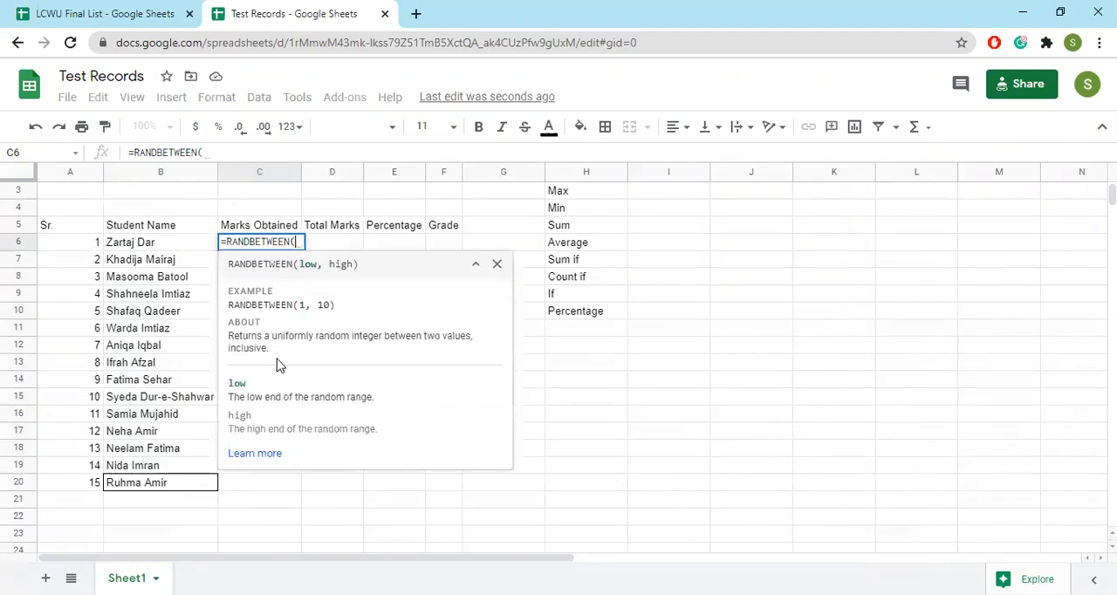
text(2,)
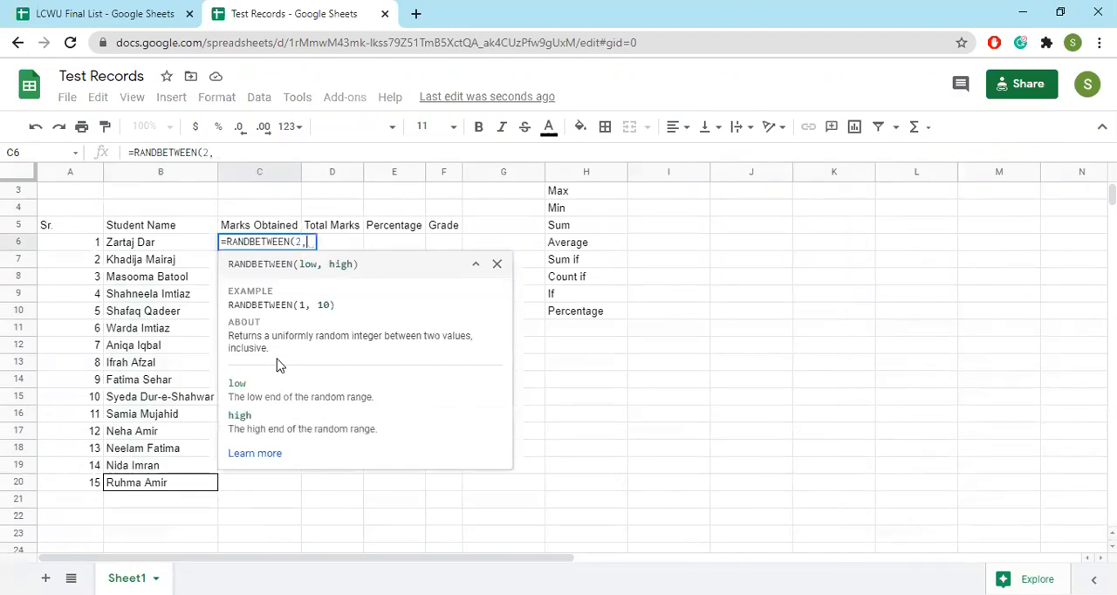
text(10)
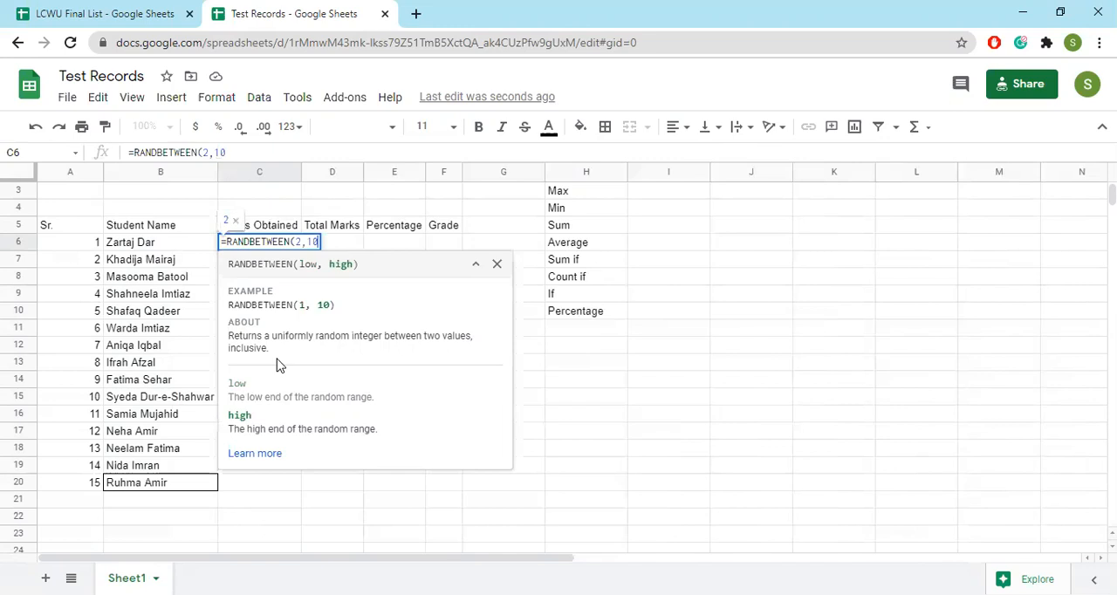
text())
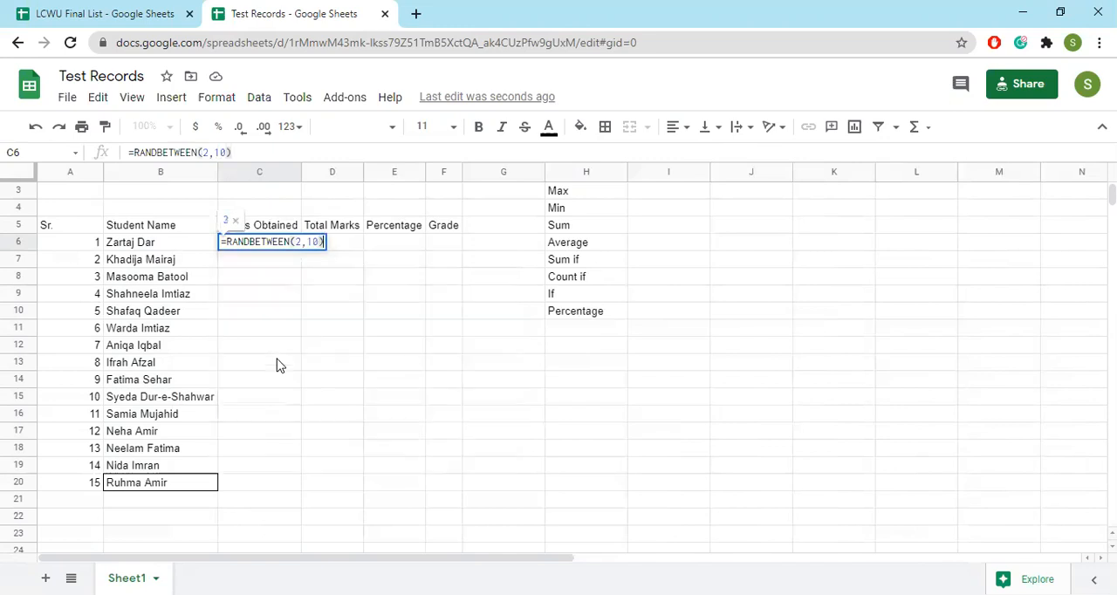
key(Return)
Fill the random-marks formula down to C20 and replace the formulas in C6:C20 with their plain values
click(277, 241)
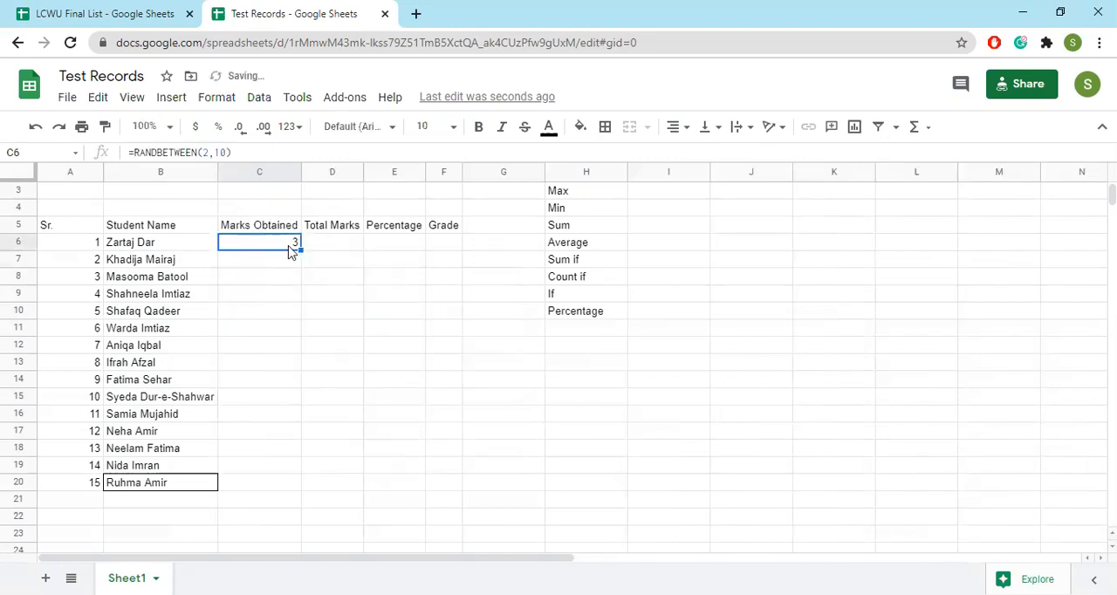
drag(300, 250, 294, 480)
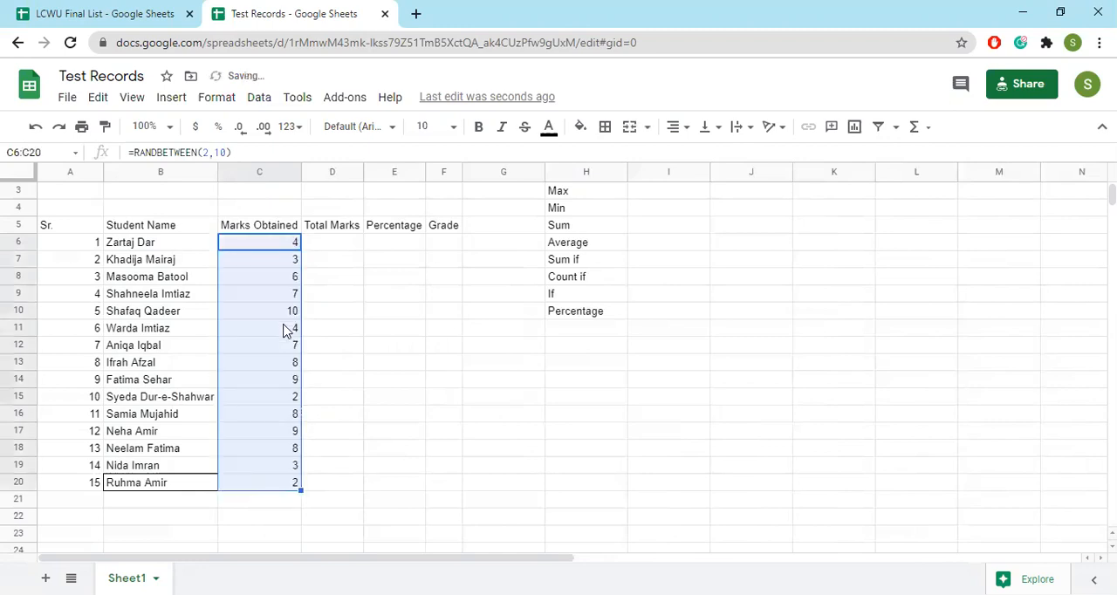
key(ctrl+c)
key(ctrl+shift+v)
Enter 10 in D6 under Total Marks and fill it down to D20
click(339, 243)
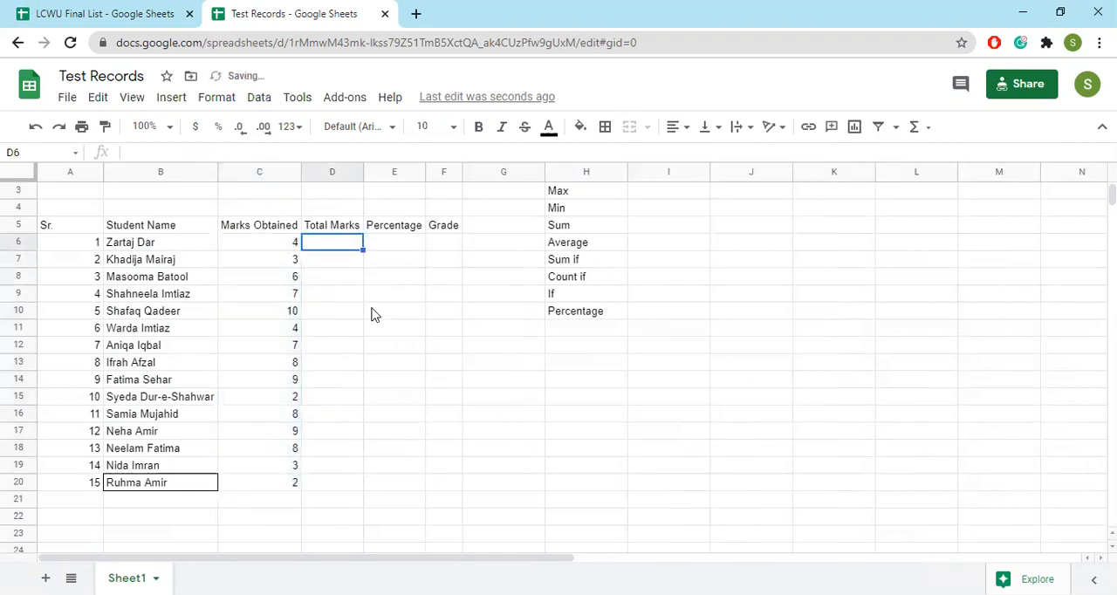
text(10)
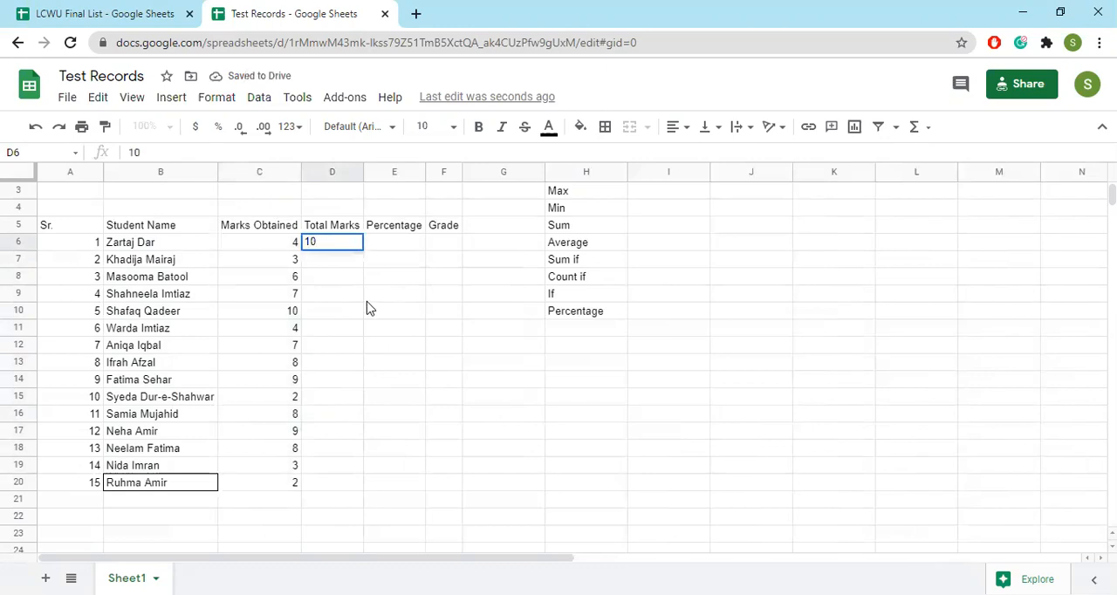
key(Return)
click(347, 246)
drag(362, 250, 367, 482)
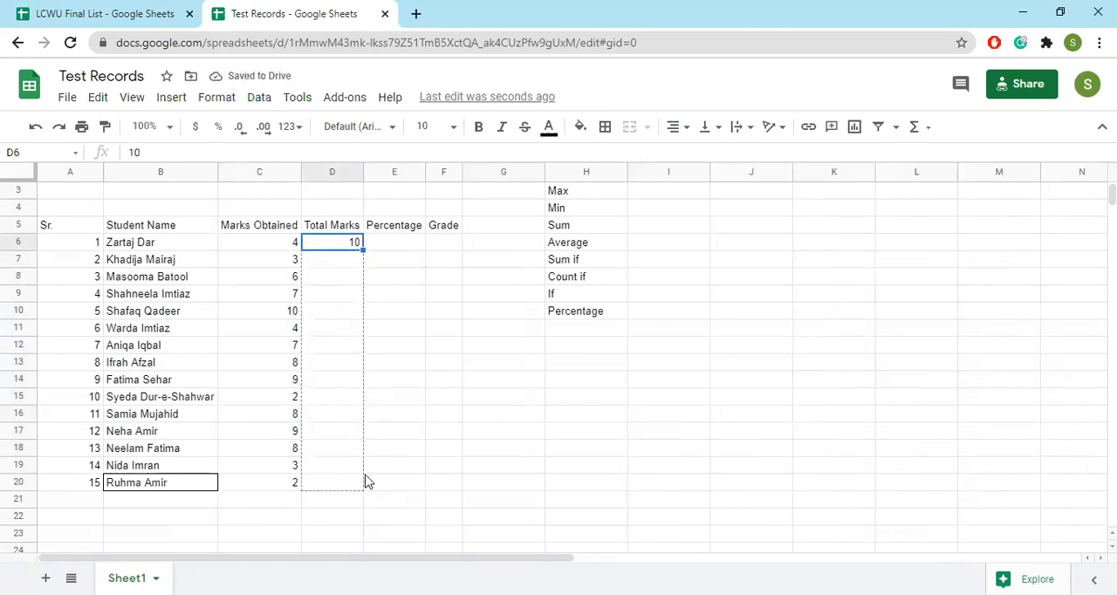
click(343, 247)
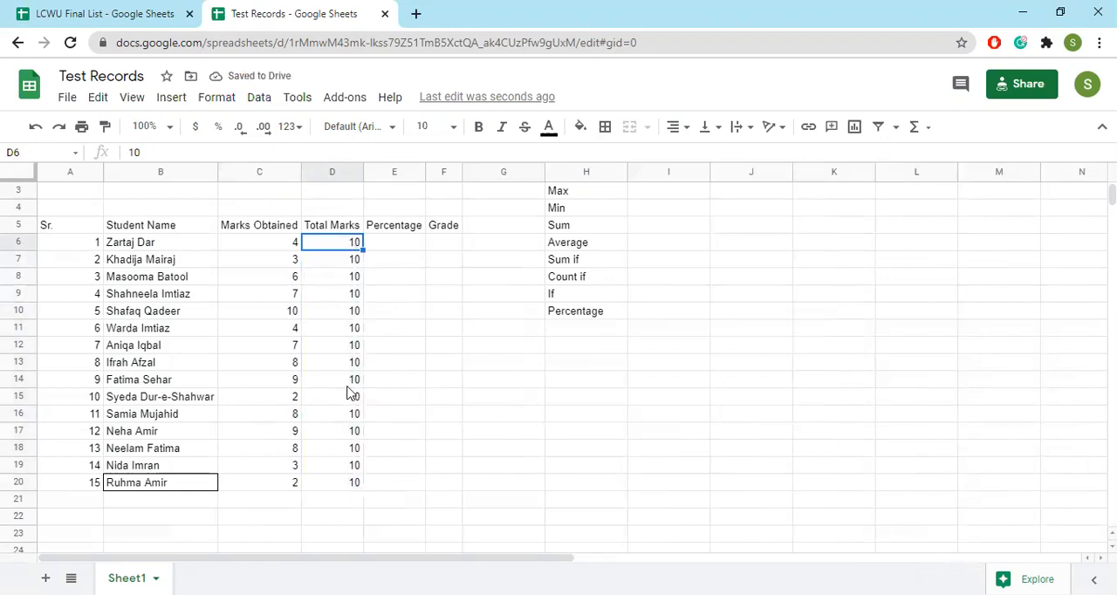
Add the summary labels Max Marks in B22 and Min Marks in B23 below the student list
scroll(515, 324, up, 1)
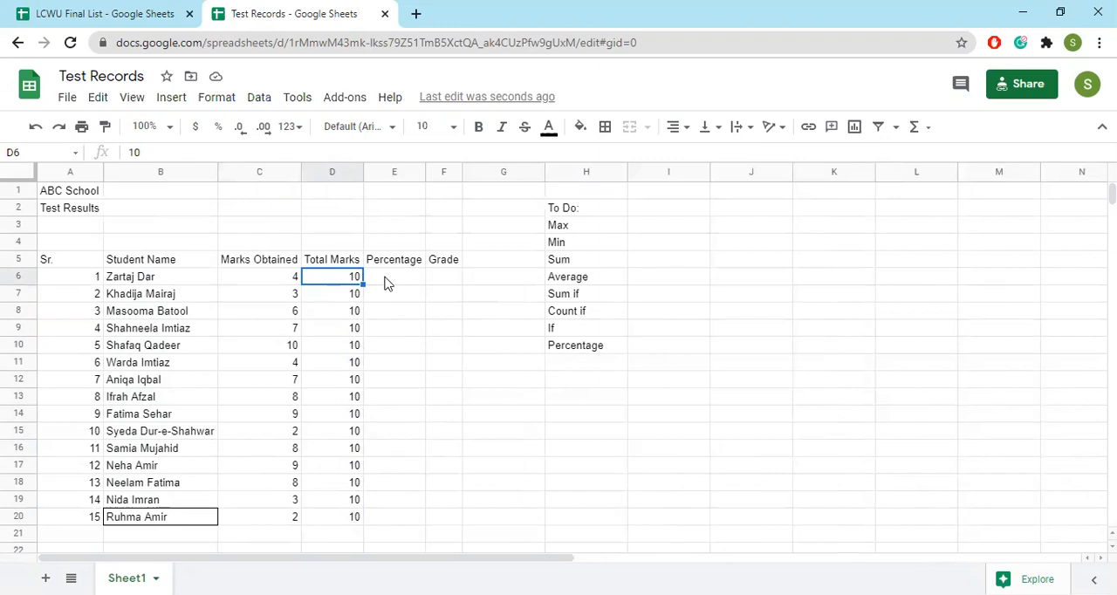
scroll(346, 376, down, 3)
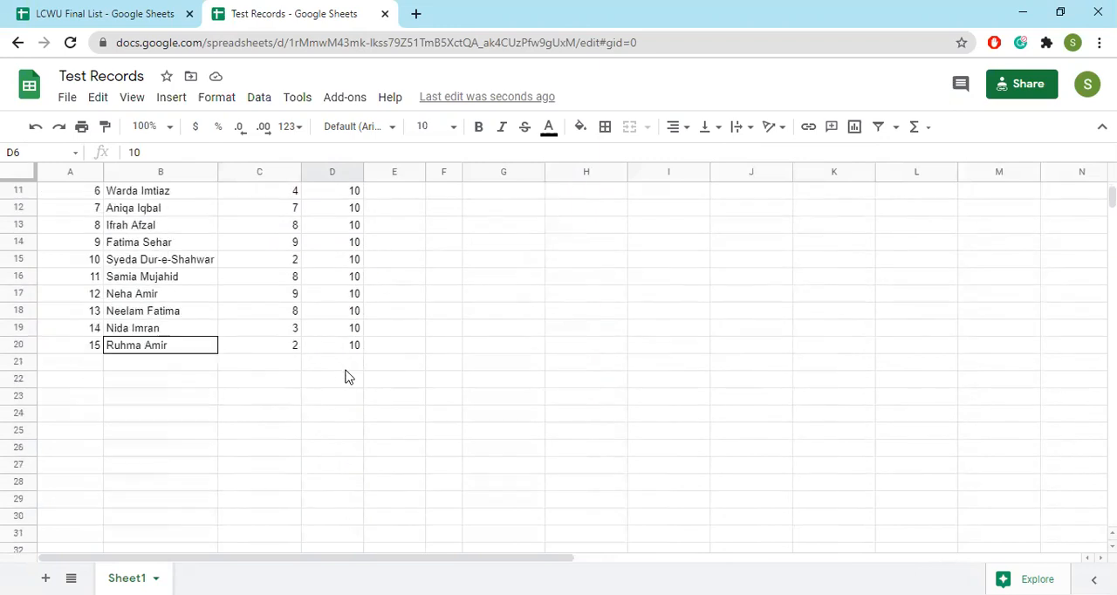
scroll(448, 370, up, 3)
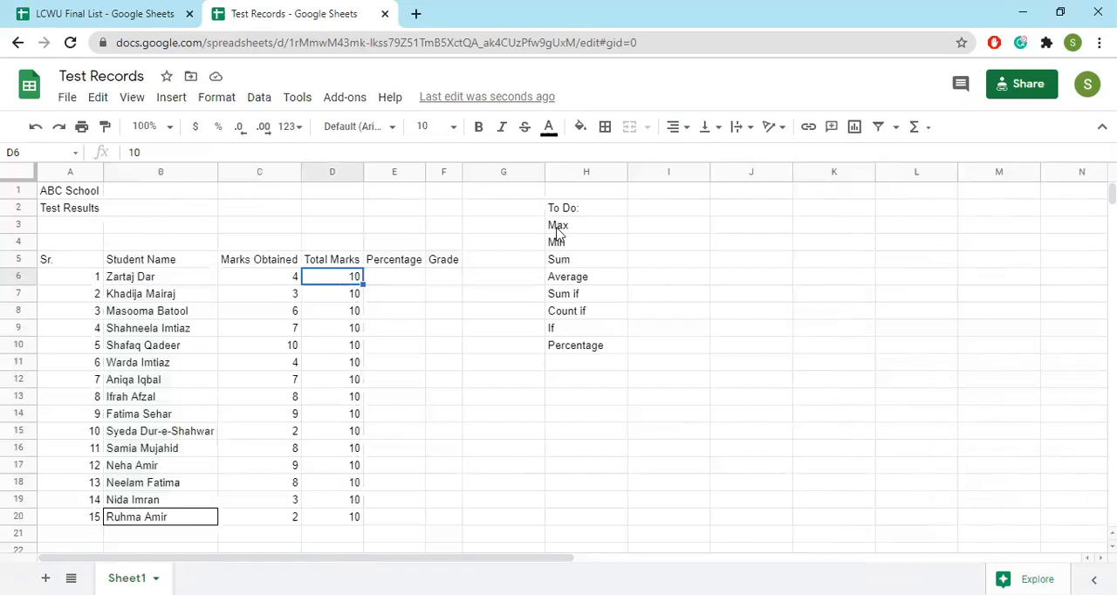
scroll(466, 319, down, 1)
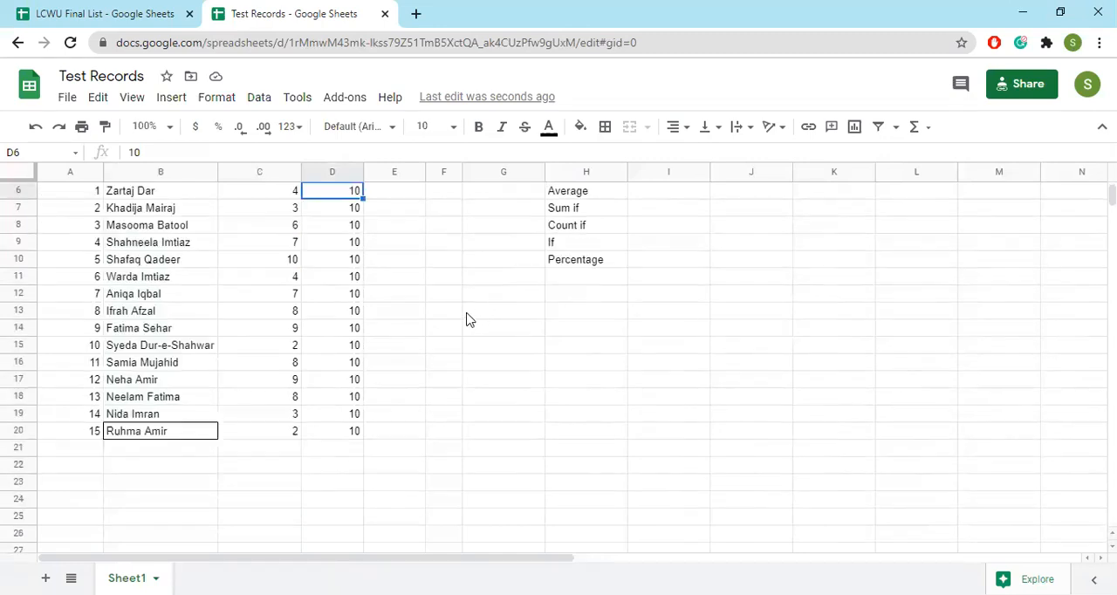
scroll(466, 320, down, 3)
click(197, 295)
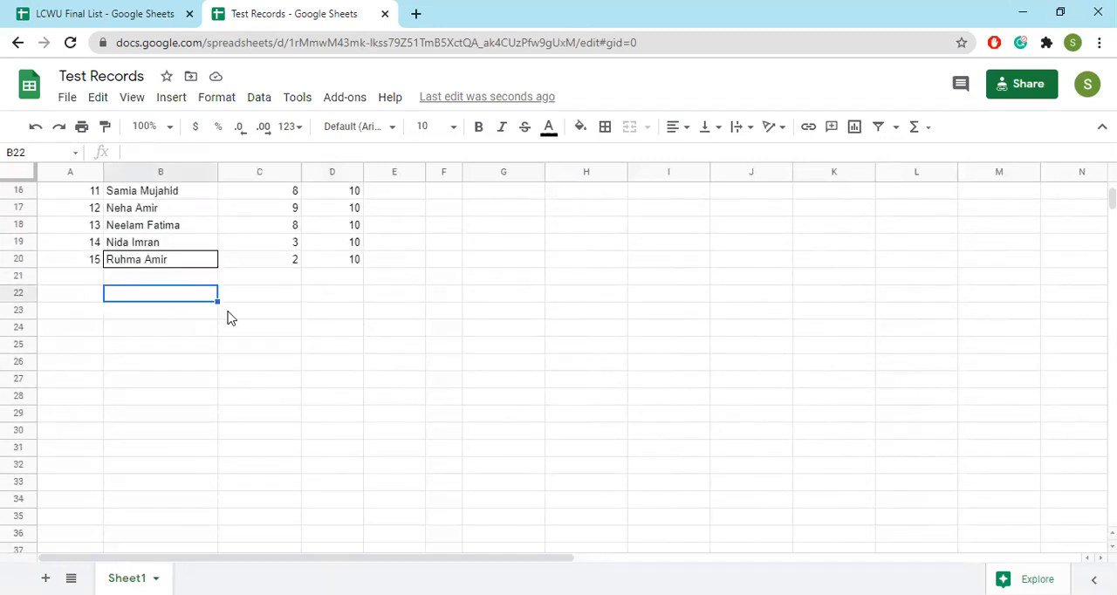
text(Max Marks)
key(Return)
text(Mi)
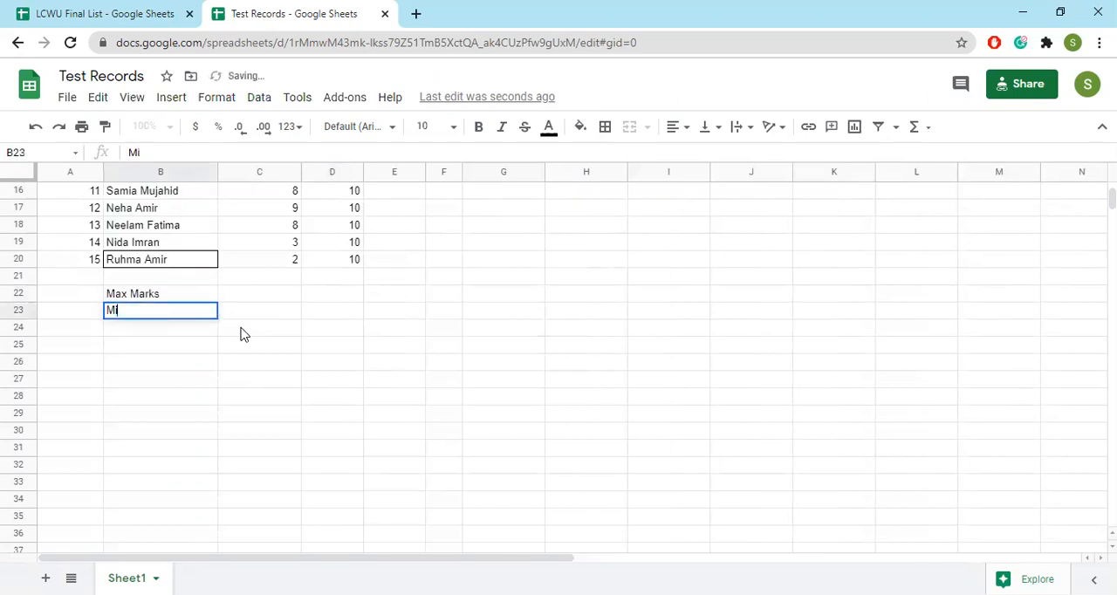
text(n Marks)
key(Return)
Add the labels Average Marks in B24 and Total Marks in B25
text(Average Marks)
key(Return)
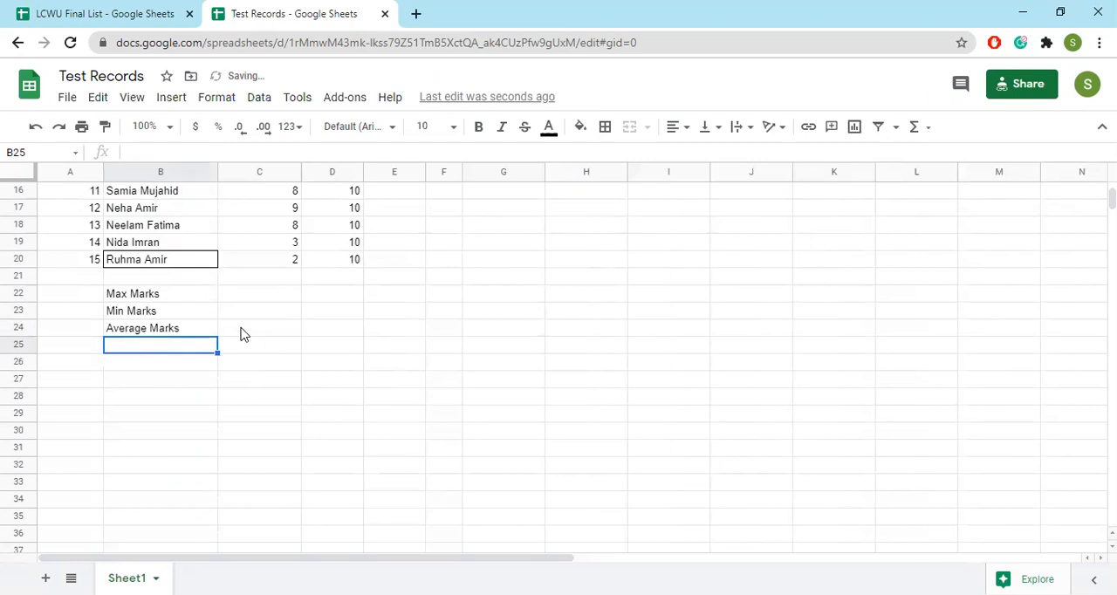
text(Total Maa)
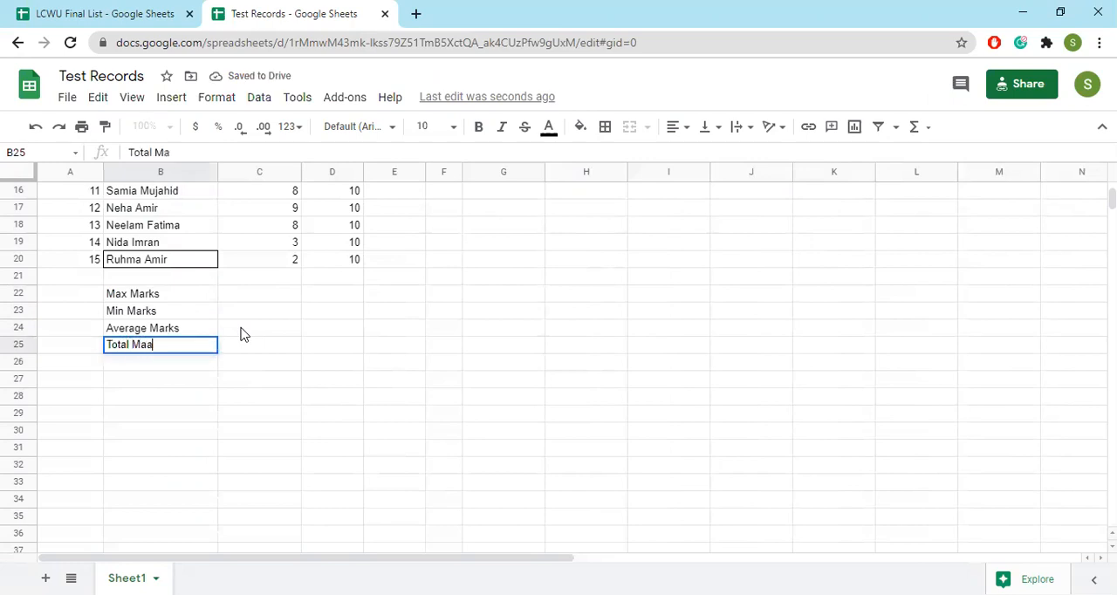
key(BackSpace)
text(rks)
key(Return)
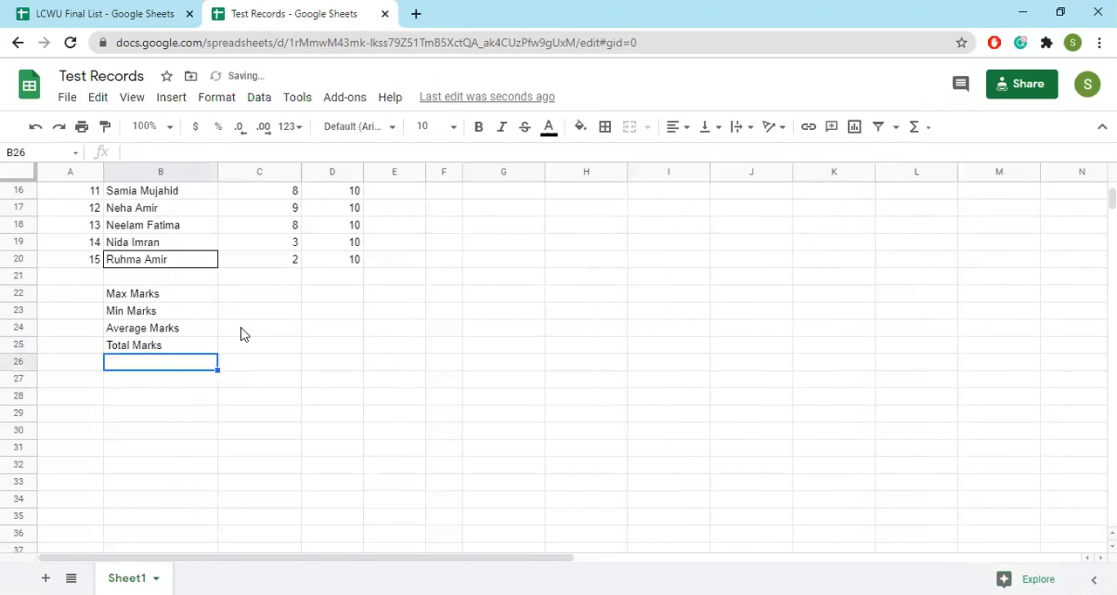
Enter the formula =max(C6:C20) in C22 beside Max Marks
scroll(236, 446, up, 2)
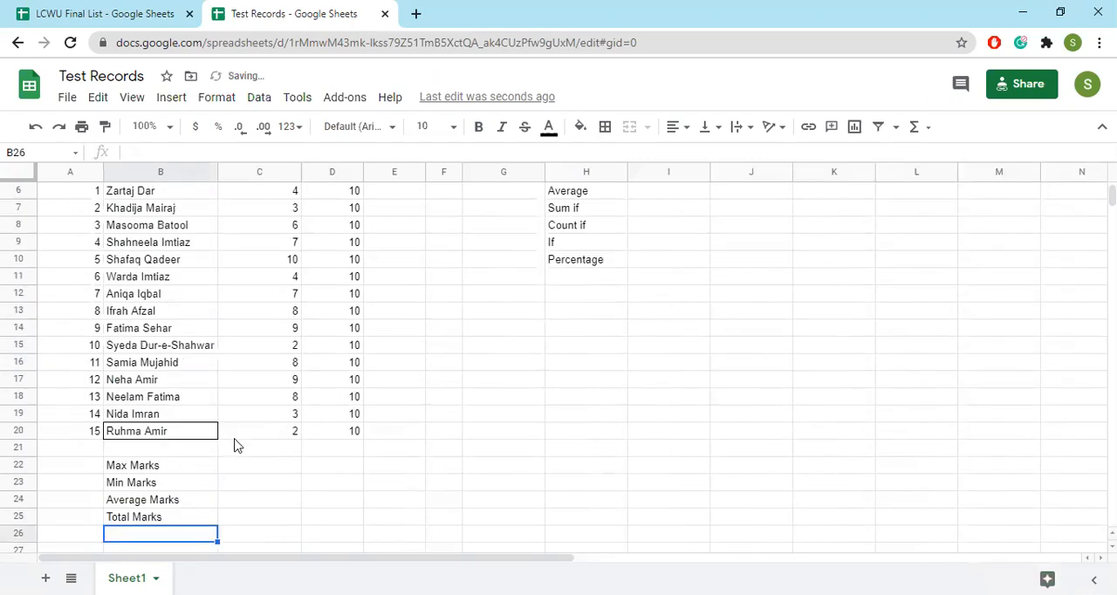
click(281, 469)
scroll(366, 469, up, 1)
scroll(456, 471, down, 1)
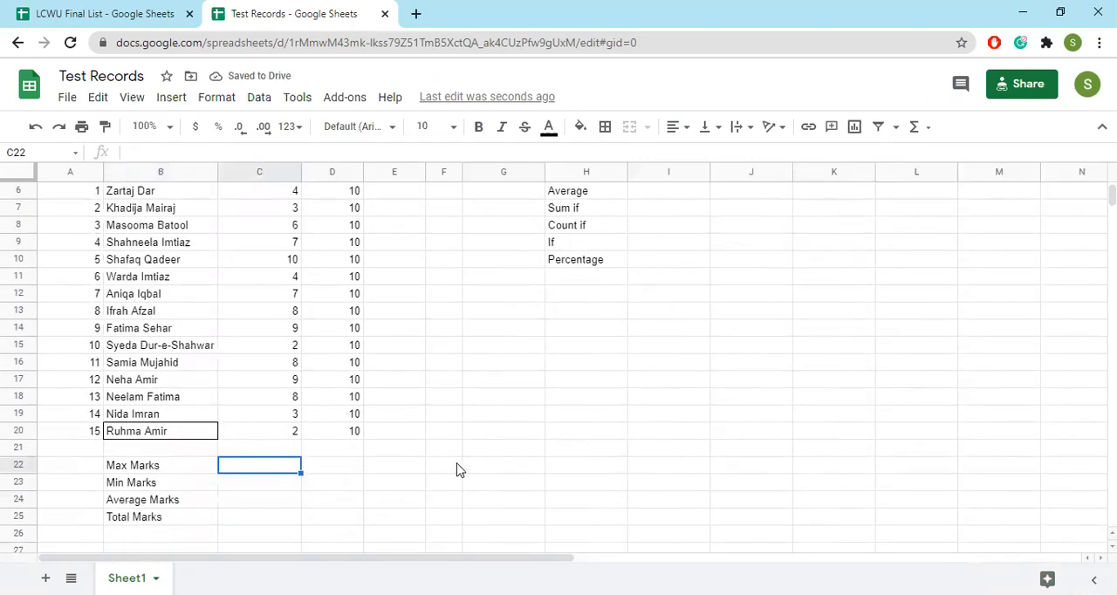
text(=m)
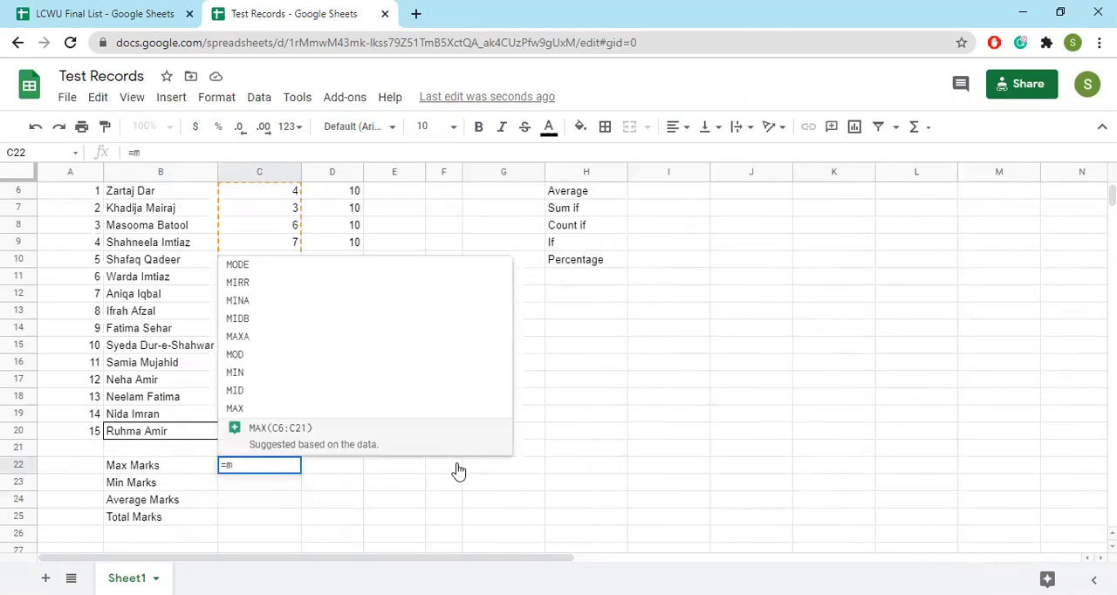
text(ax)
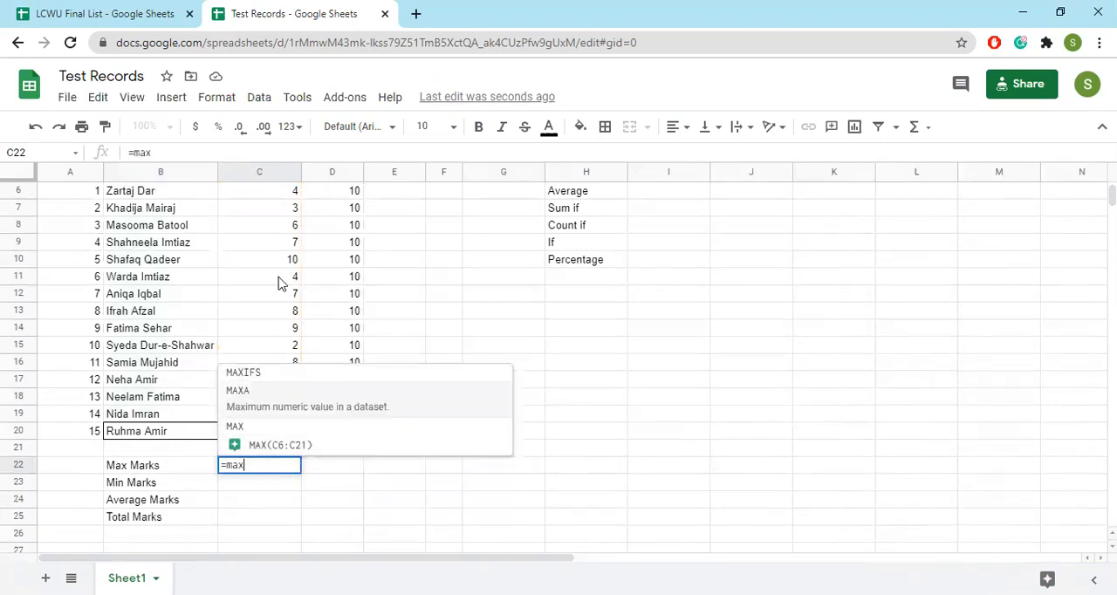
scroll(278, 281, up, 2)
drag(271, 281, 291, 524)
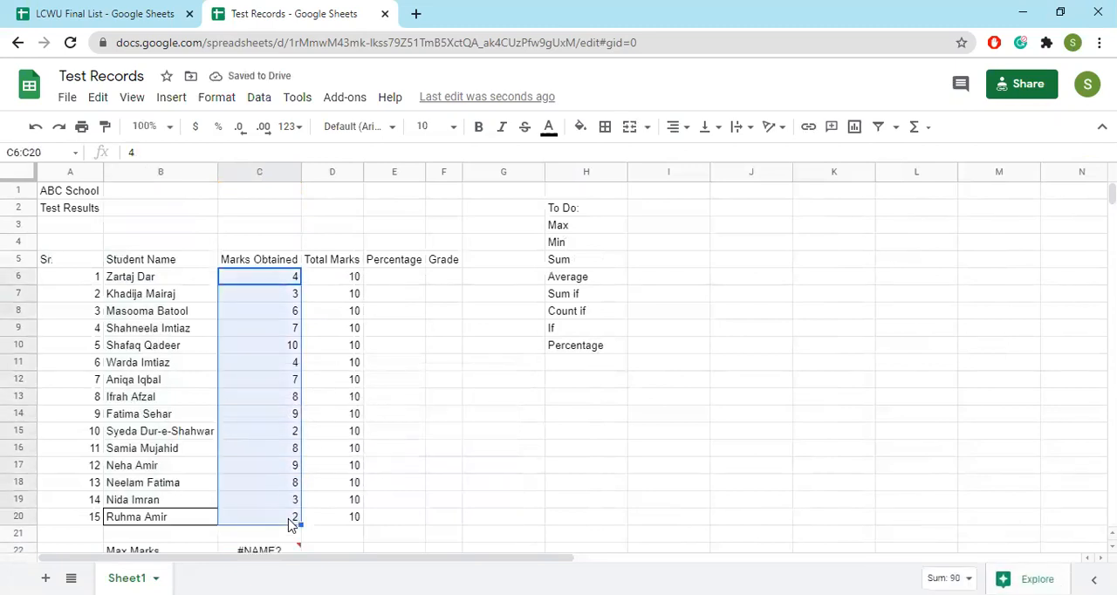
scroll(289, 518, down, 3)
click(271, 442)
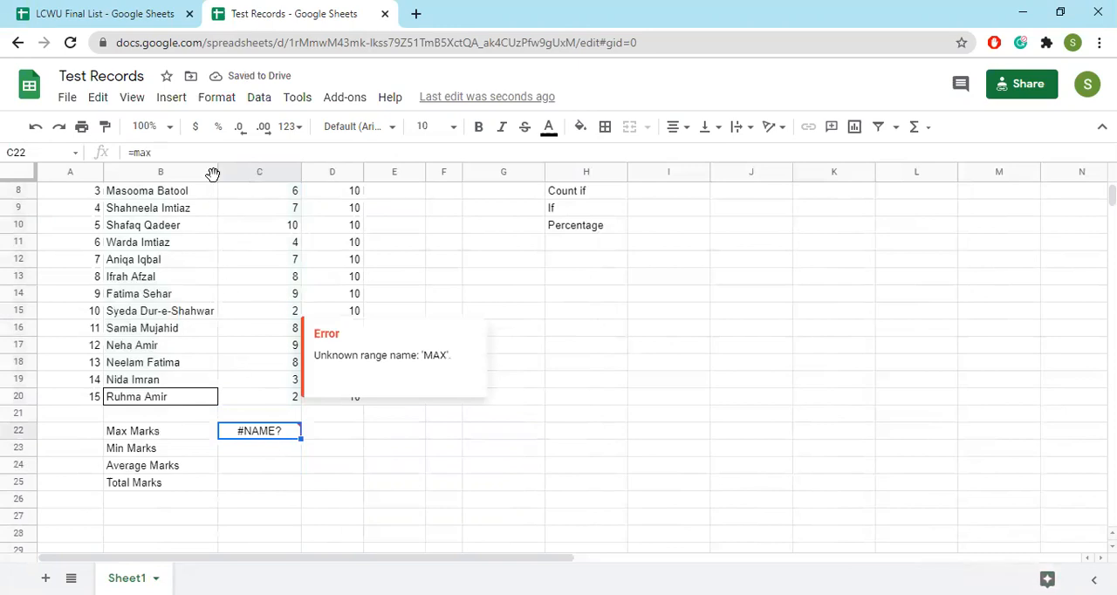
click(185, 153)
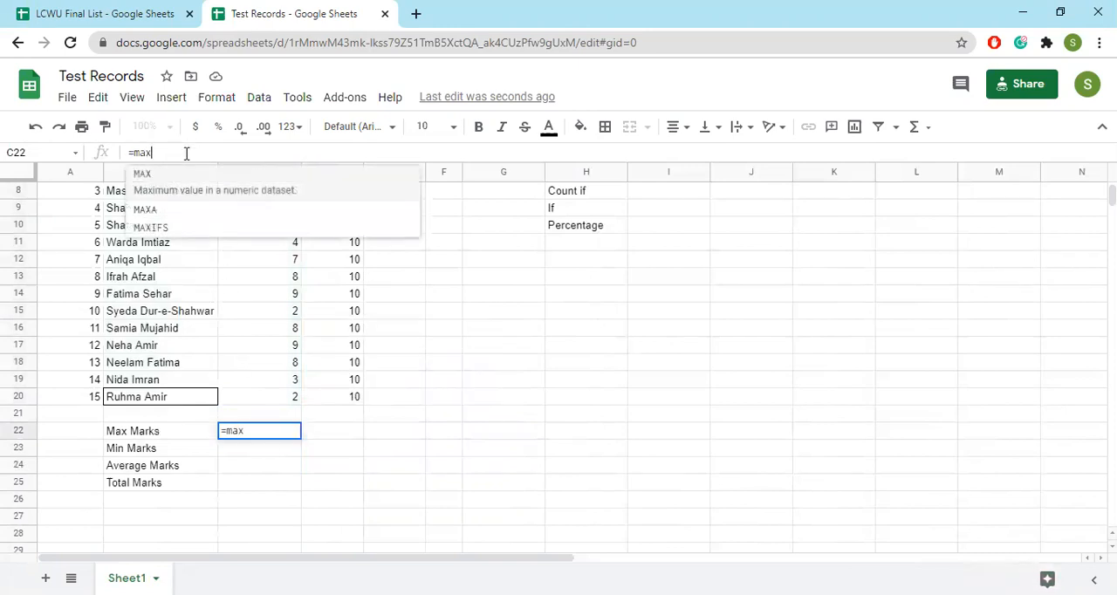
text(()
drag(278, 400, 264, 271)
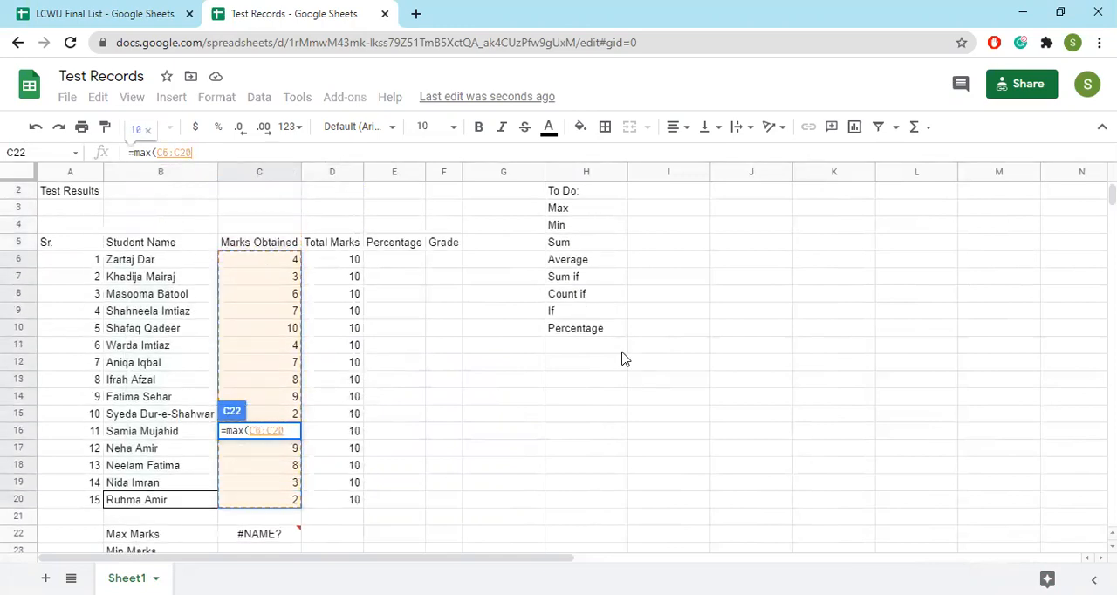
text())
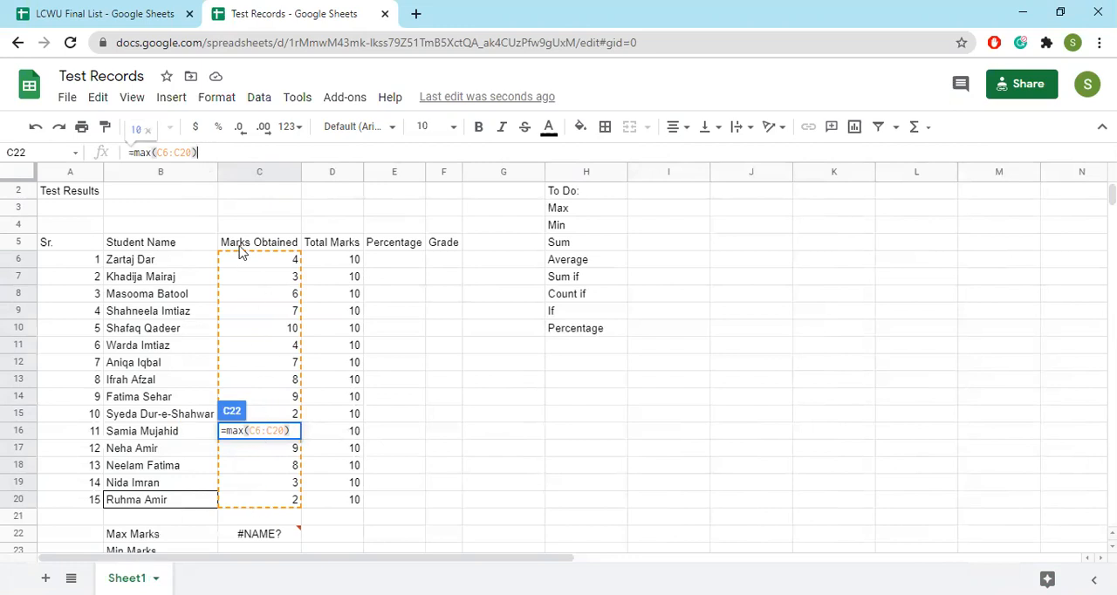
key(Return)
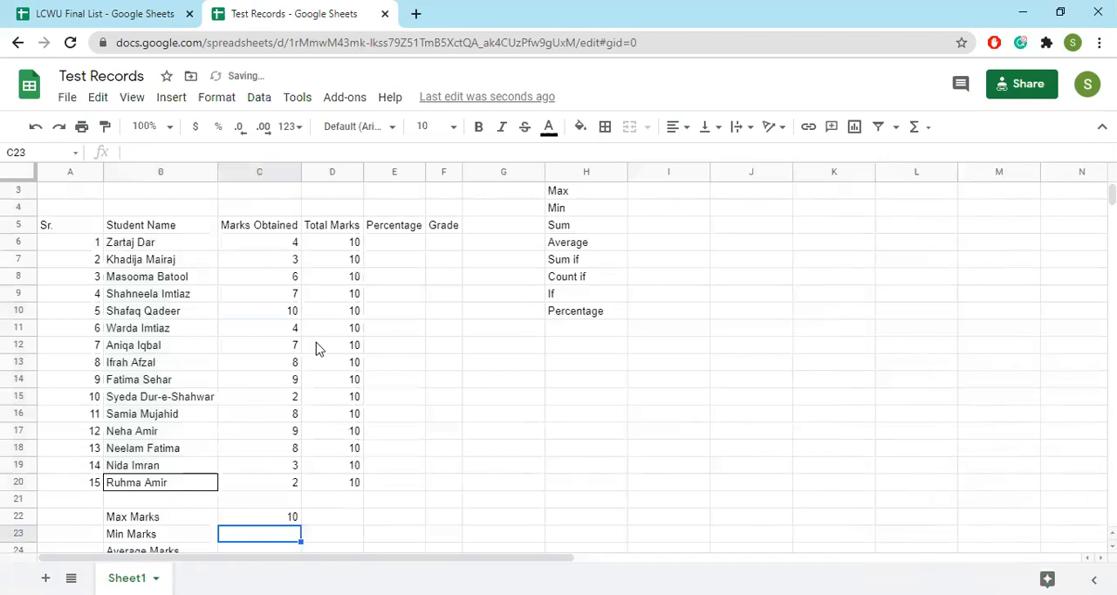
Enter the formula =min(C6:C20) in C23 beside Min Marks
scroll(241, 393, down, 4)
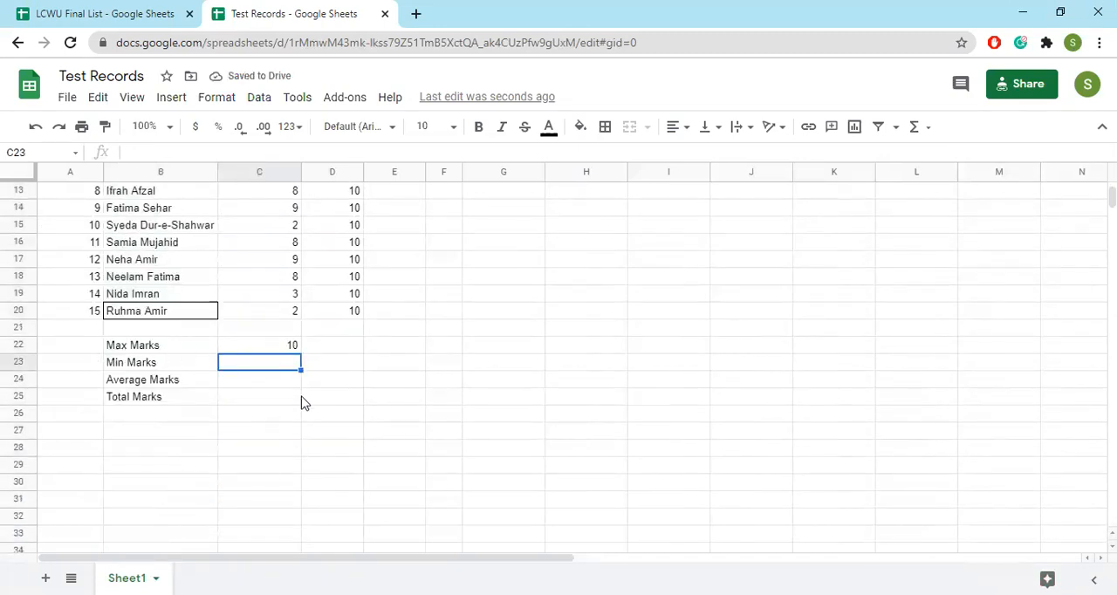
text(=min)
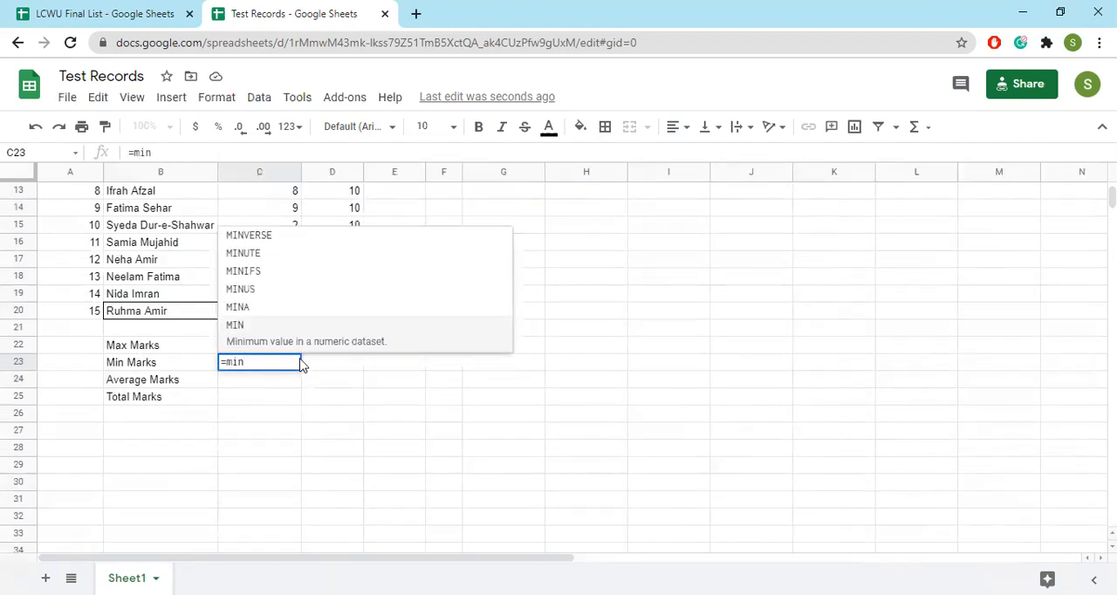
click(267, 209)
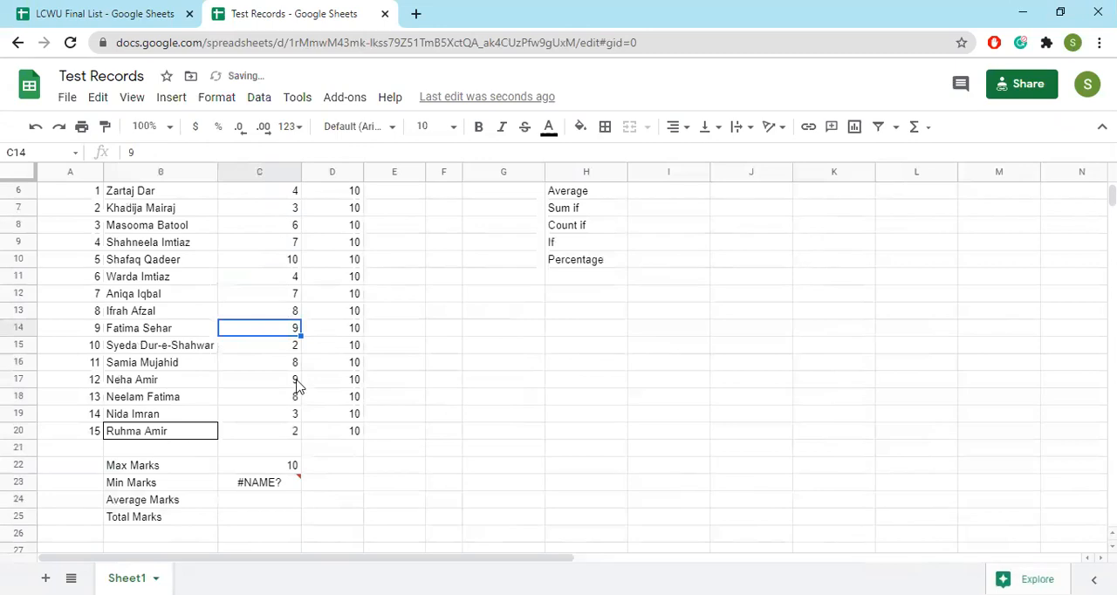
click(260, 482)
click(194, 152)
text(()
drag(285, 436, 233, 169)
scroll(253, 244, up, 2)
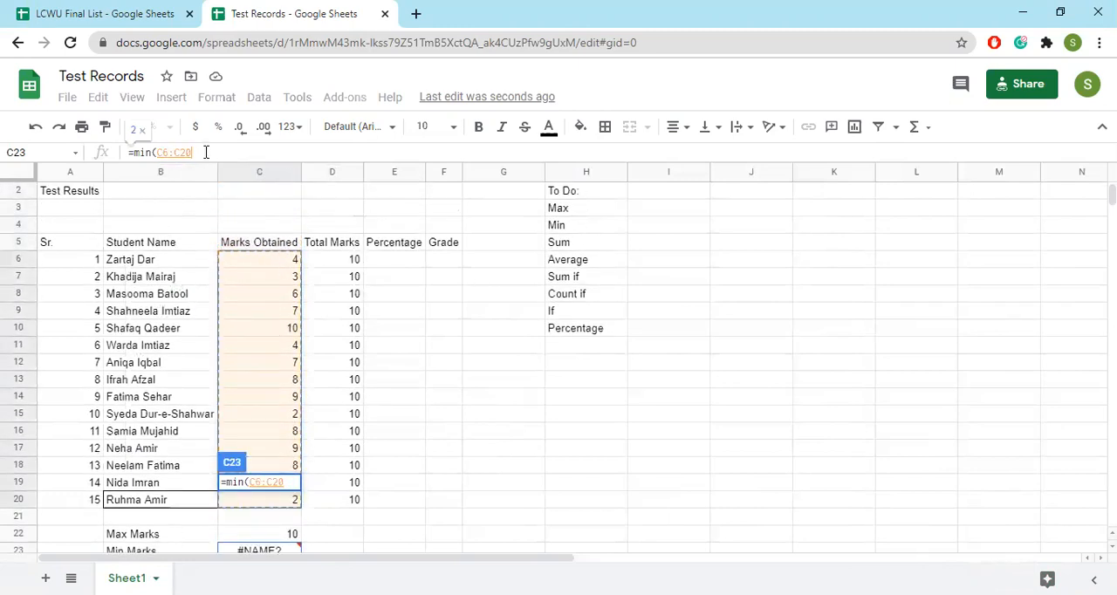
text())
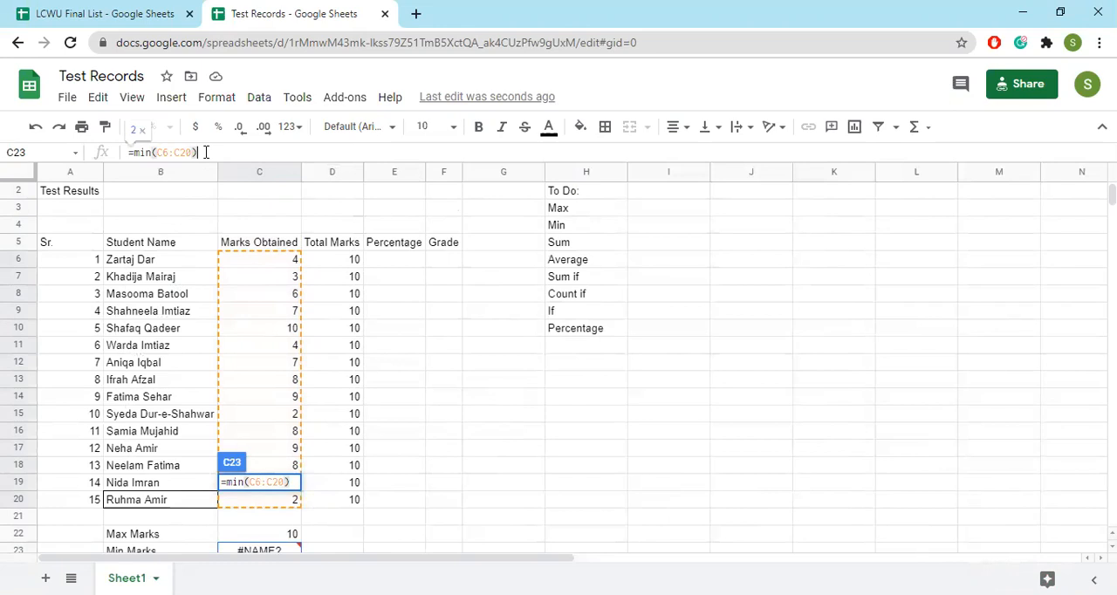
key(Return)
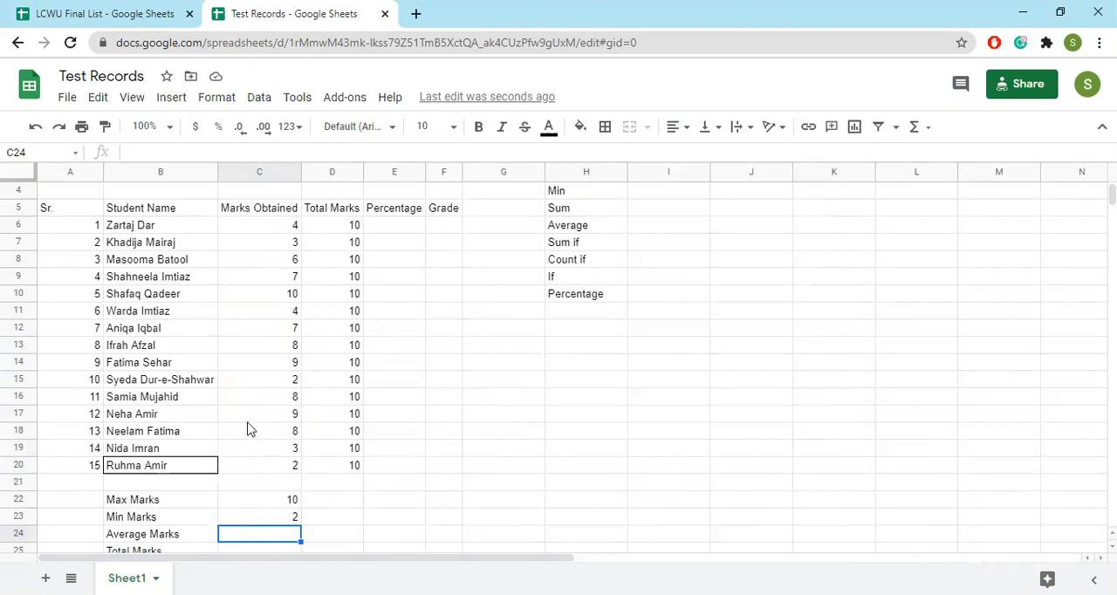
Enter the formula =AVERAGE(C6:C20) in C24 beside Average Marks
scroll(291, 432, down, 3)
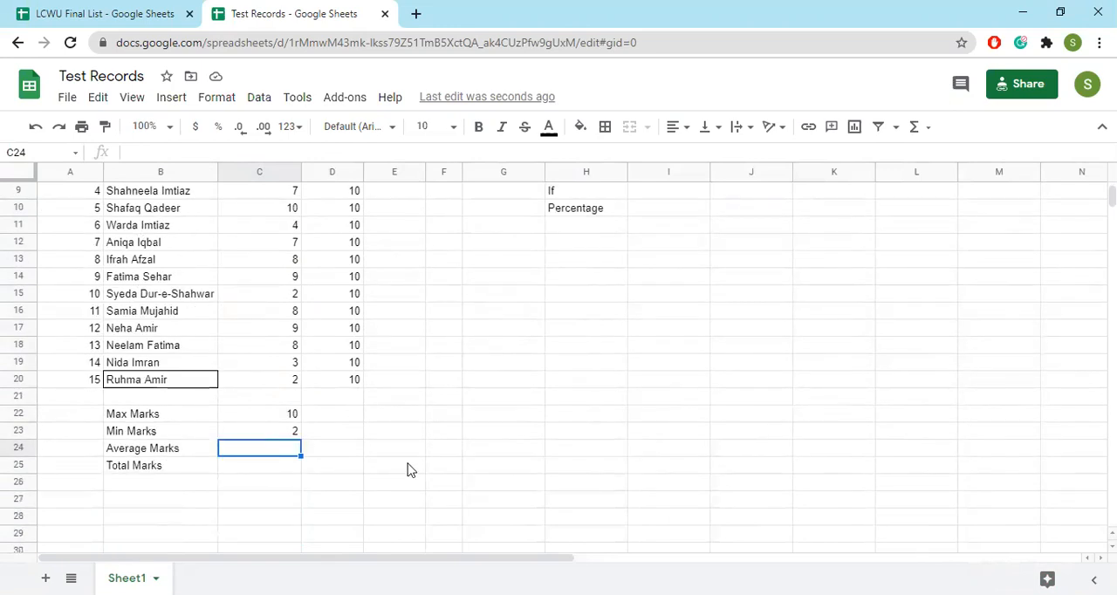
scroll(407, 470, up, 3)
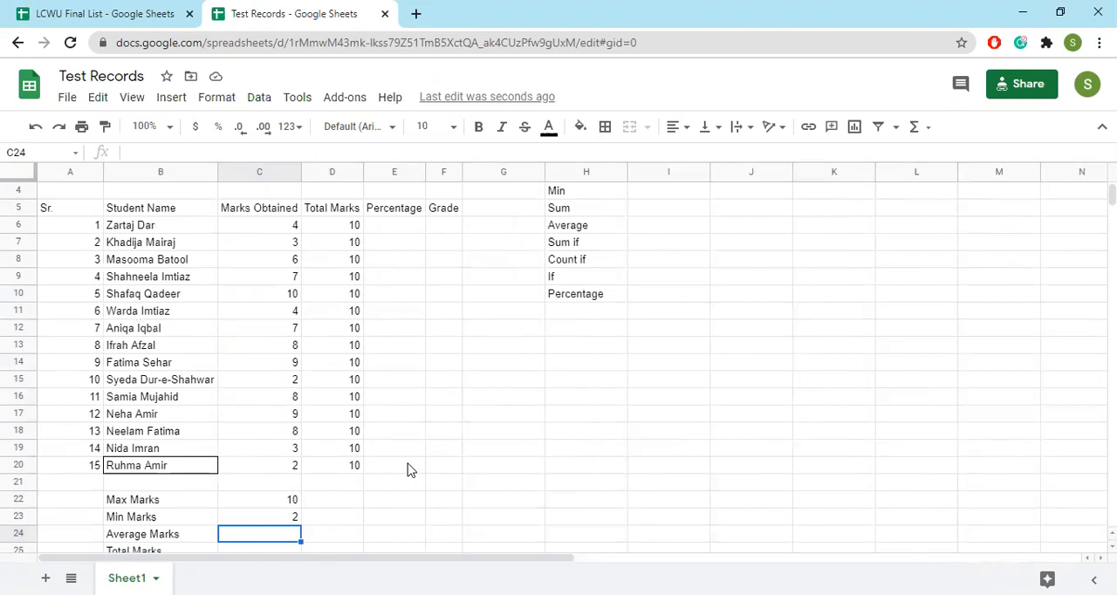
text(=aver)
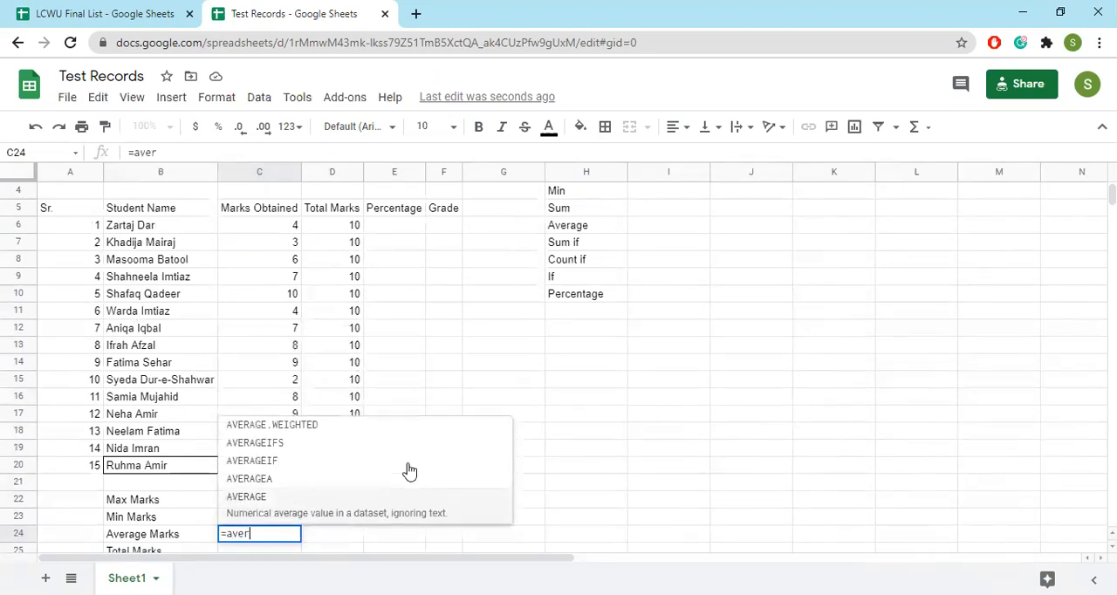
key(Tab)
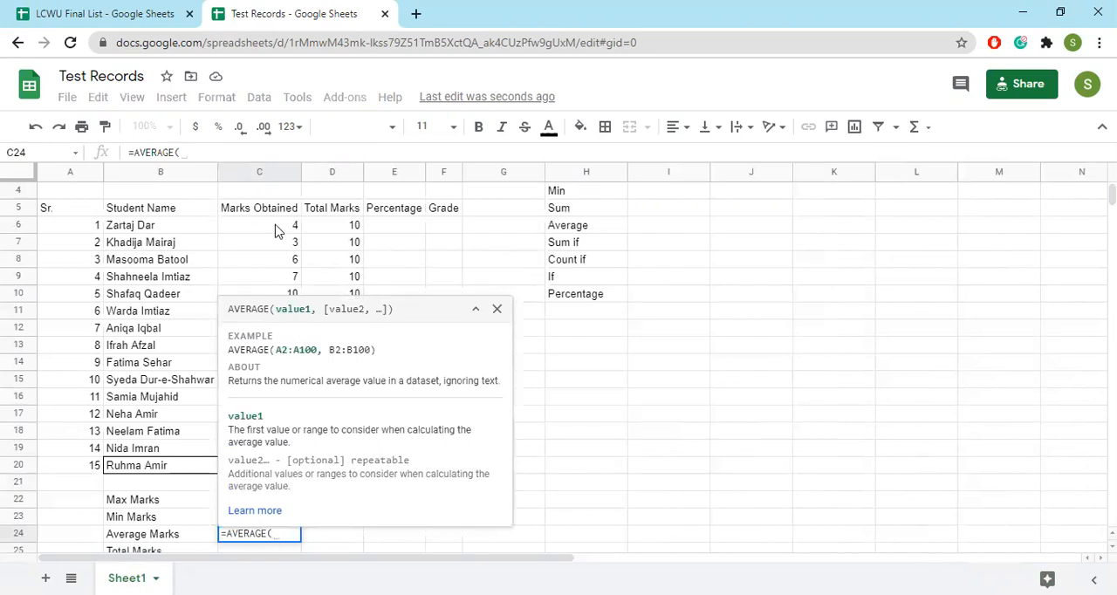
drag(275, 229, 292, 468)
text())
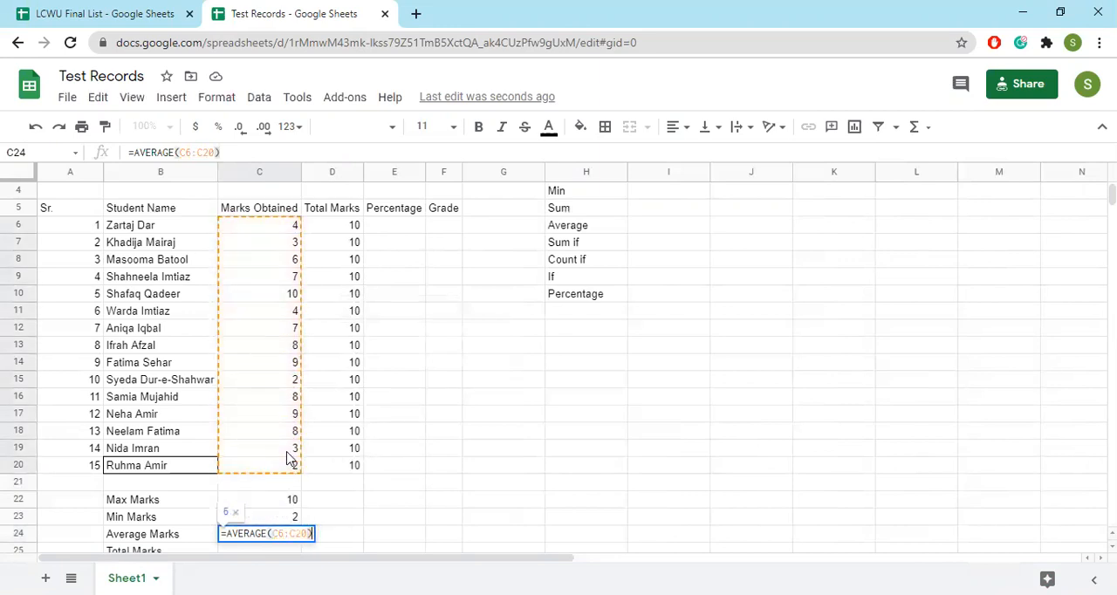
key(Return)
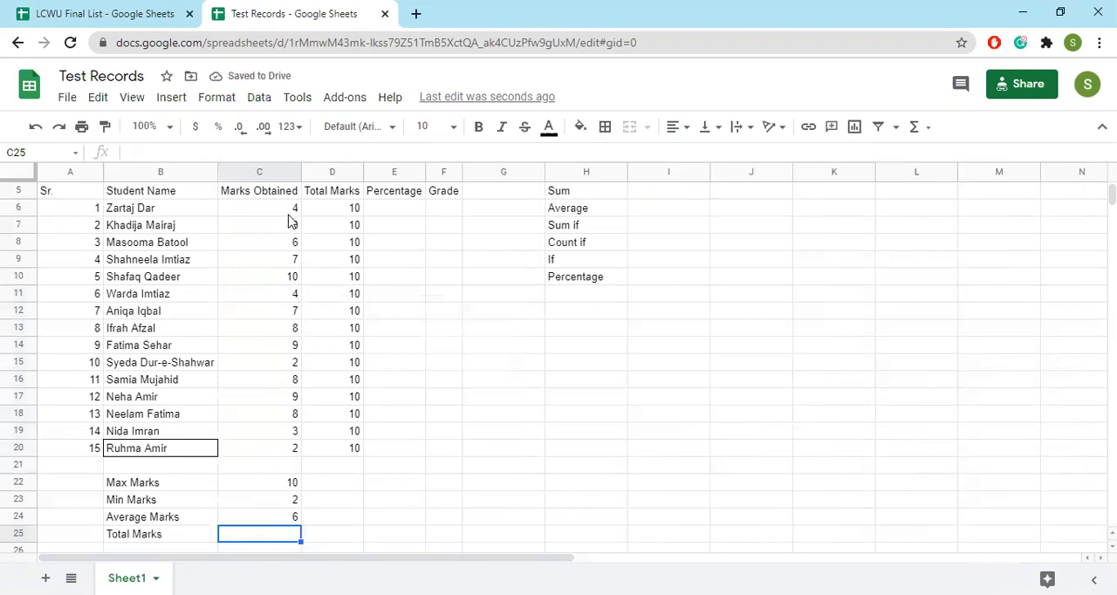
Review the quick summary statistics for C6:C20, and enter the formula =SUM(C6:C21) in C25 beside Total Marks
drag(287, 214, 297, 455)
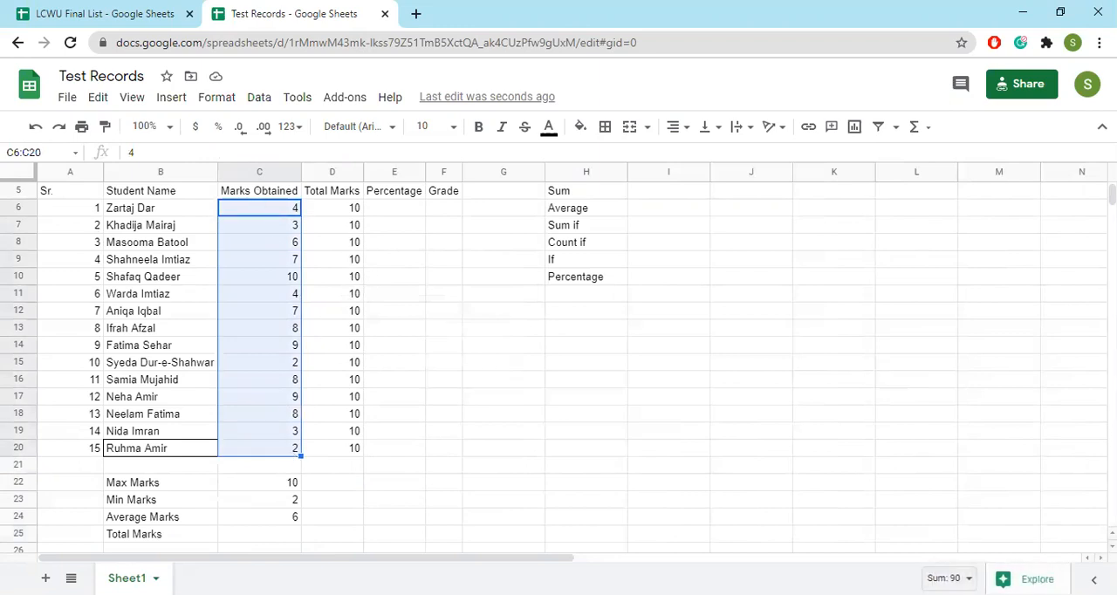
click(947, 577)
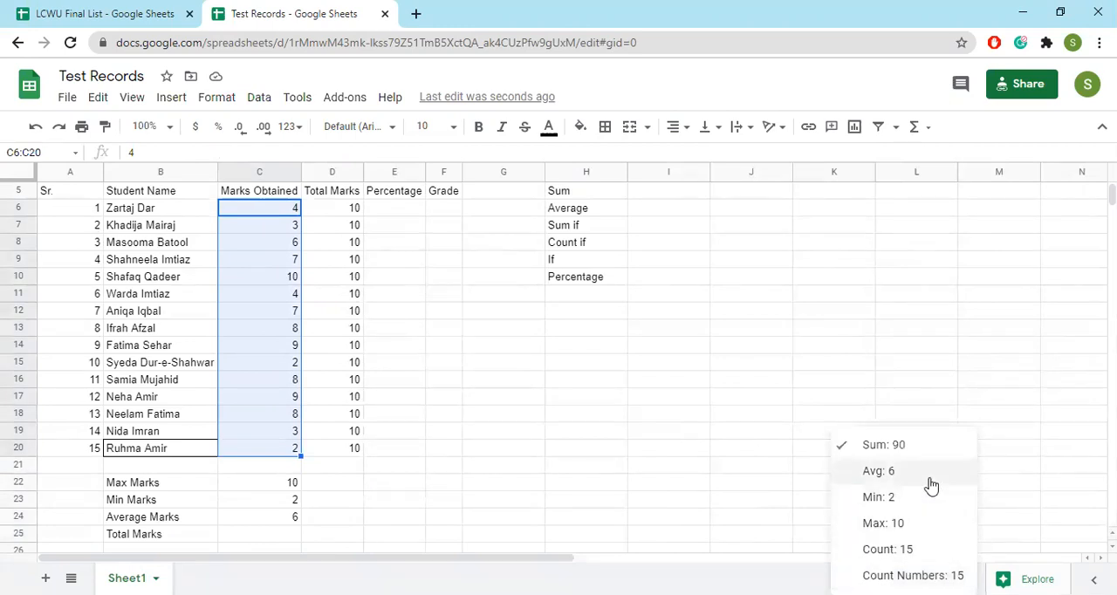
click(240, 536)
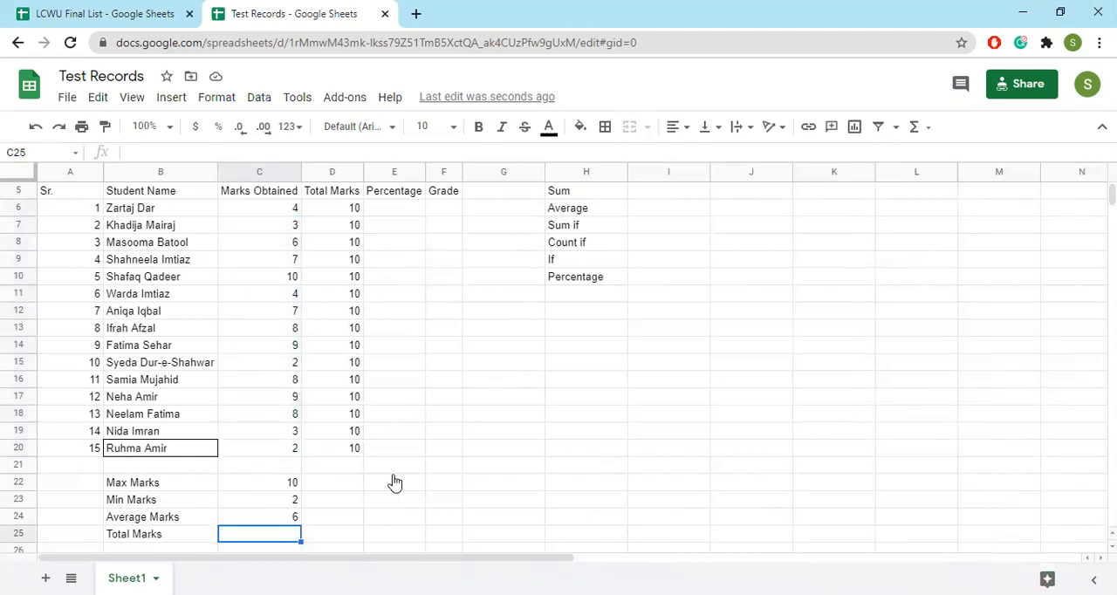
text(=sum)
key(Tab)
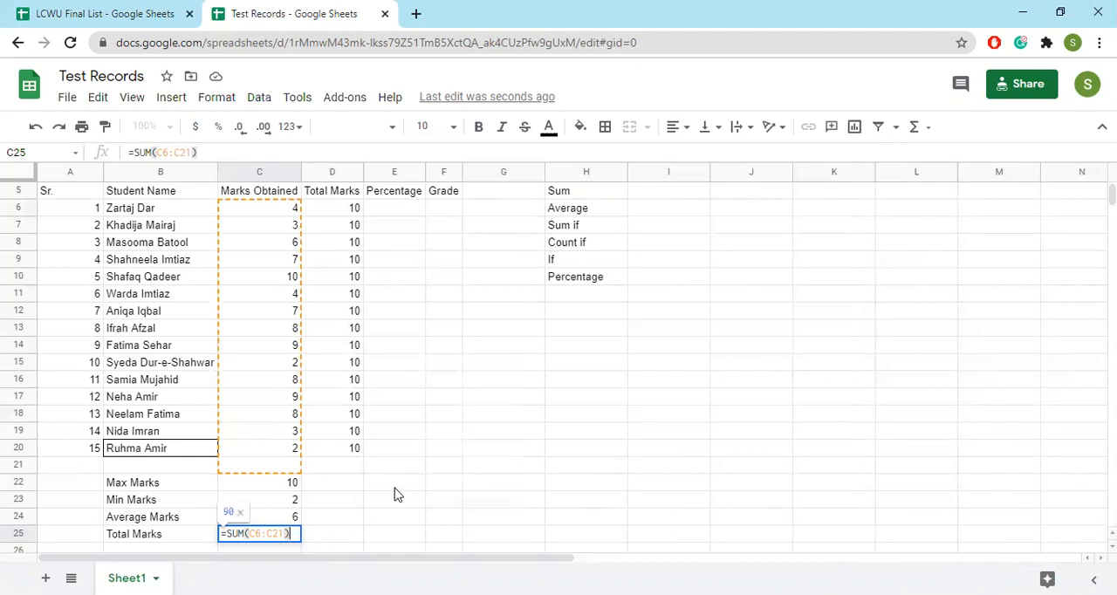
key(Return)
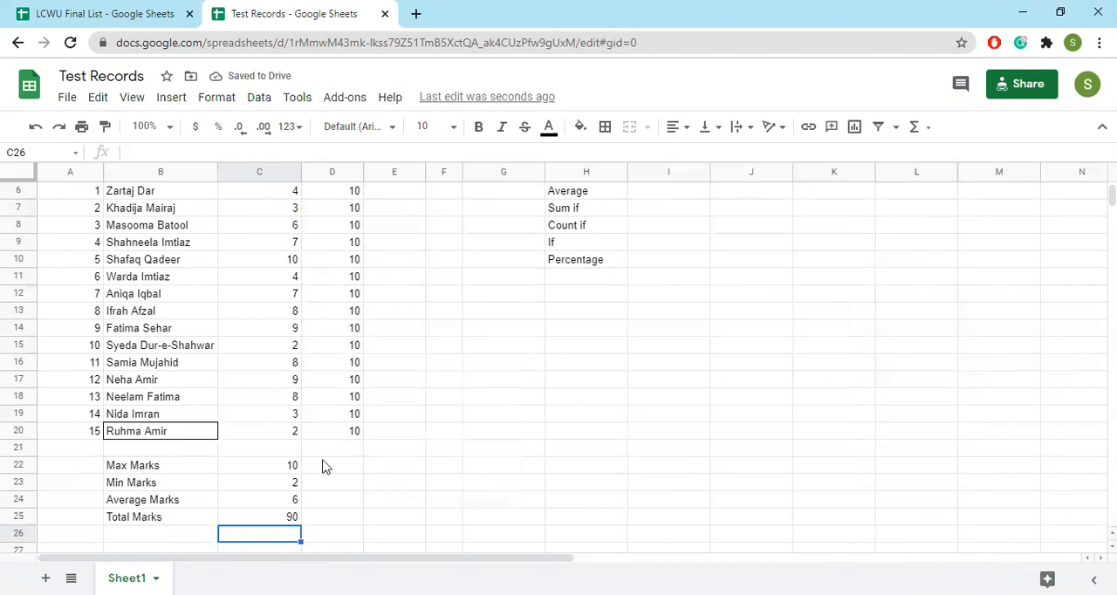
Test the summary formulas by setting the first student's marks in C6 to 6, and undo that change
scroll(315, 437, up, 2)
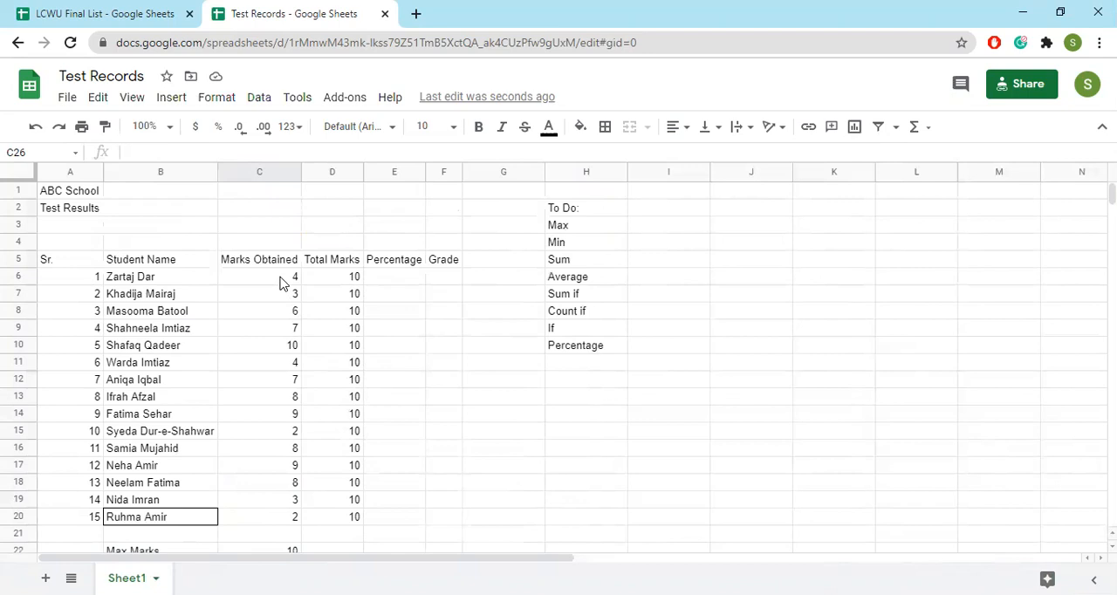
scroll(279, 282, down, 2)
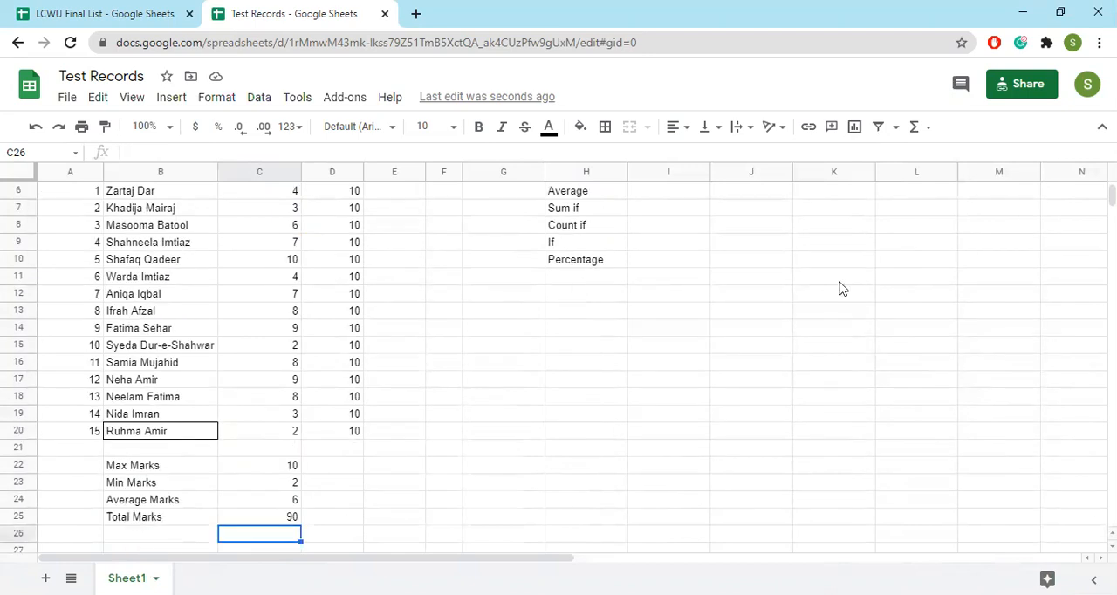
scroll(770, 326, up, 1)
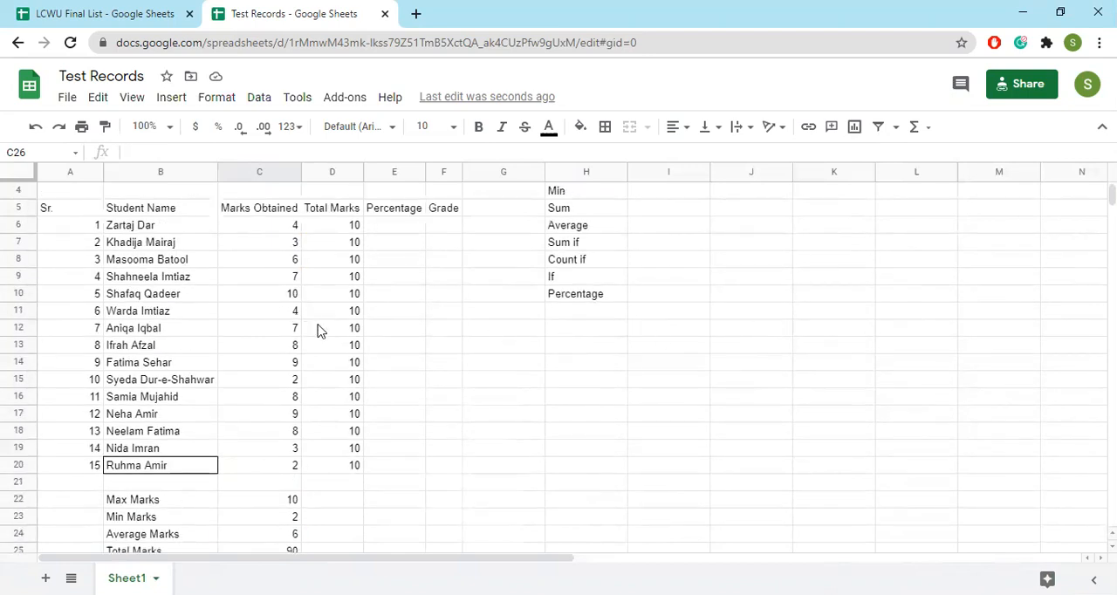
click(284, 232)
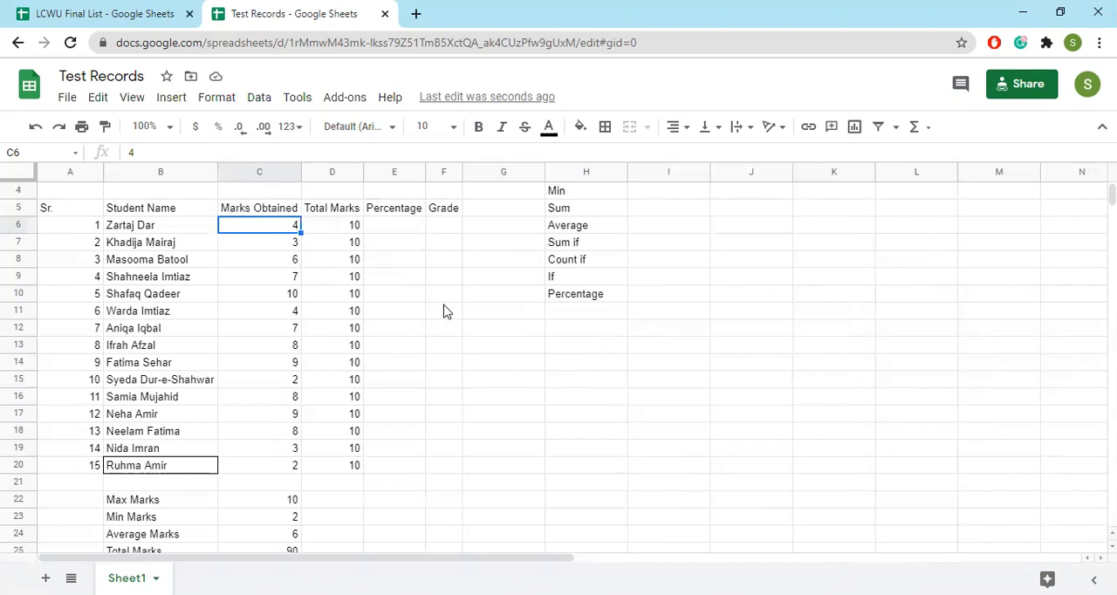
scroll(445, 314, down, 1)
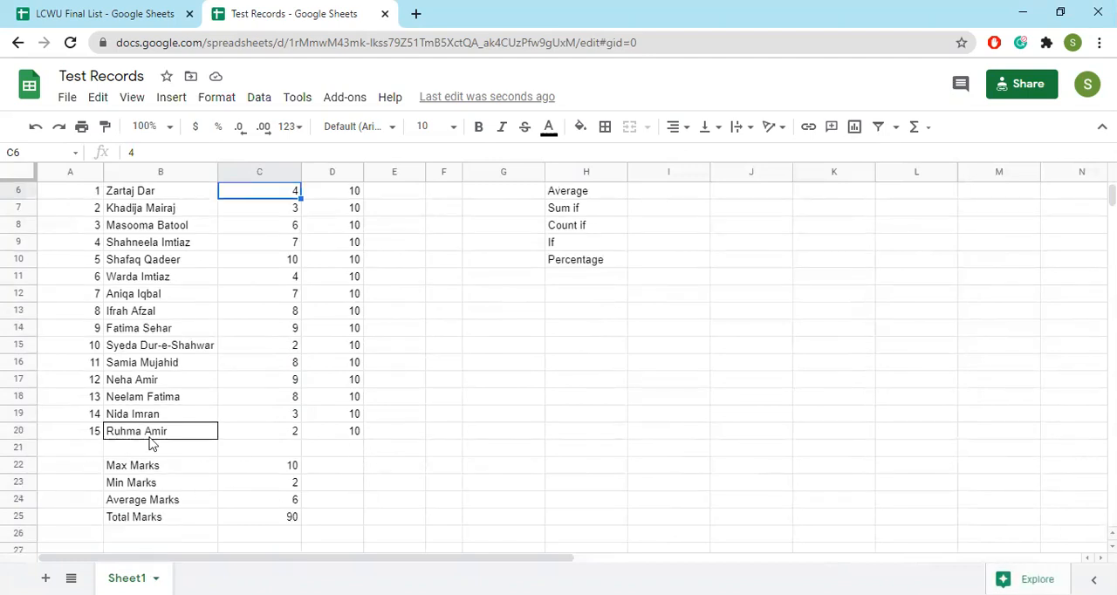
text(6)
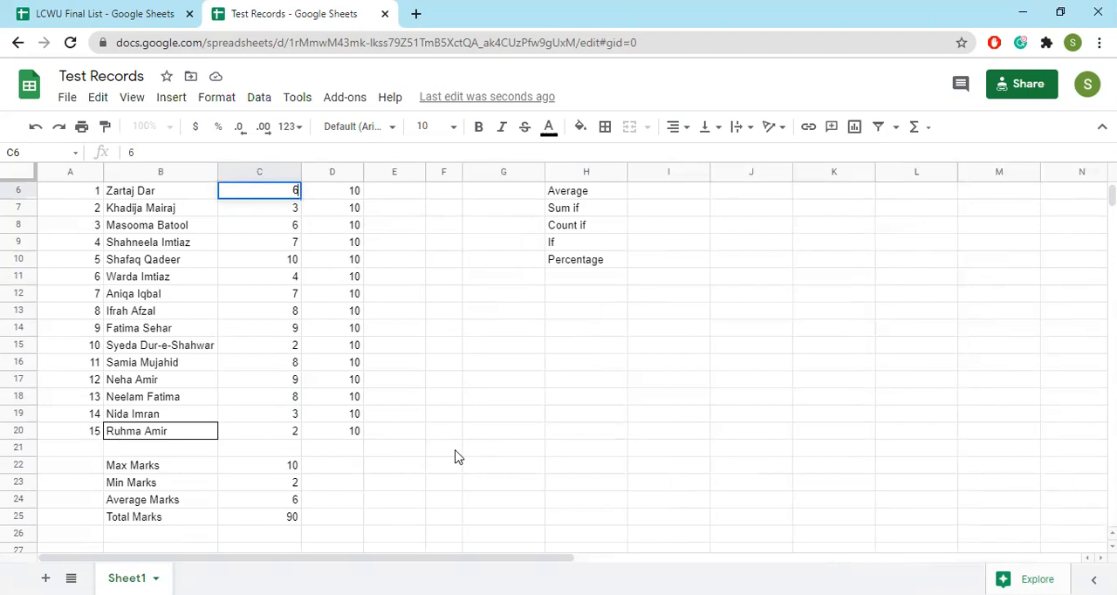
key(Return)
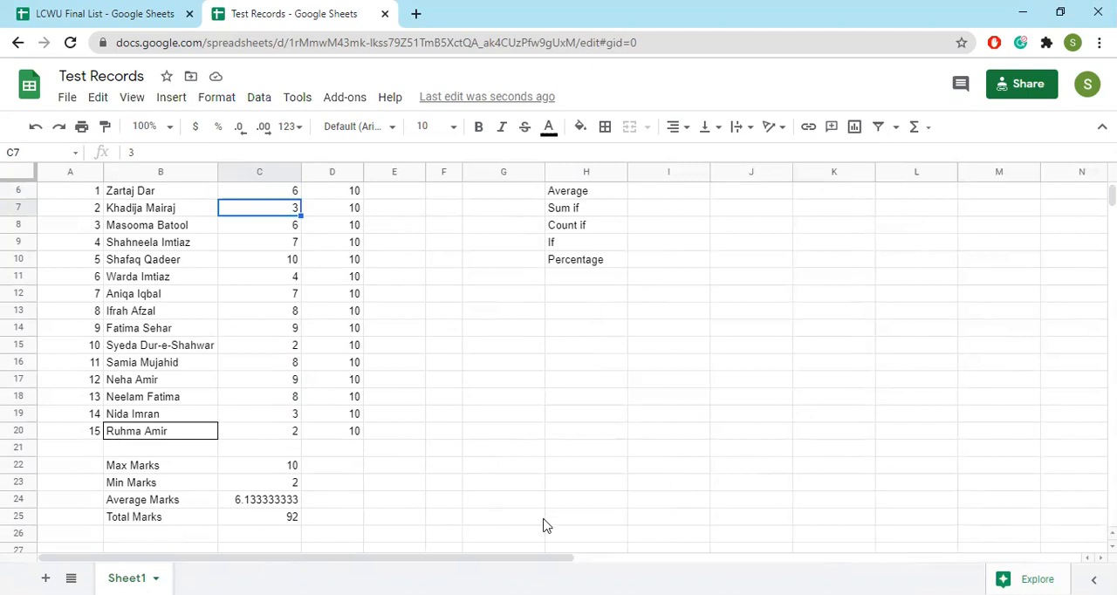
key(ctrl+z)
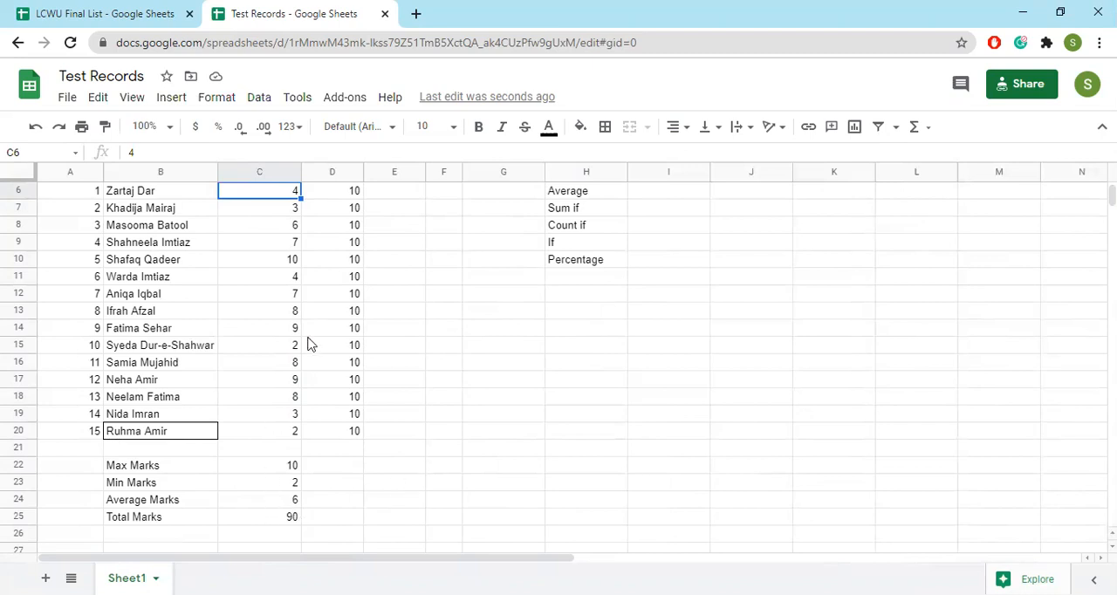
Enter the formula =C6/D6 in E6 under Percentage and accept the suggested autofill for E7:E20
scroll(313, 404, down, 2)
scroll(282, 454, up, 4)
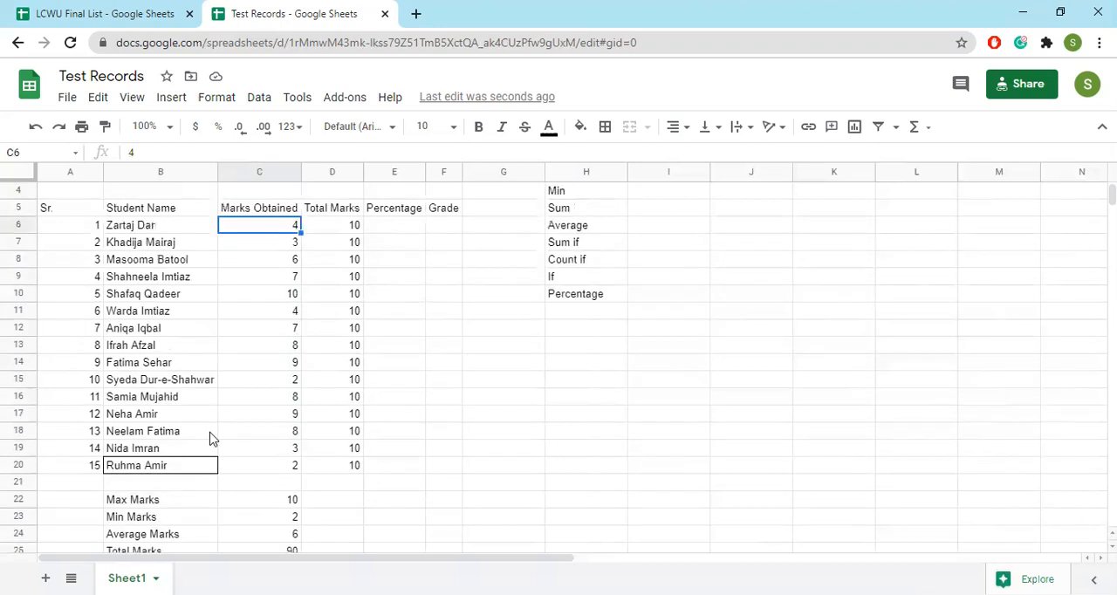
scroll(395, 288, up, 1)
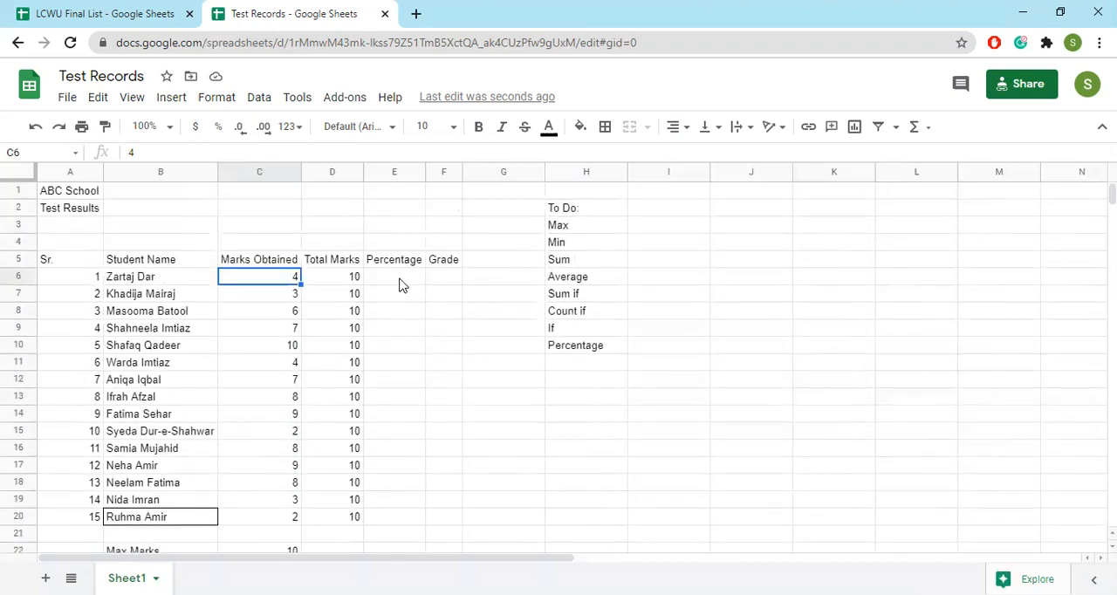
click(400, 279)
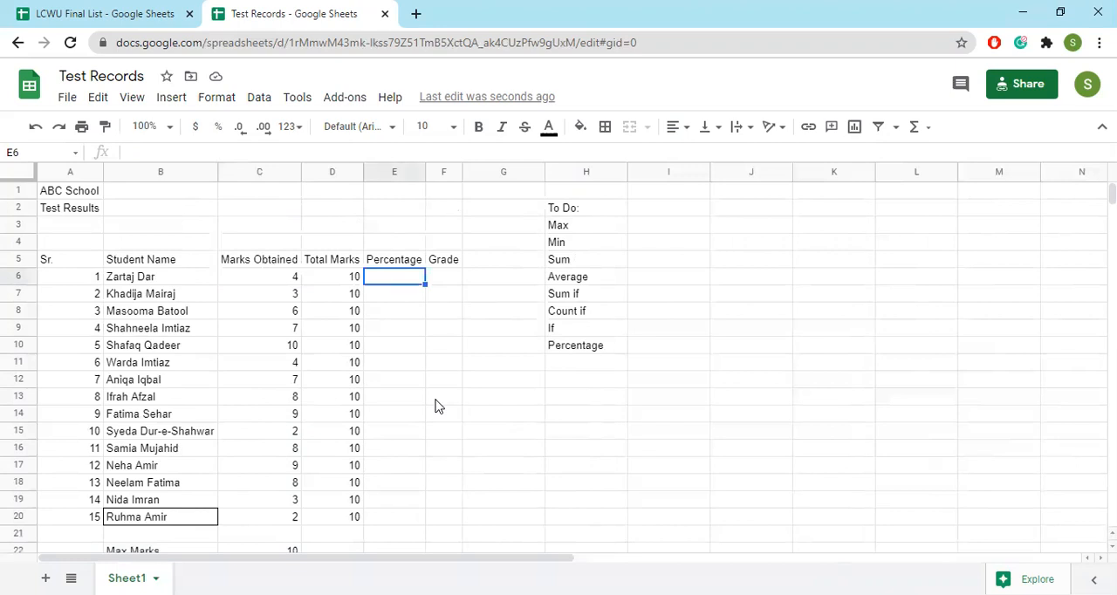
text(=)
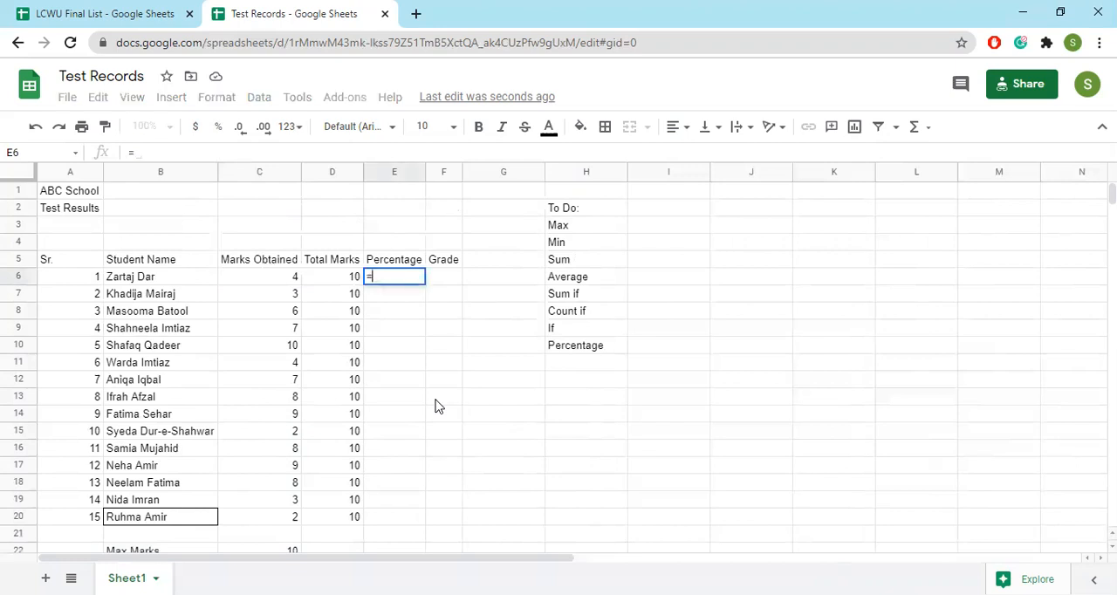
click(273, 279)
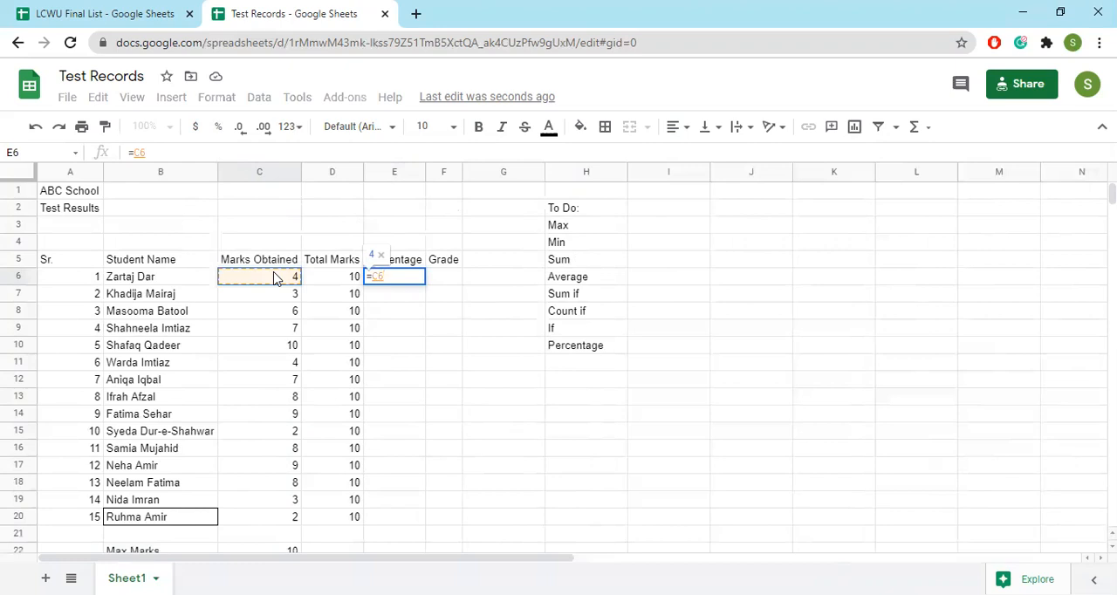
text(/)
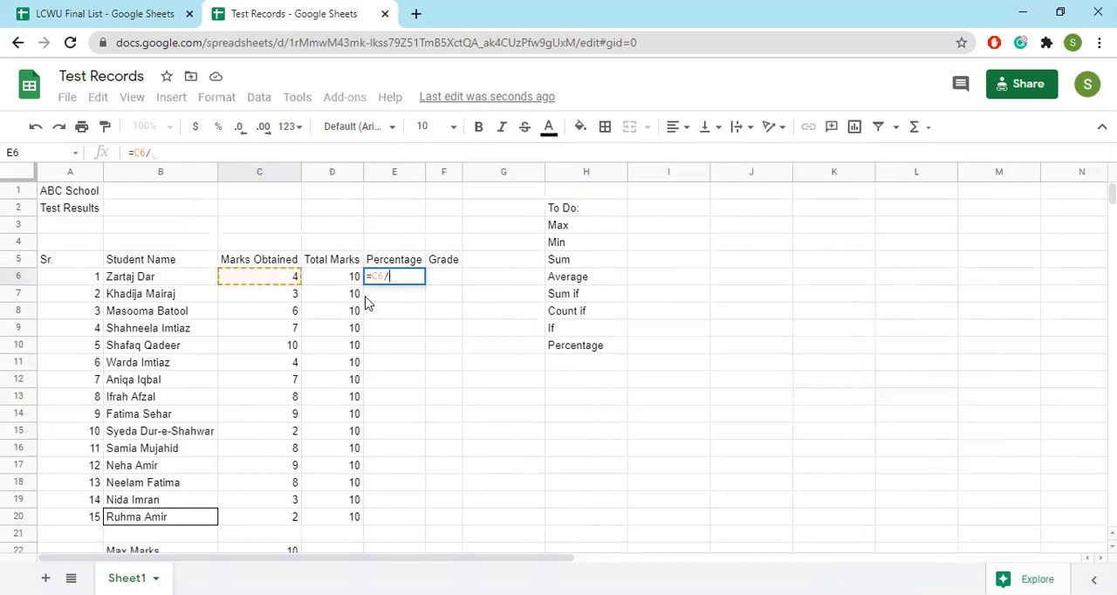
click(332, 279)
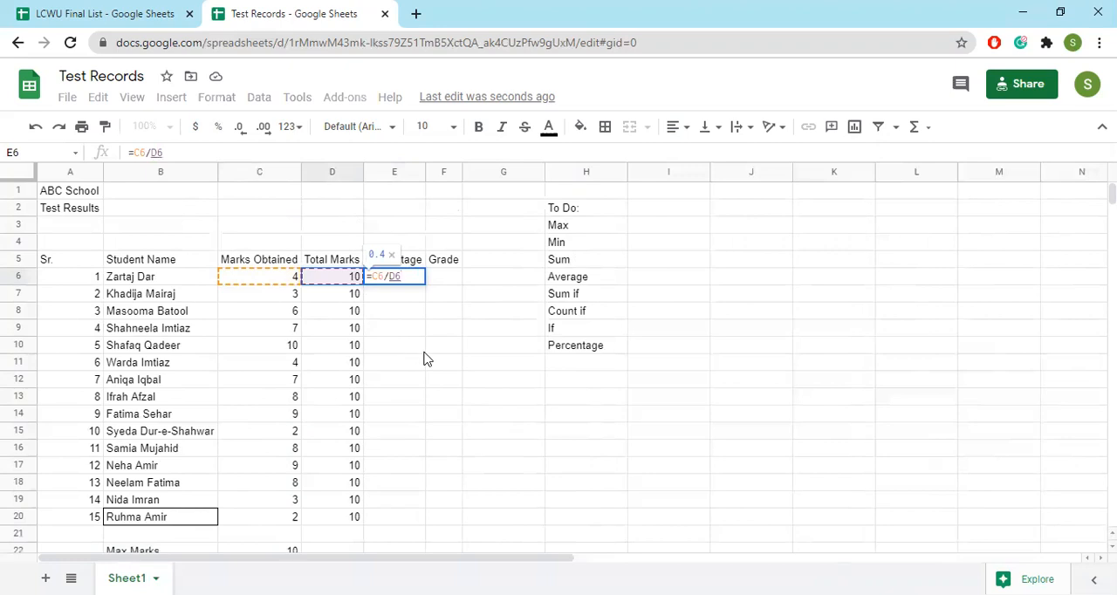
key(Return)
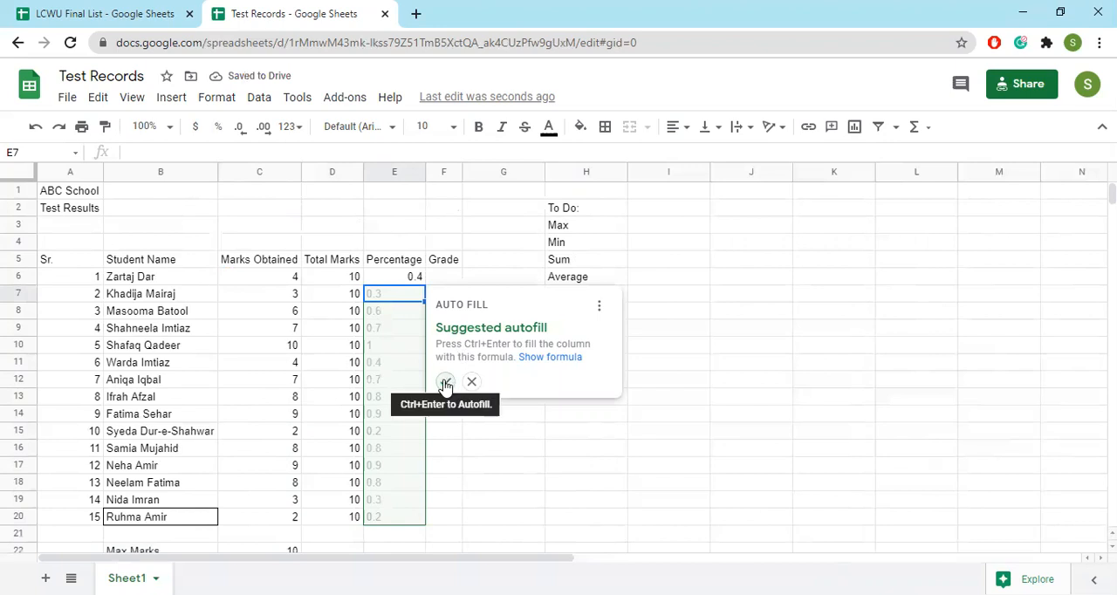
click(445, 384)
Format the Percentage values in E6:E20 as percent with no decimal places
click(413, 278)
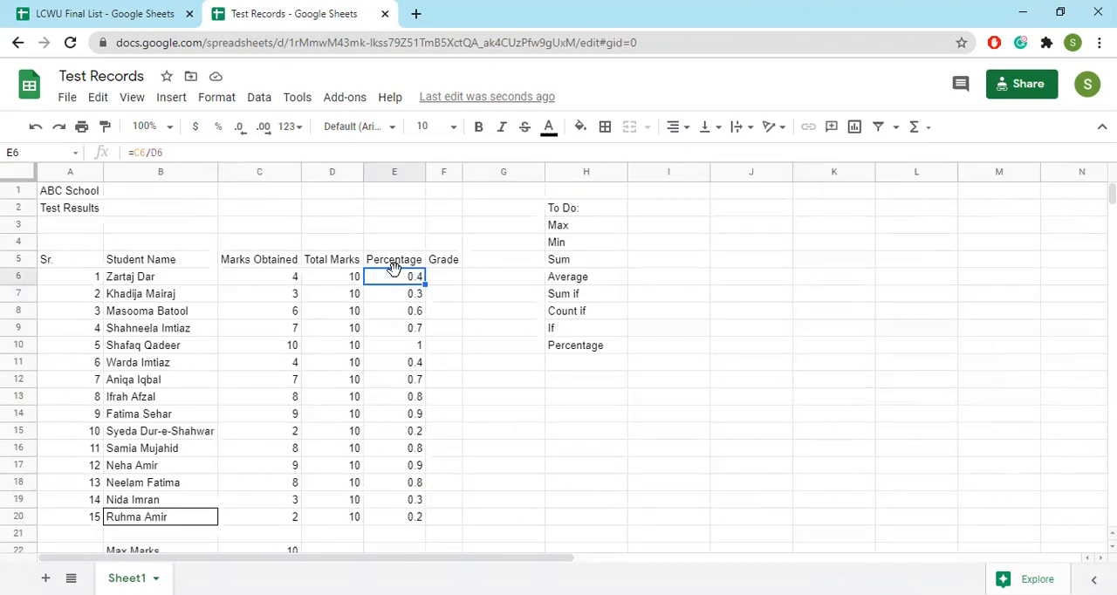
drag(390, 279, 399, 518)
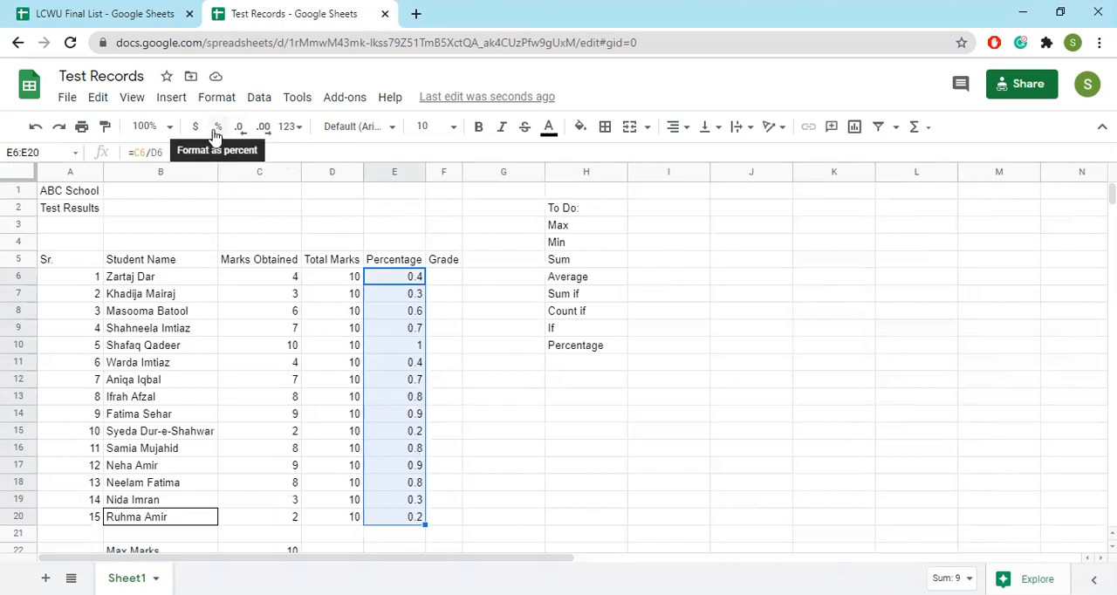
click(217, 131)
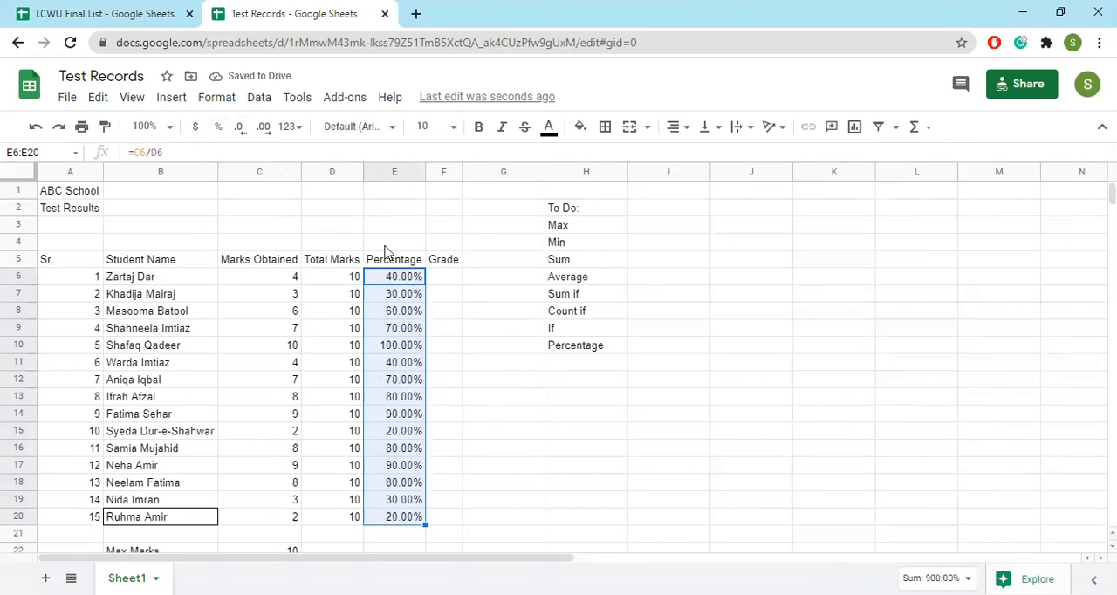
click(244, 134)
click(247, 135)
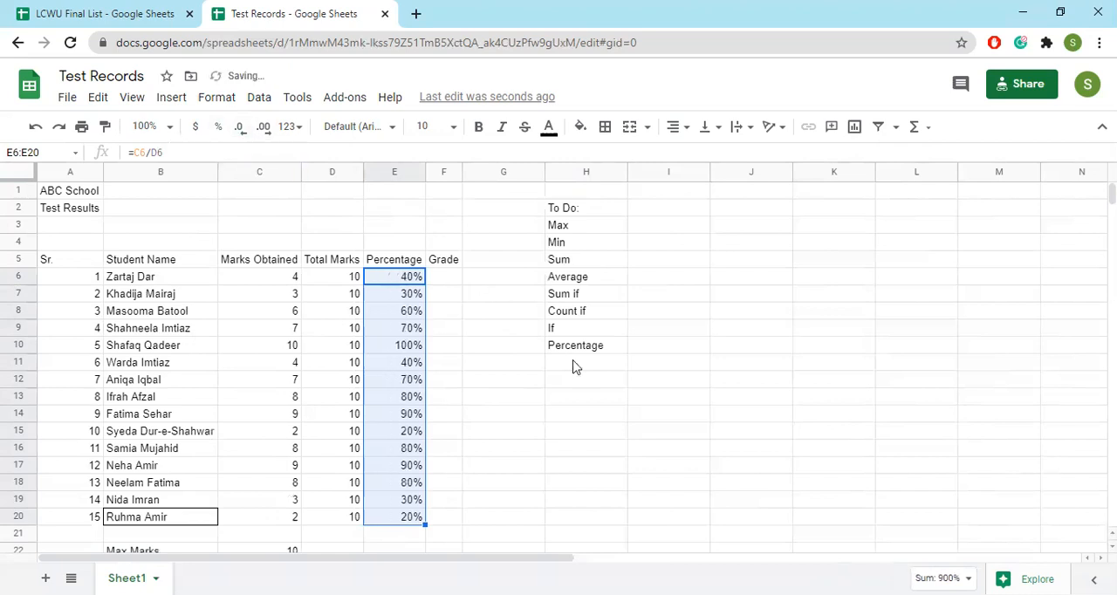
Fill the completed To Do items Max, Min, Sum and Average in H3:H6 and Percentage in H10 with green
click(450, 278)
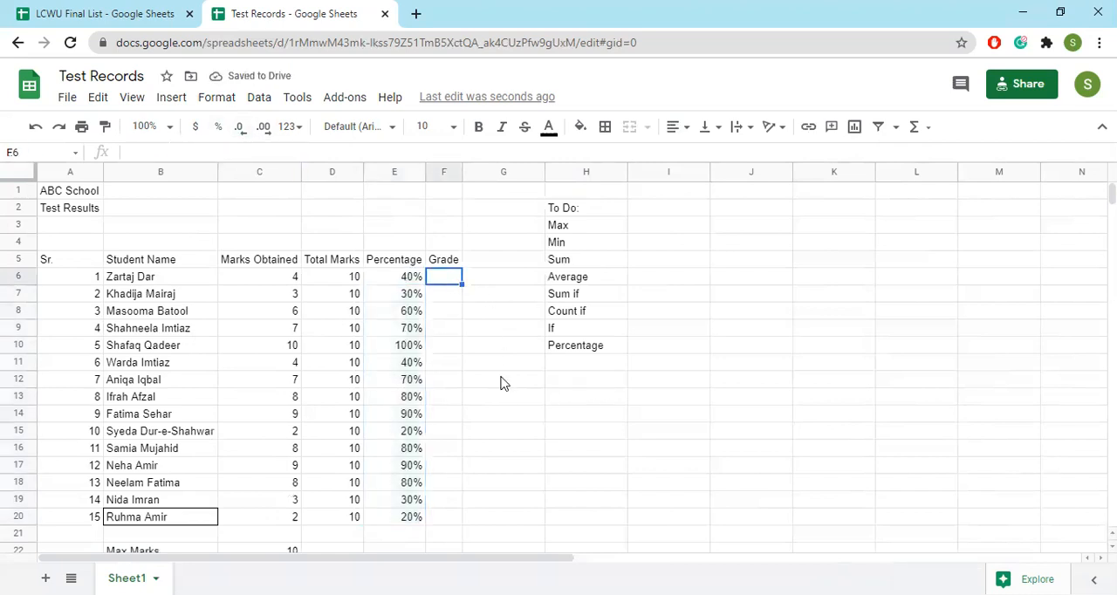
click(576, 226)
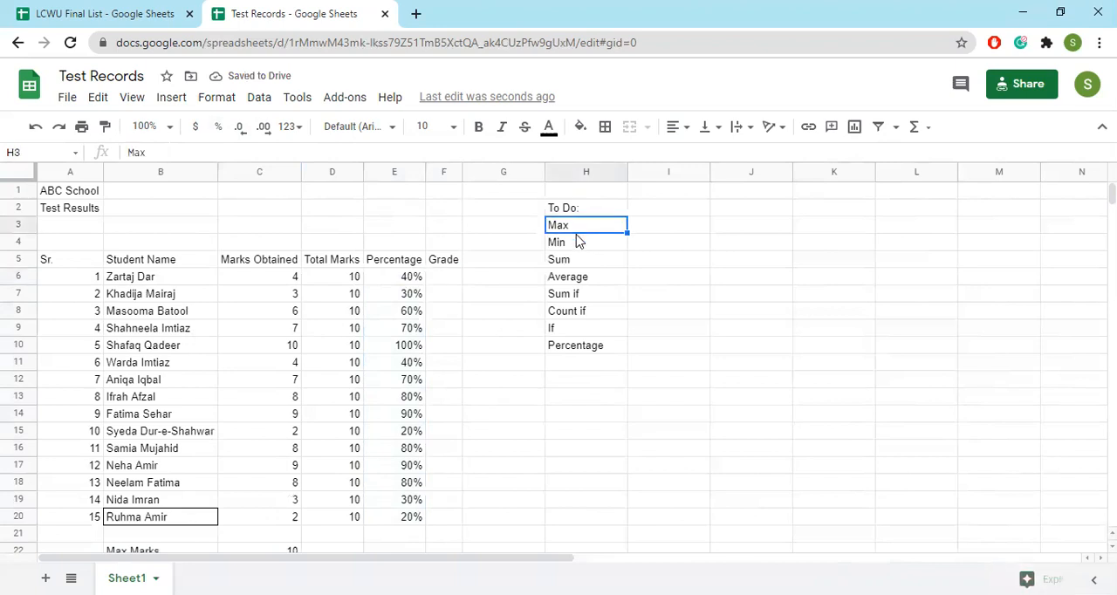
click(576, 245)
click(573, 260)
click(576, 277)
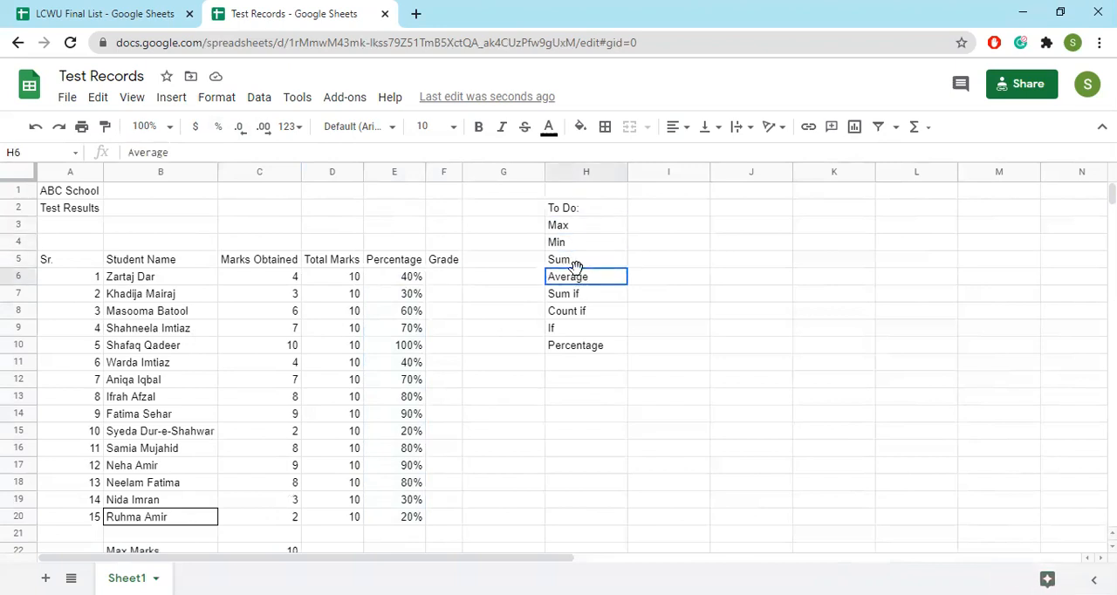
click(583, 349)
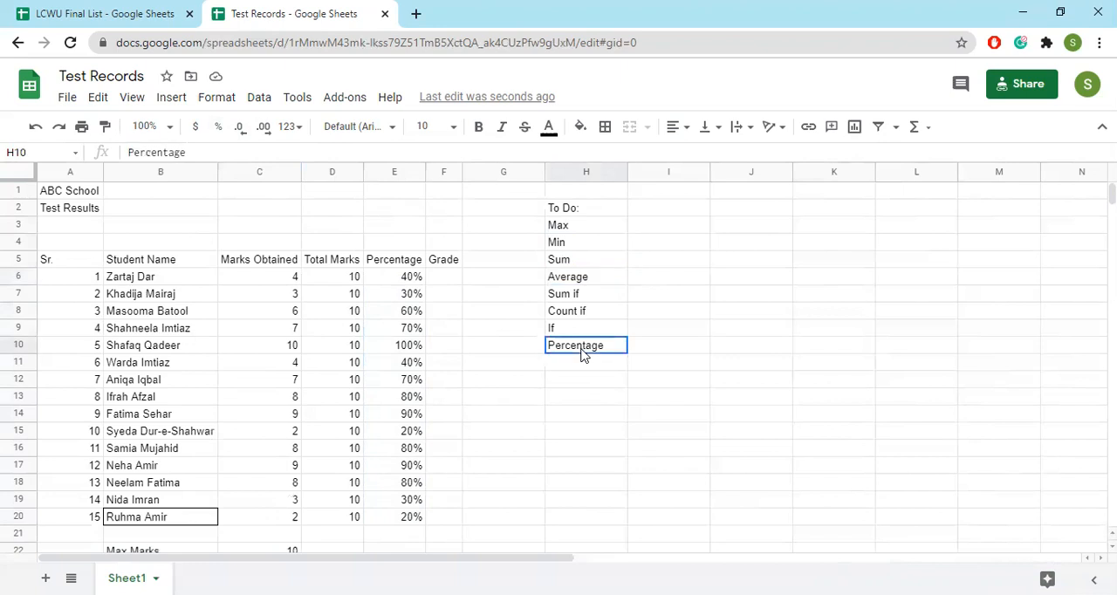
drag(580, 227, 581, 279)
click(582, 129)
click(659, 203)
click(568, 349)
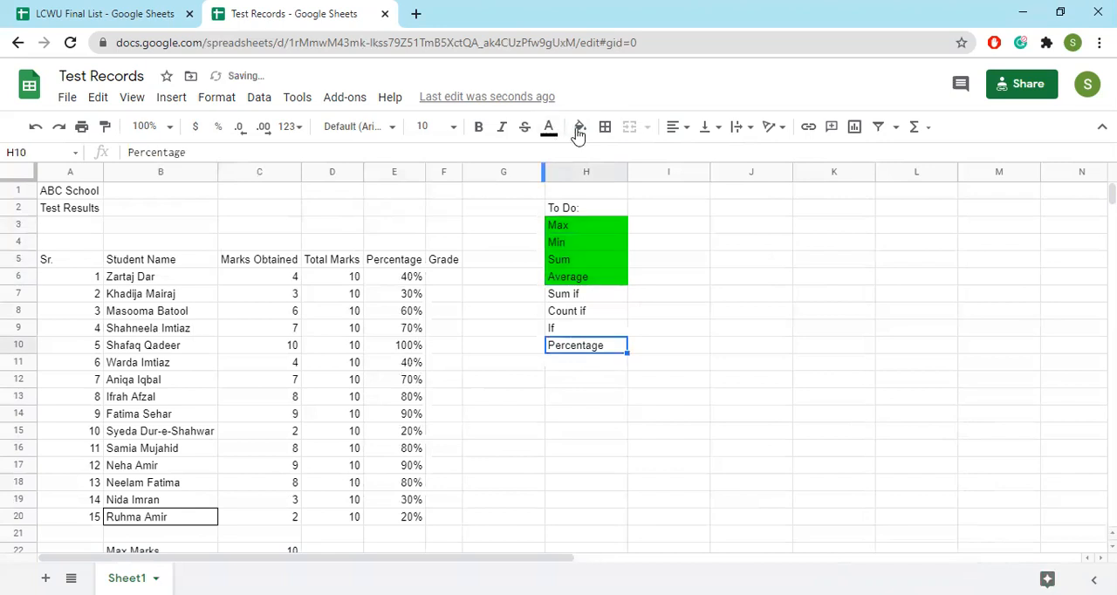
click(580, 128)
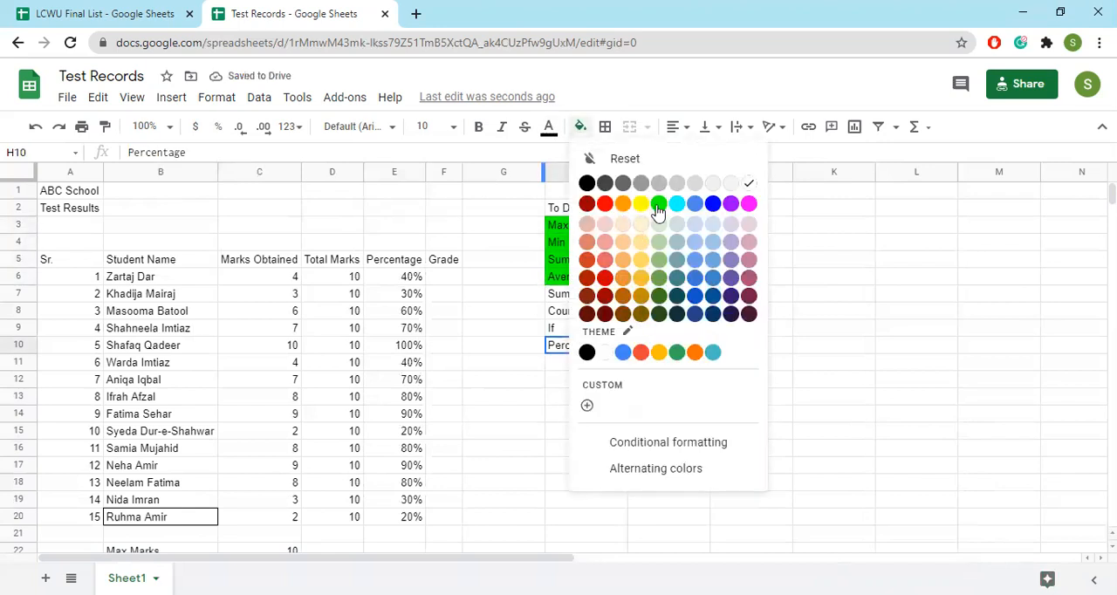
click(659, 204)
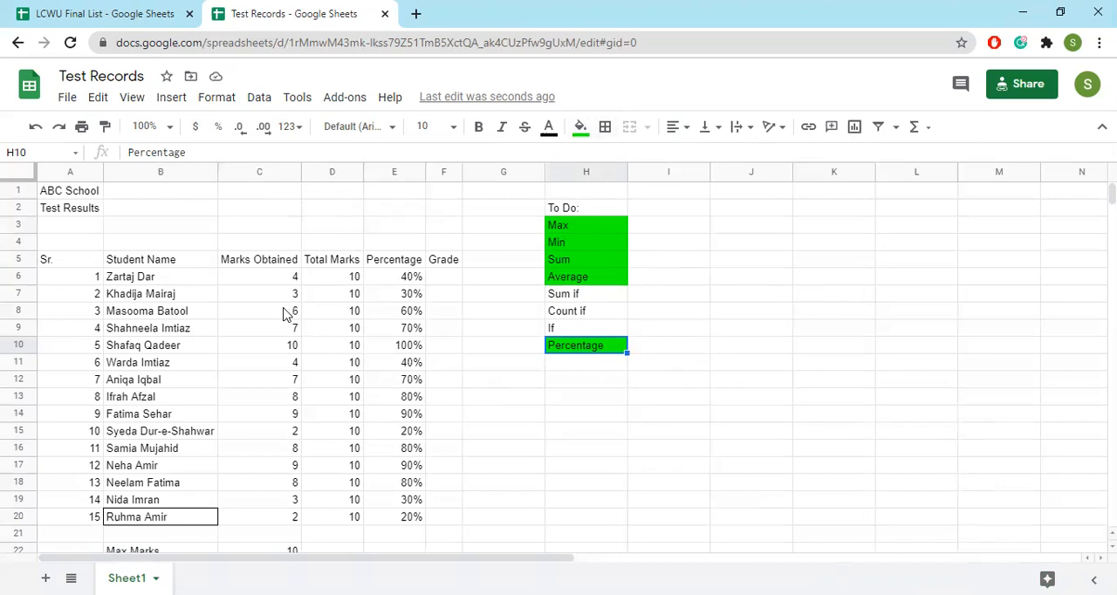
Merge A1:F1 for the ABC School title and A2:F2 for the Test Results title
drag(65, 192, 429, 195)
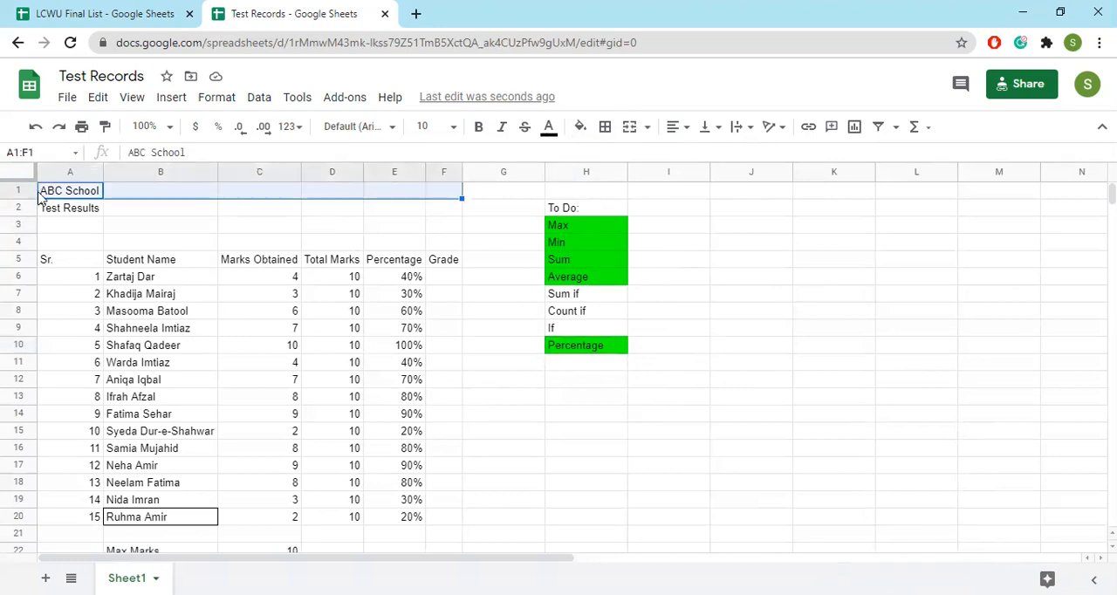
click(629, 127)
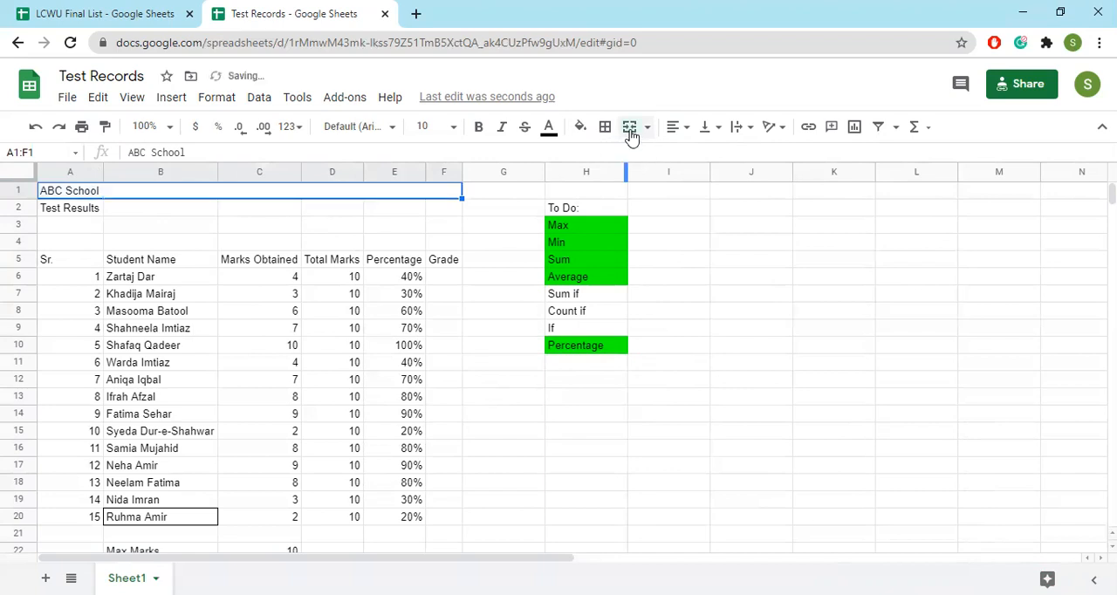
drag(46, 212, 441, 218)
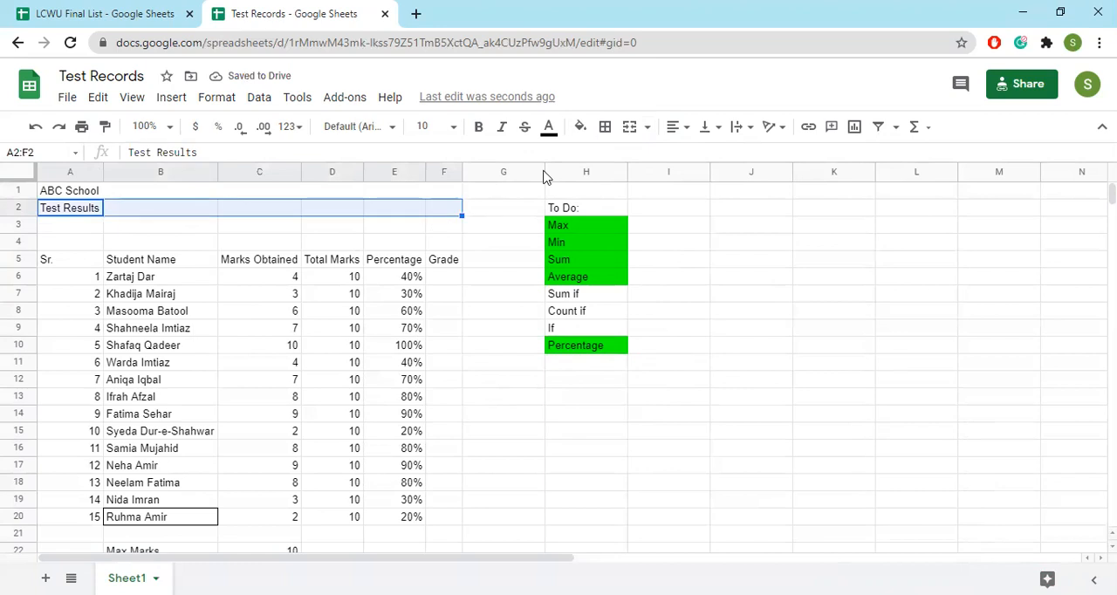
click(630, 128)
Center the two merged title rows in A1:F2, set their font size to 14 and make them bold
shift+click(110, 189)
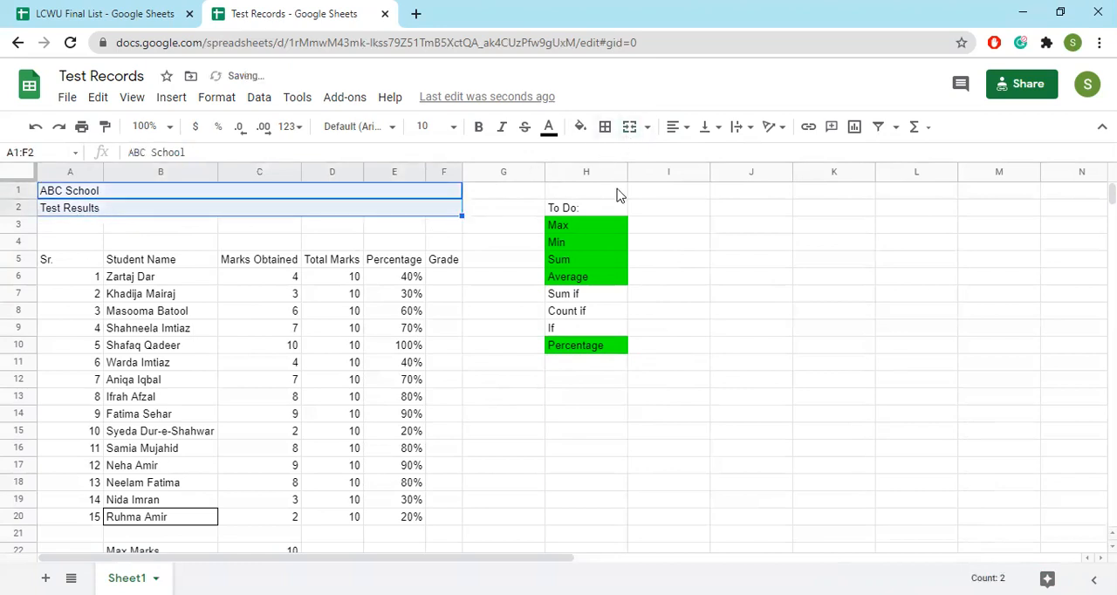
click(675, 128)
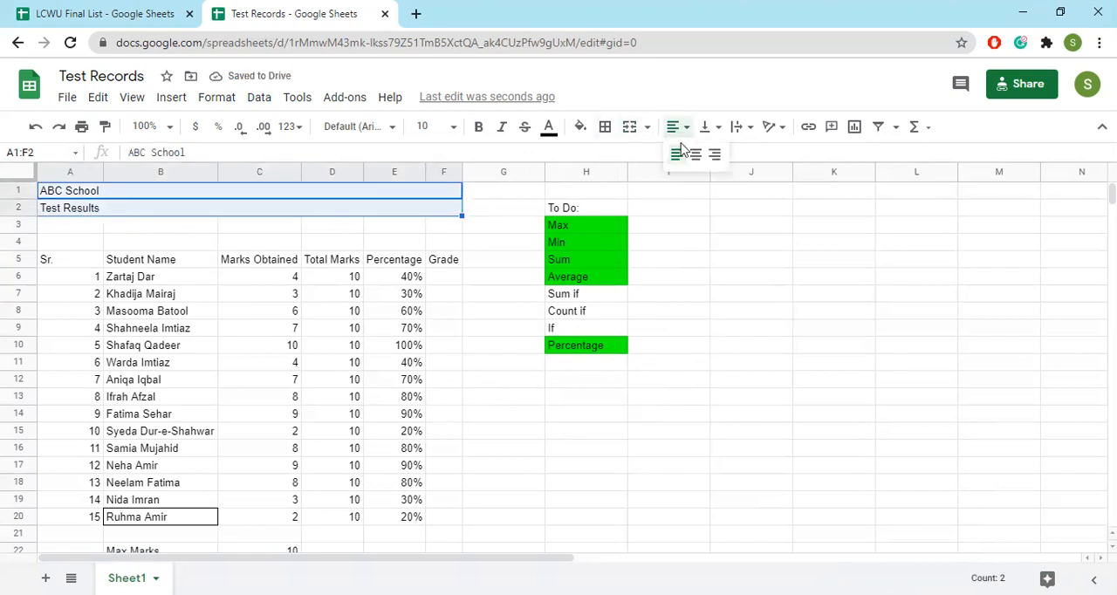
click(696, 154)
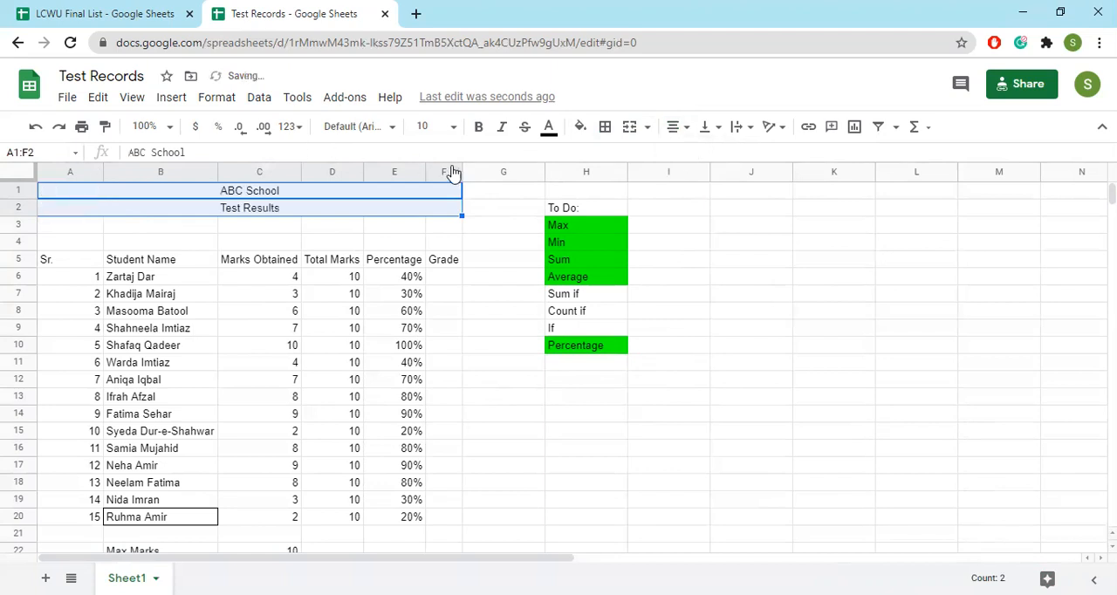
click(451, 131)
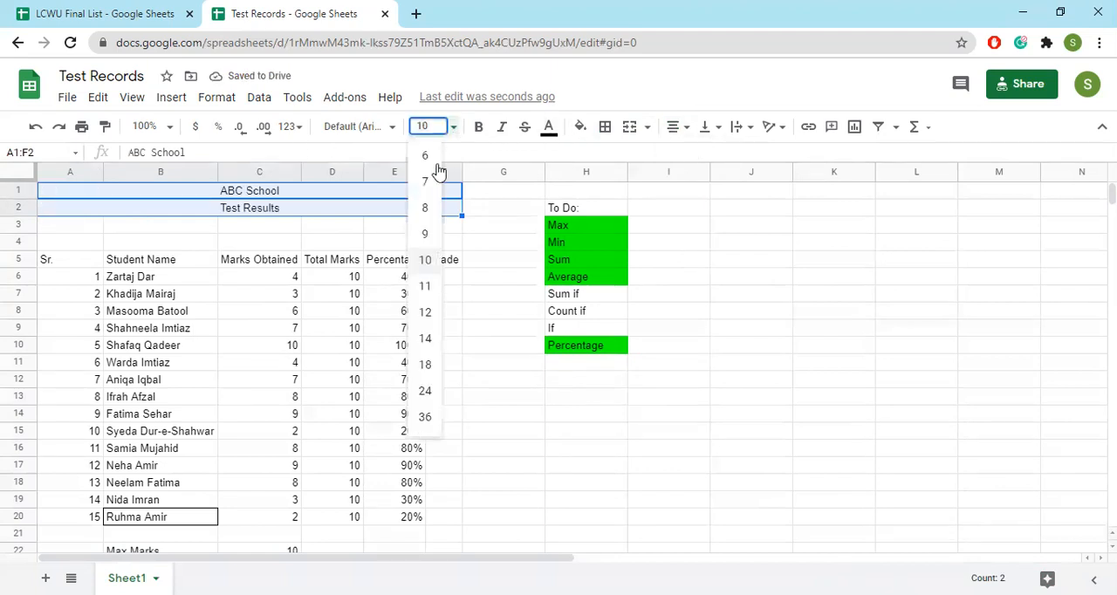
click(426, 340)
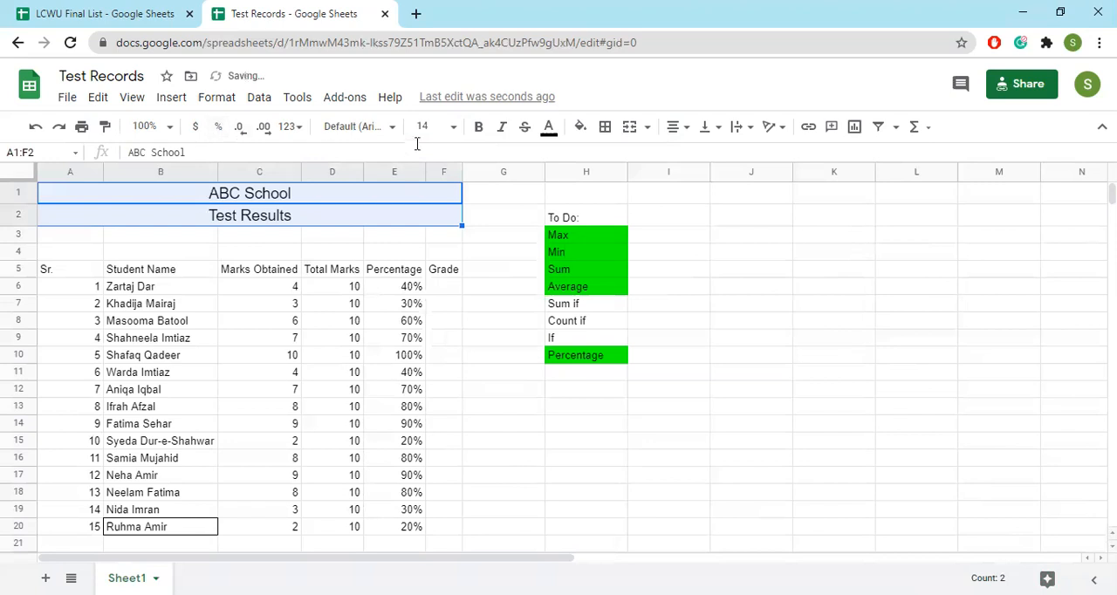
click(479, 129)
click(126, 240)
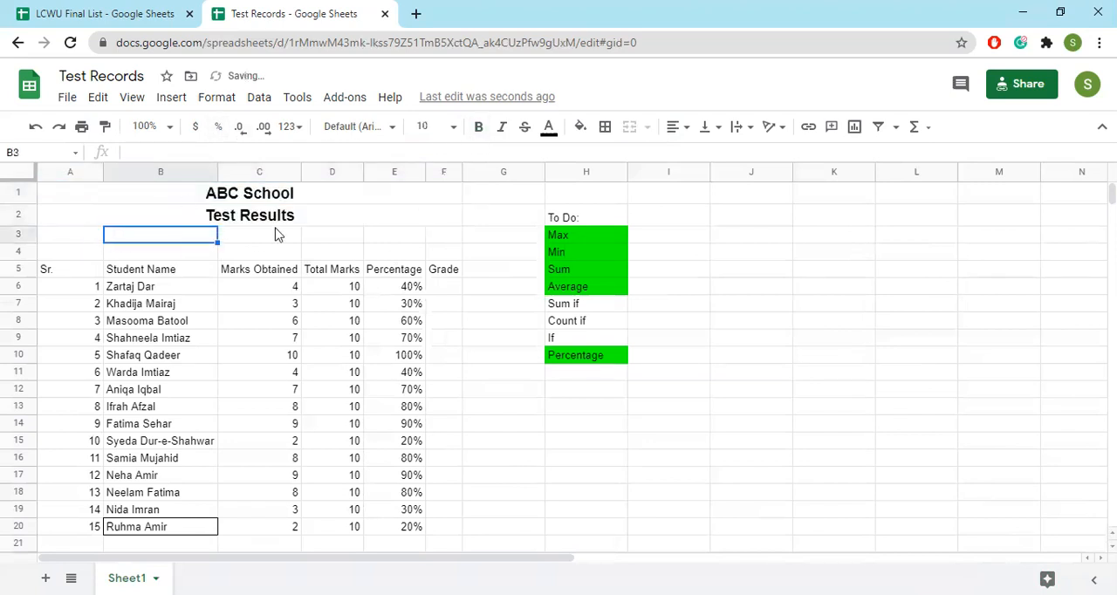
Make the table's column headings in A5:F5 bold
click(47, 267)
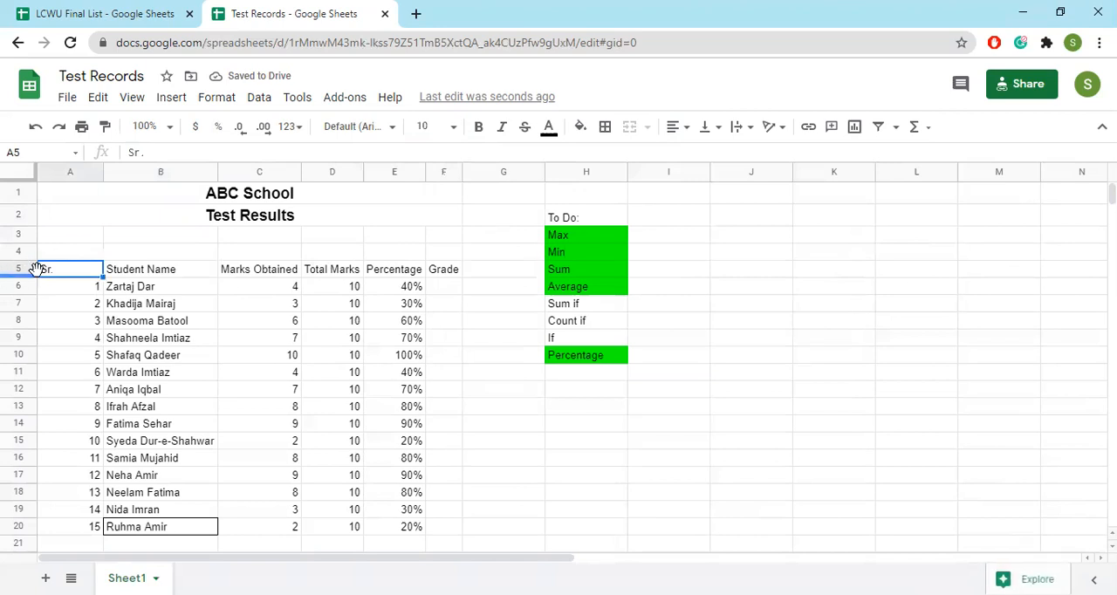
shift+click(411, 276)
drag(429, 276, 437, 276)
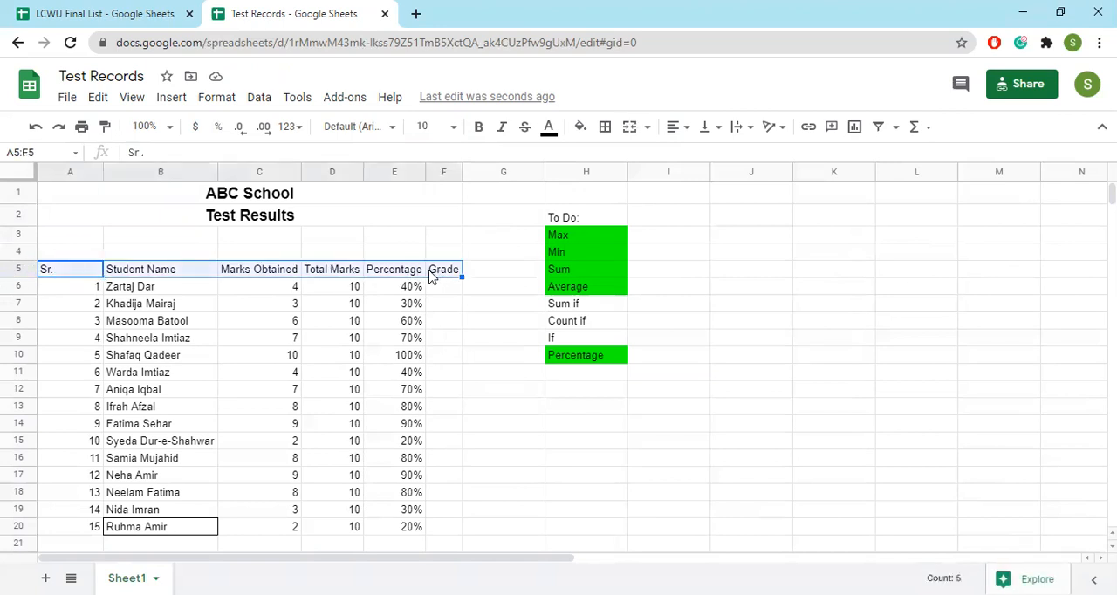
key(ctrl+b)
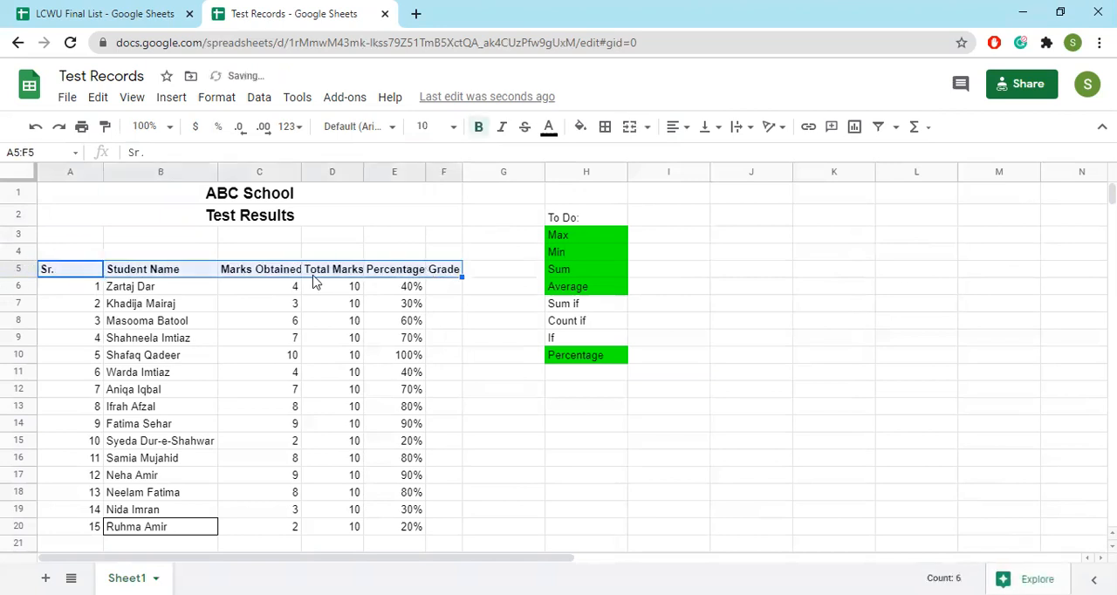
Narrow column A to just fit the Sr. heading and the serial numbers
double_click(103, 176)
scroll(110, 279, down, 5)
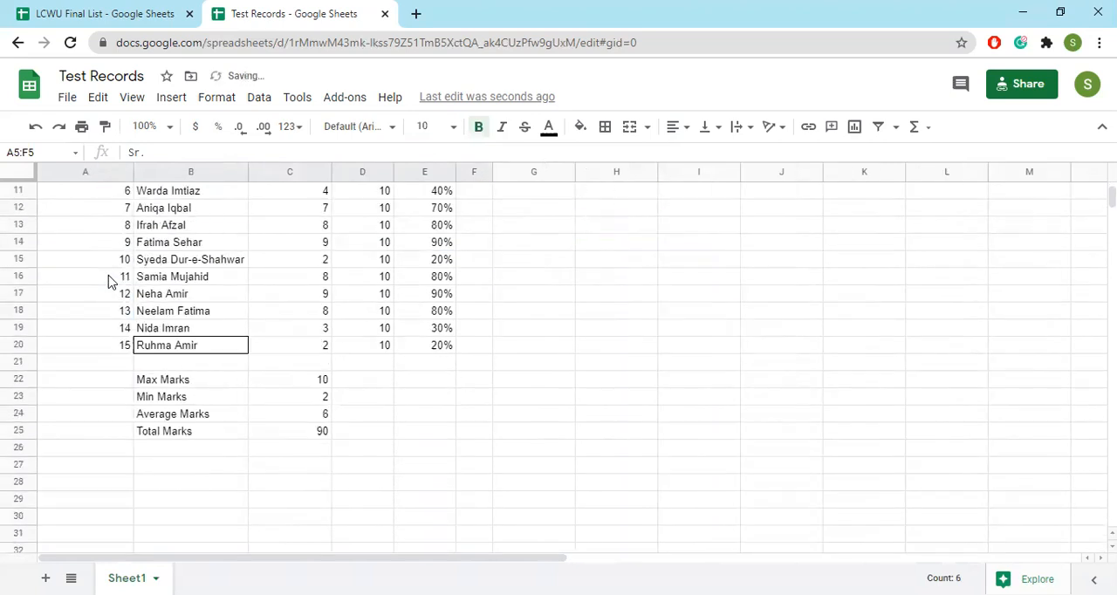
scroll(107, 301, down, 5)
scroll(101, 301, up, 8)
click(122, 217)
drag(130, 171, 63, 176)
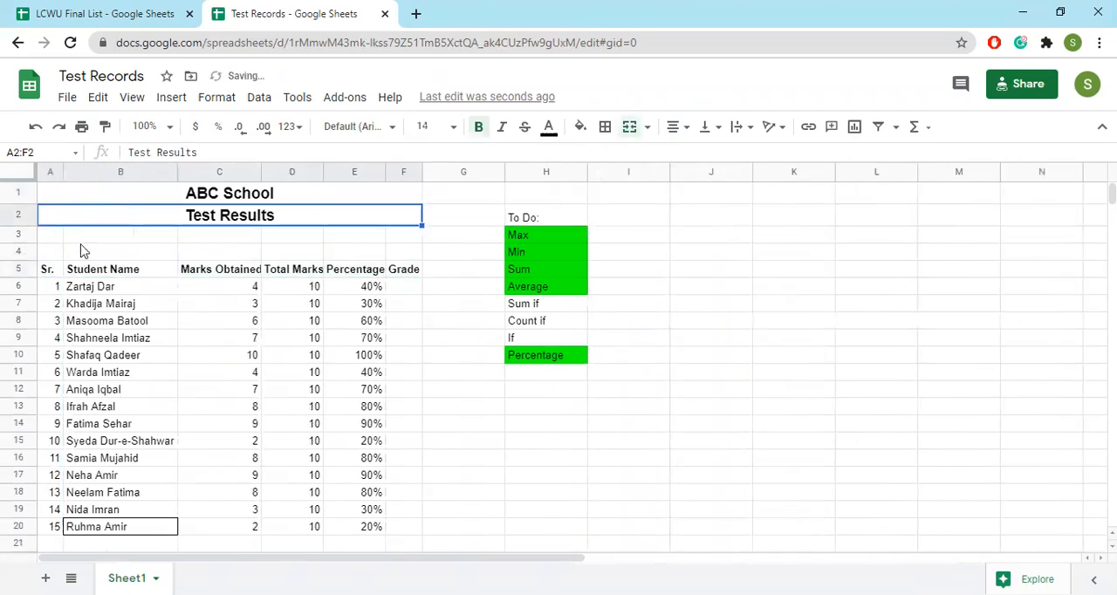
Apply all borders to the results table in A1:F20
scroll(83, 316, down, 1)
scroll(83, 315, up, 1)
drag(72, 196, 237, 316)
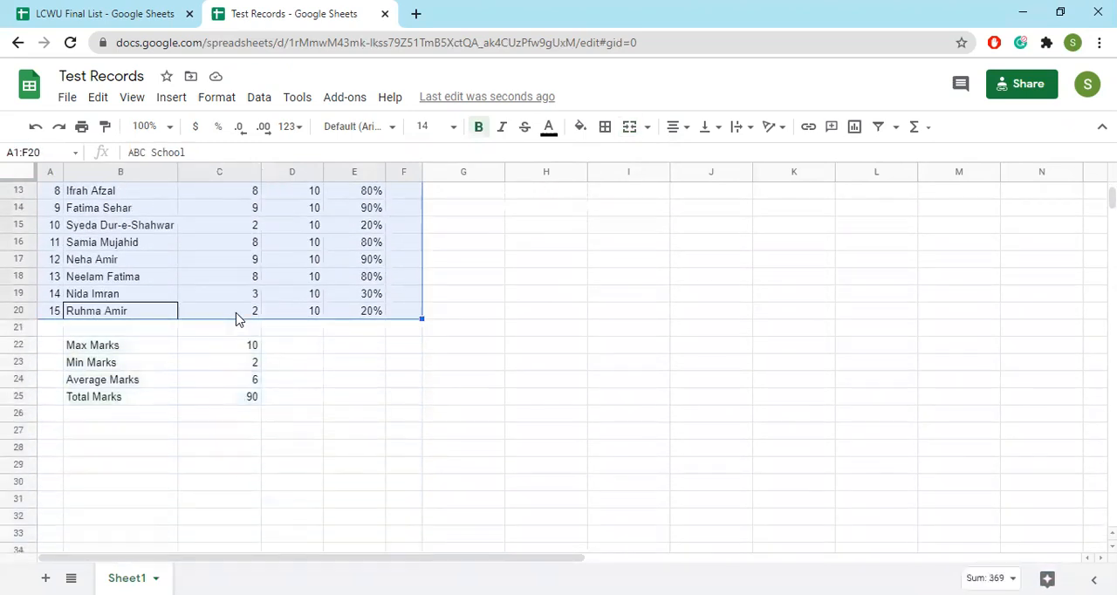
click(605, 127)
click(611, 159)
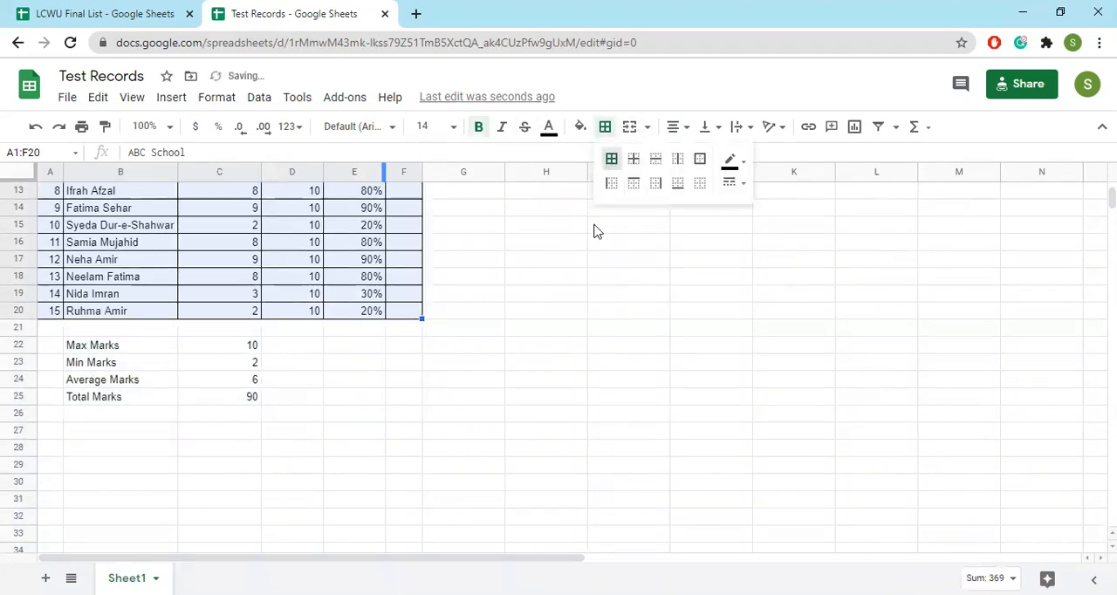
click(367, 347)
scroll(349, 375, up, 5)
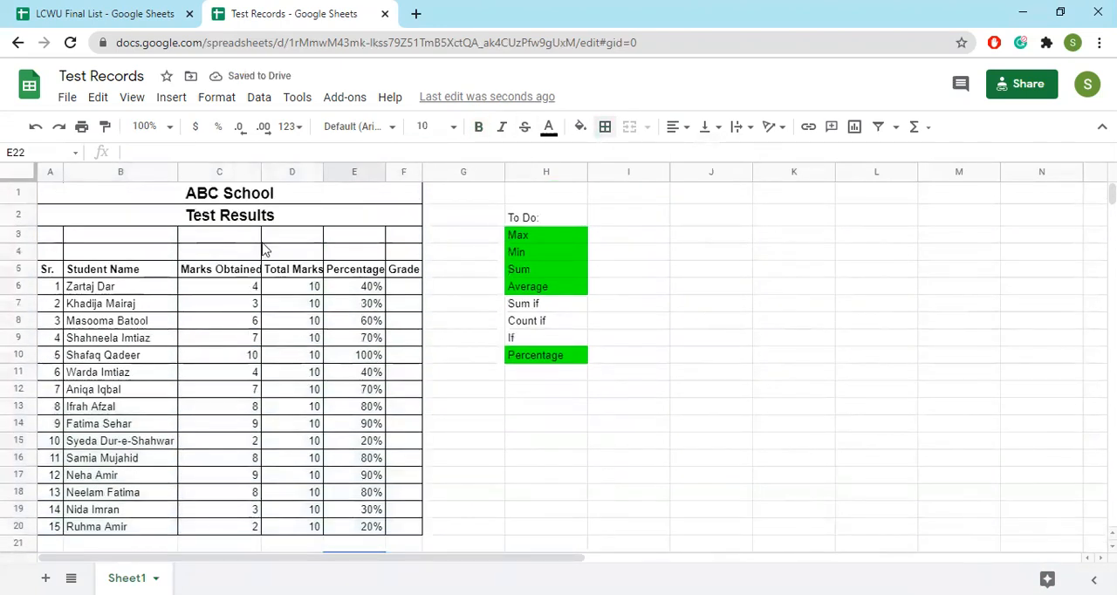
Center the headings and values of the marks, percentage and grade columns in C5:F20
click(232, 281)
drag(231, 274, 399, 528)
click(694, 133)
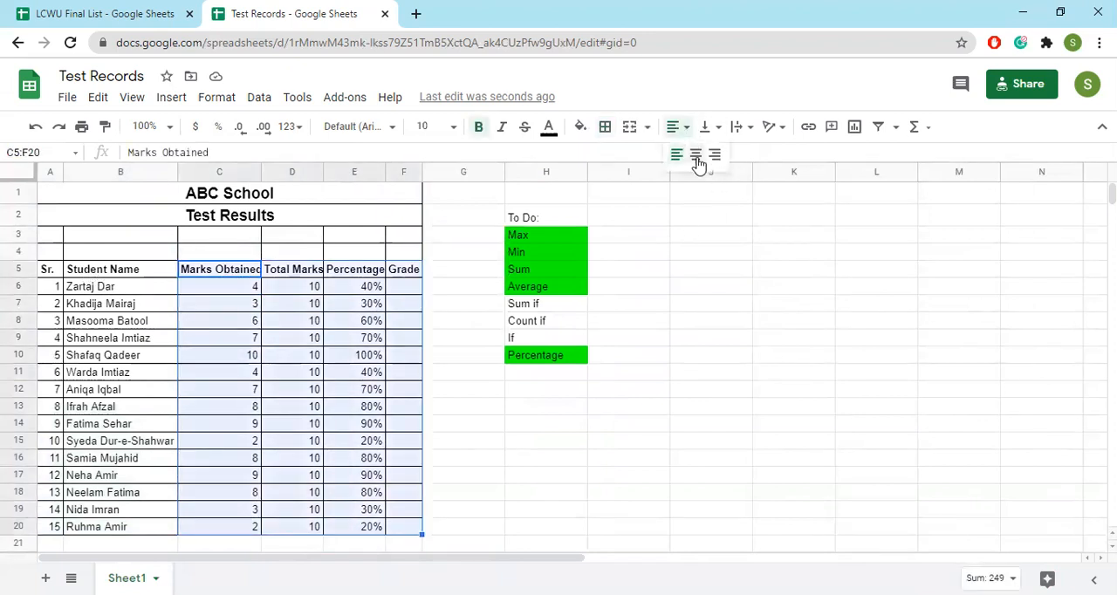
click(700, 157)
click(415, 324)
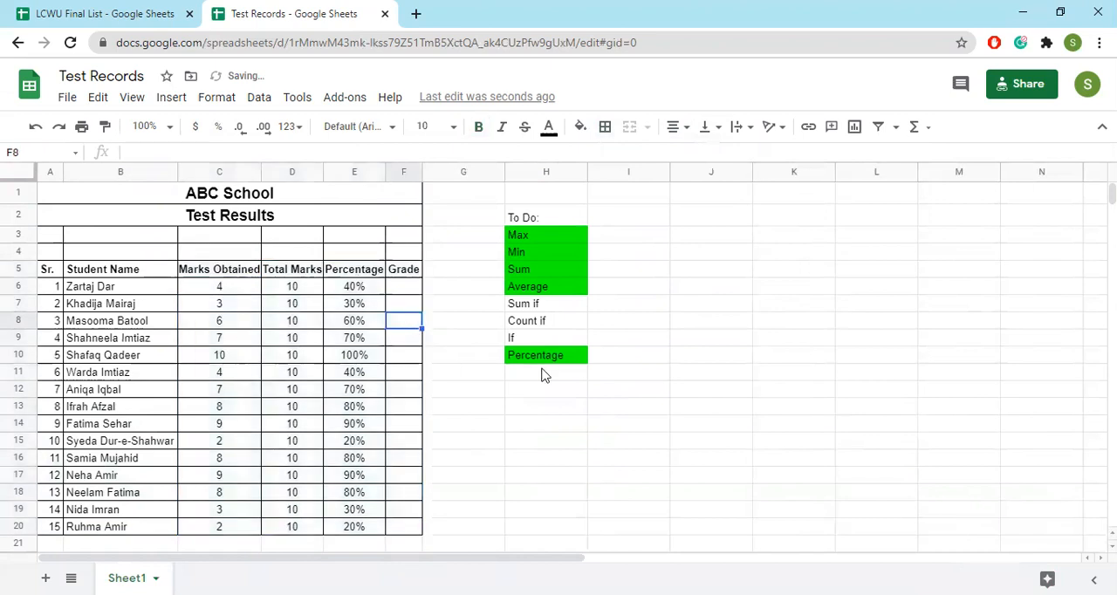
Widen columns C, D, E and F so their bold headings have some room
drag(323, 174, 336, 178)
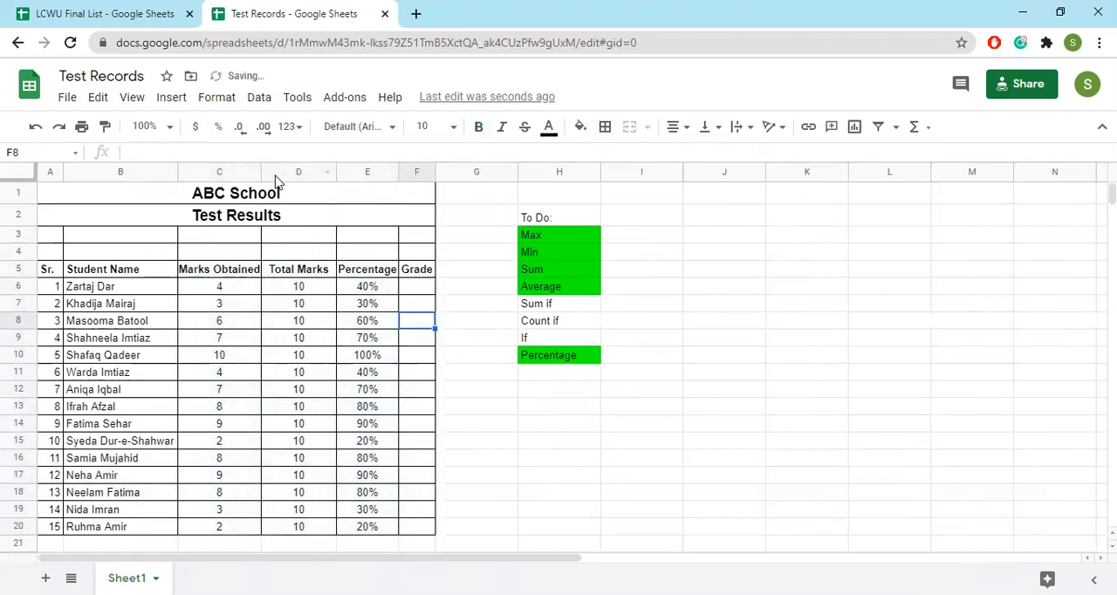
drag(260, 170, 272, 171)
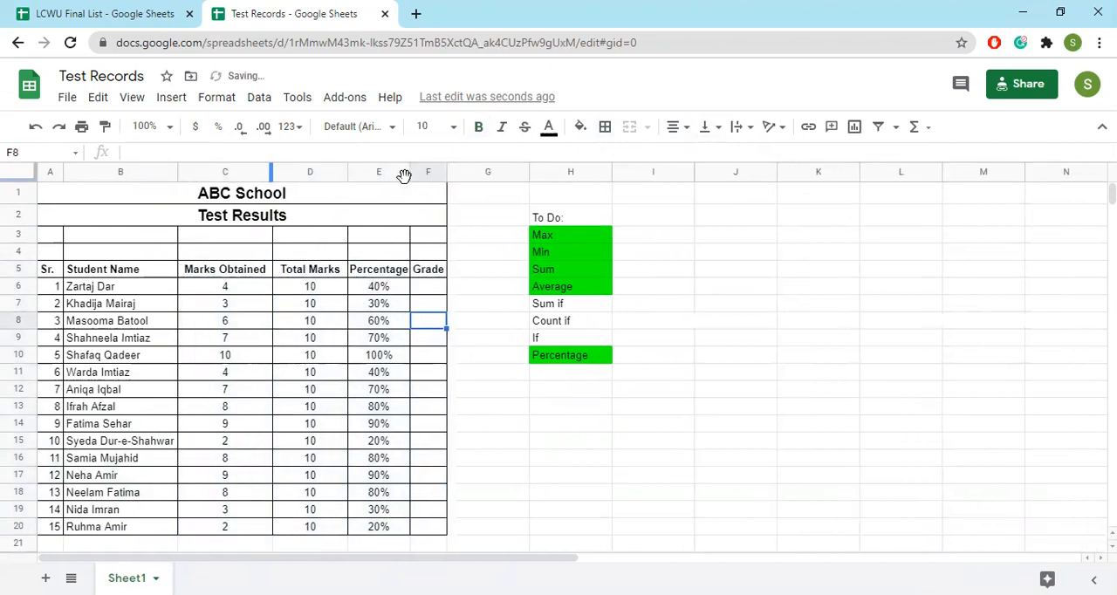
drag(411, 170, 419, 169)
drag(458, 170, 472, 170)
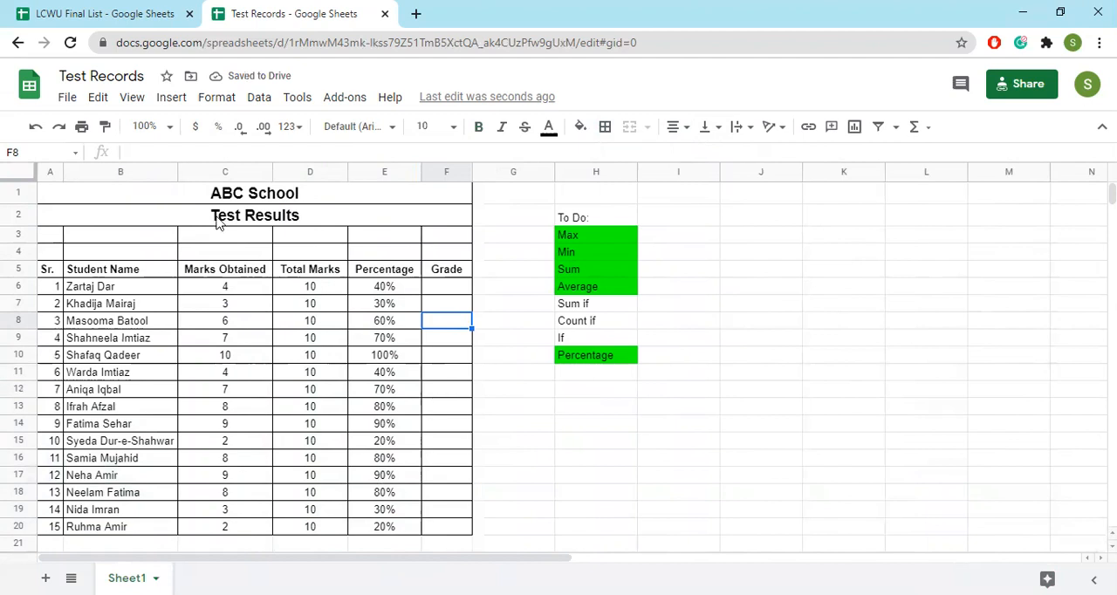
Start an IF formula in Grade cell F6 with the condition E6>50%
click(459, 290)
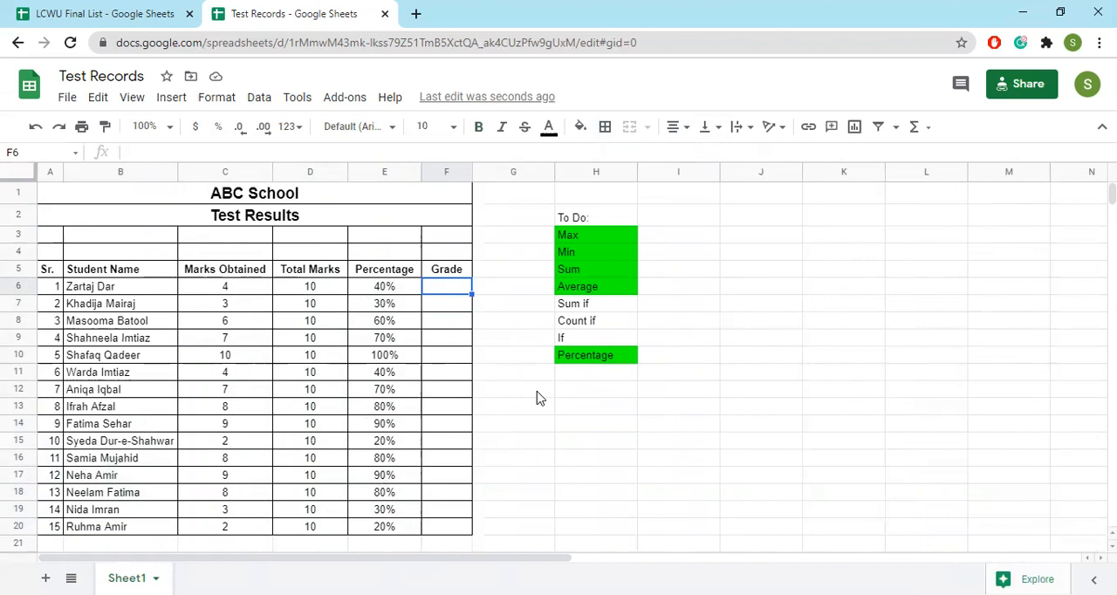
text(=if)
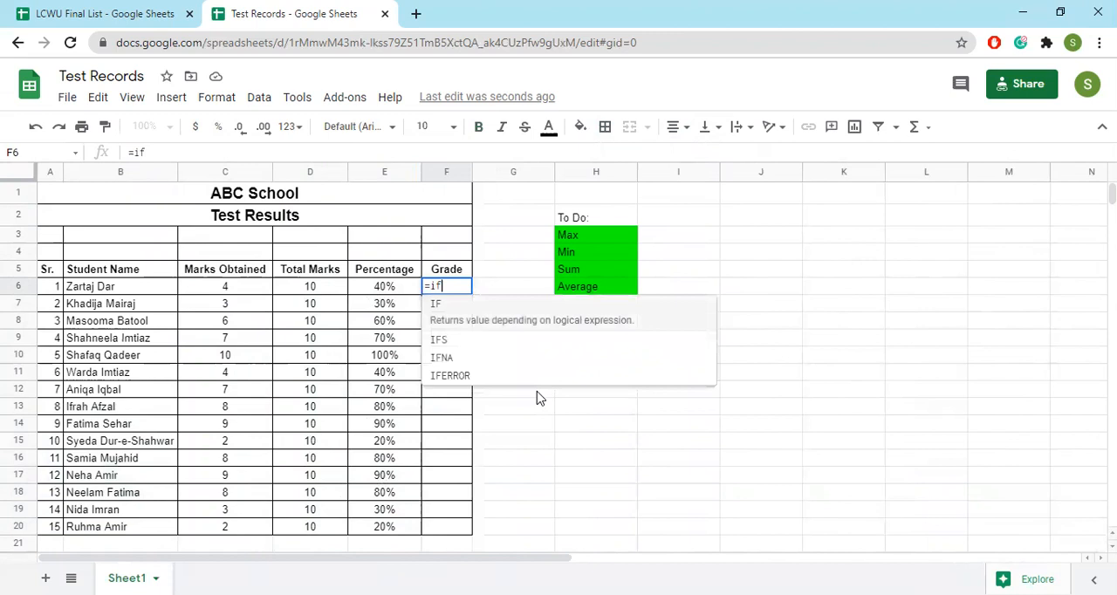
key(Tab)
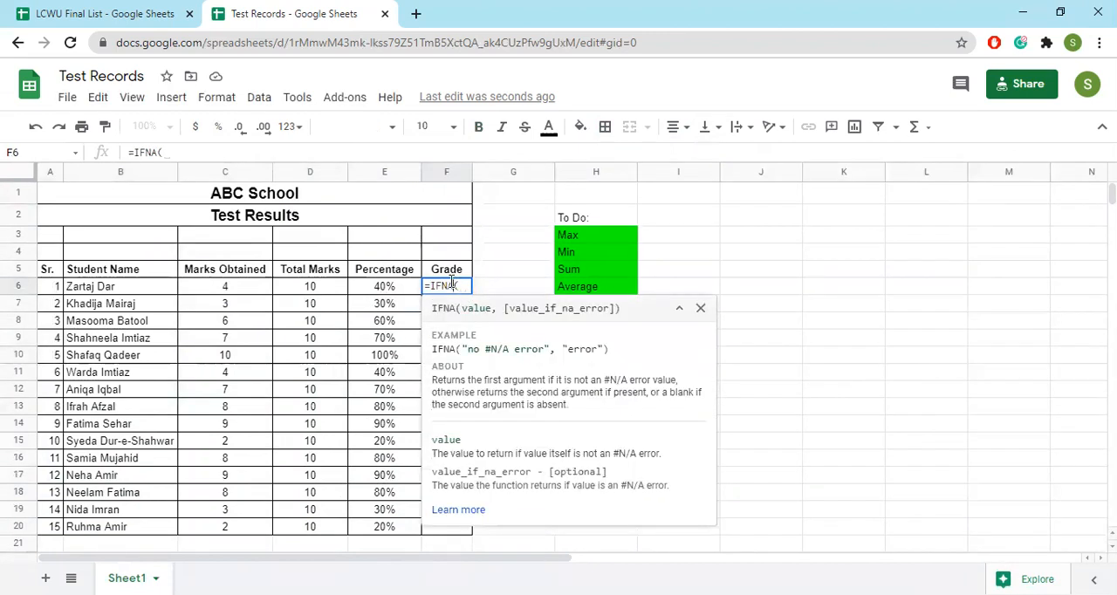
key(BackSpace)
key(BackSpace)
key(BackSpace)
key(Tab)
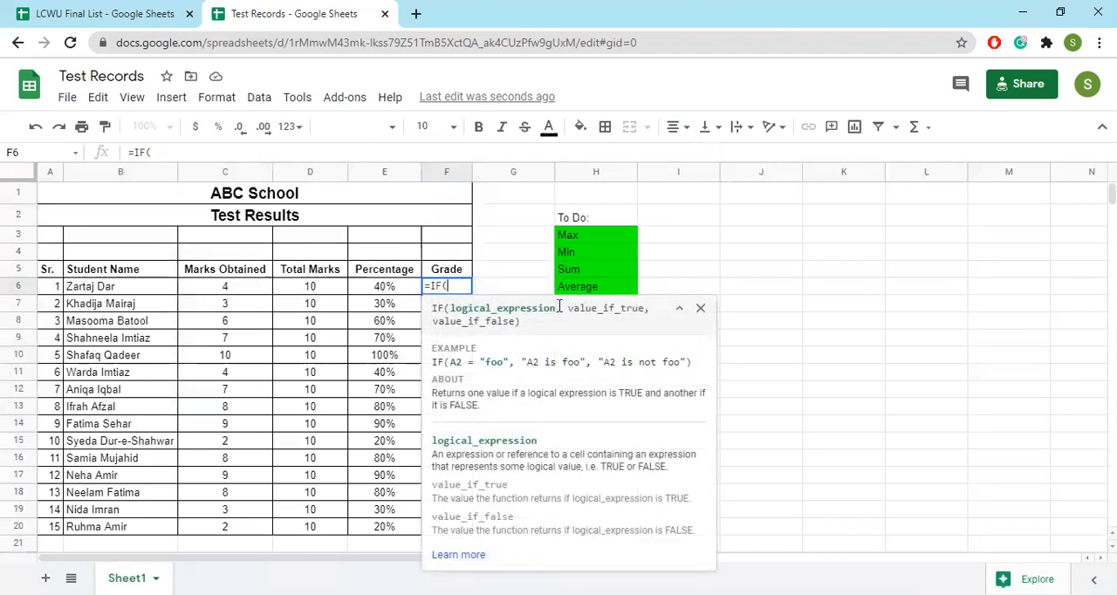
click(390, 290)
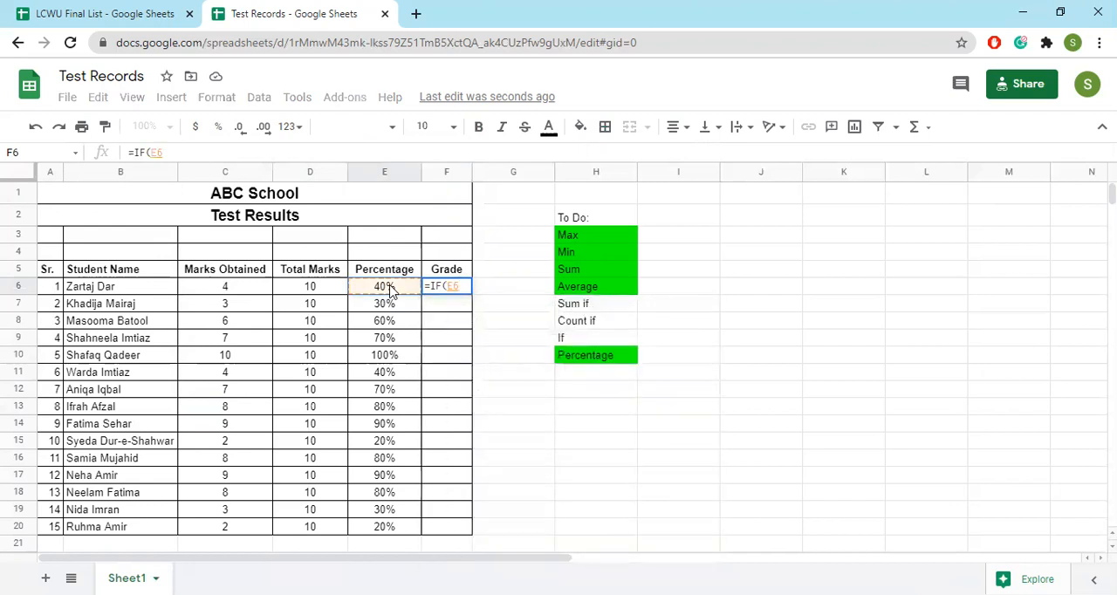
text(>50%)
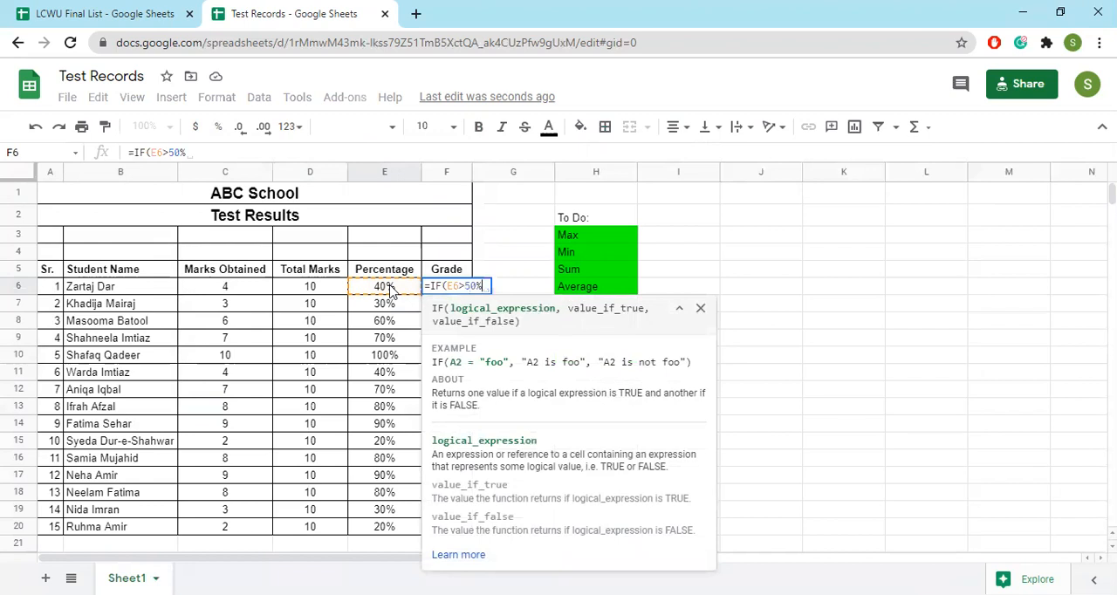
text(,)
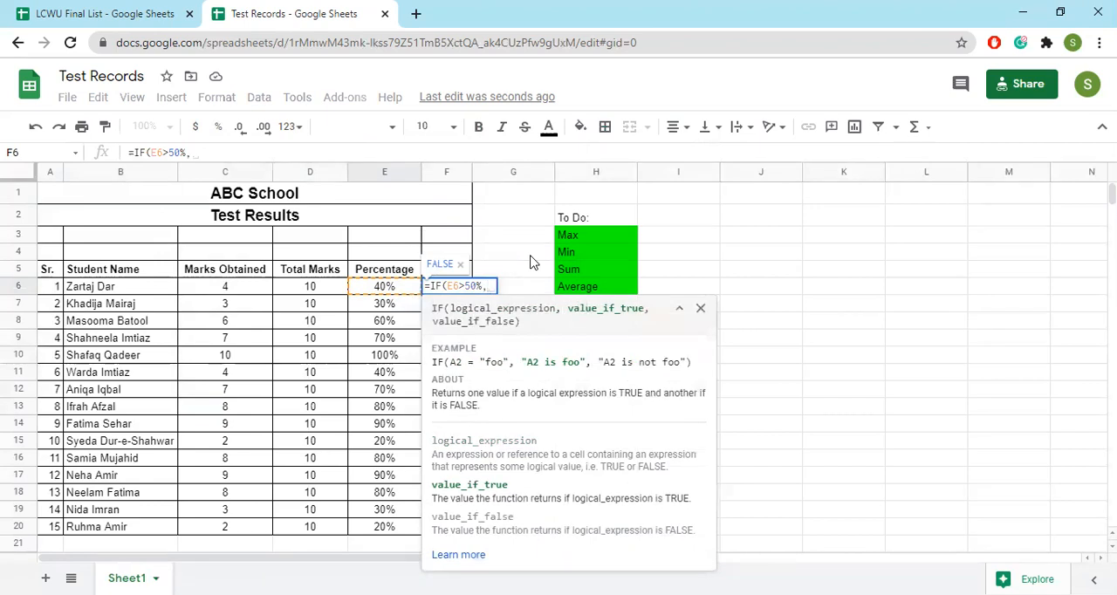
Complete the IF formula in F6 with "PASS" as the true value and "FAIL" as the false value
text(")
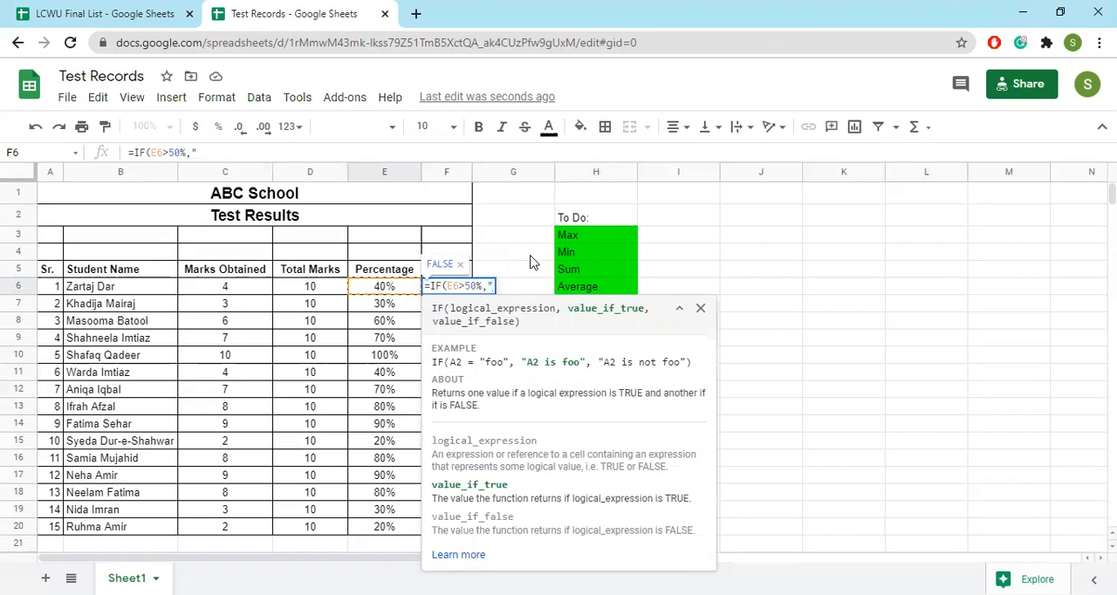
text(PASS",)
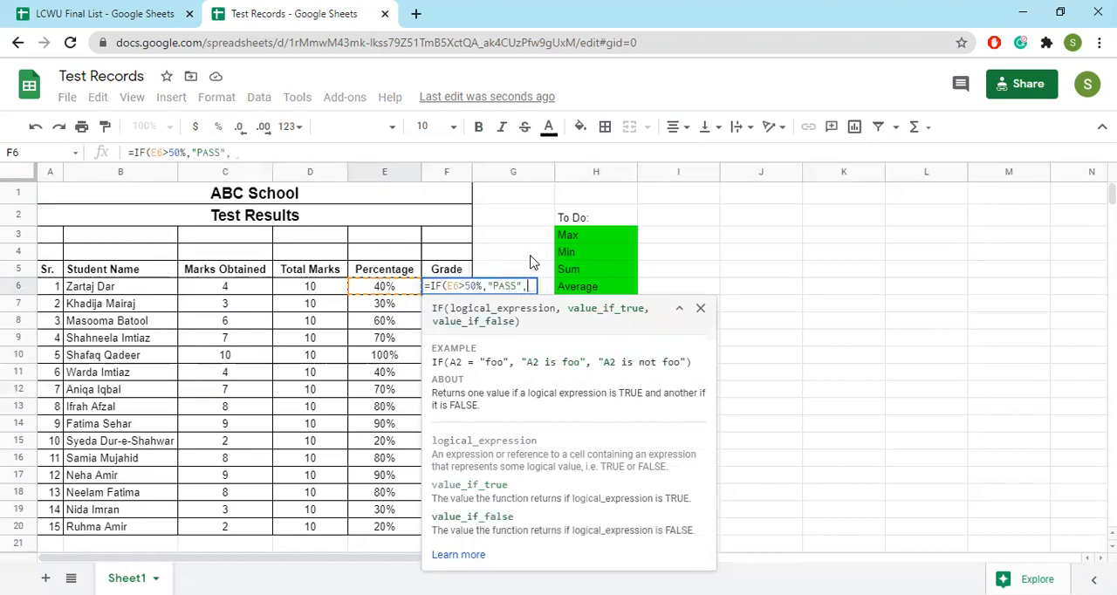
text(")
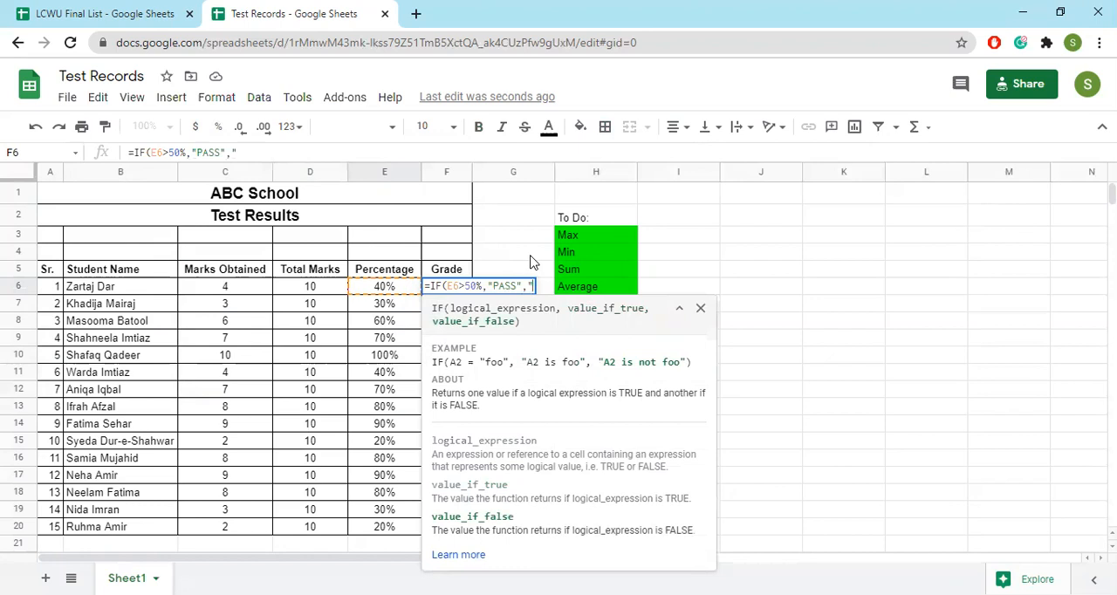
text(FAIL")
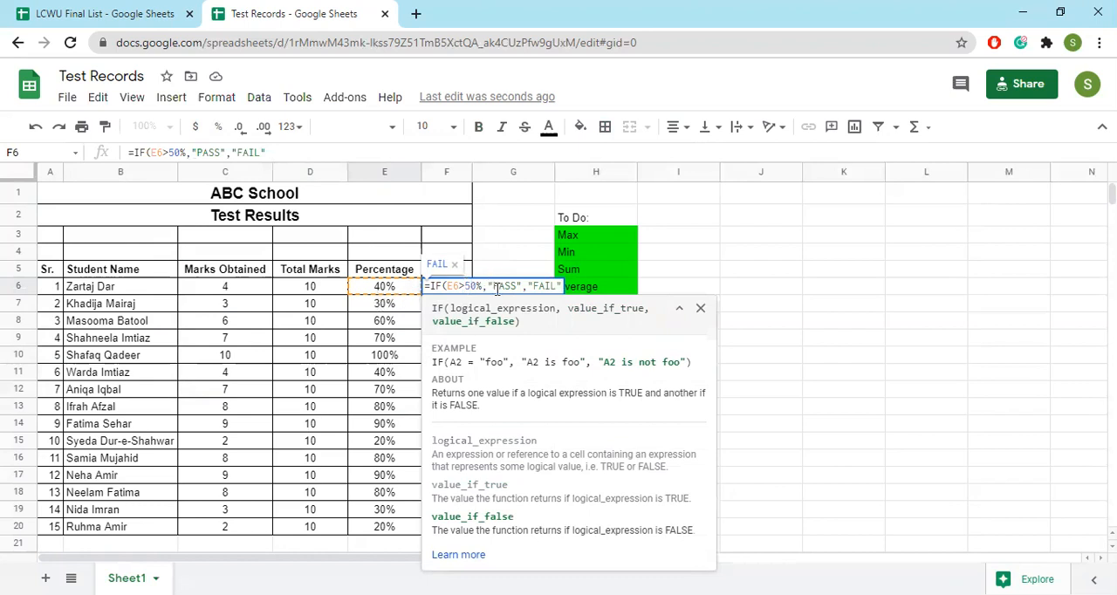
text())
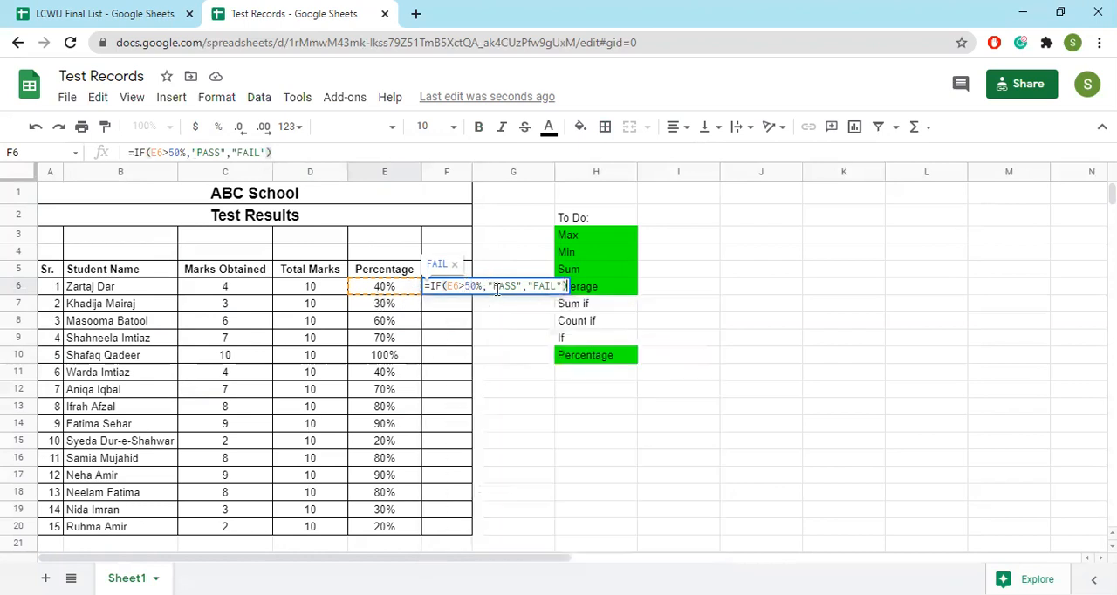
key(Return)
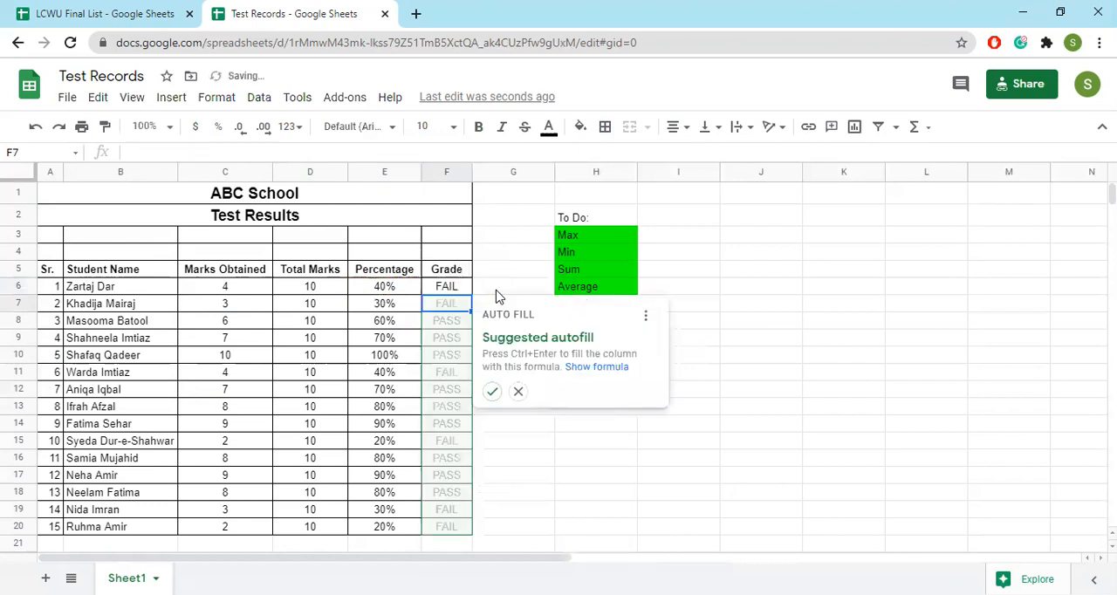
Fill the IF formula from F6 down to F20 and highlight the "If" entry in the To Do list green
click(453, 290)
drag(472, 294, 461, 528)
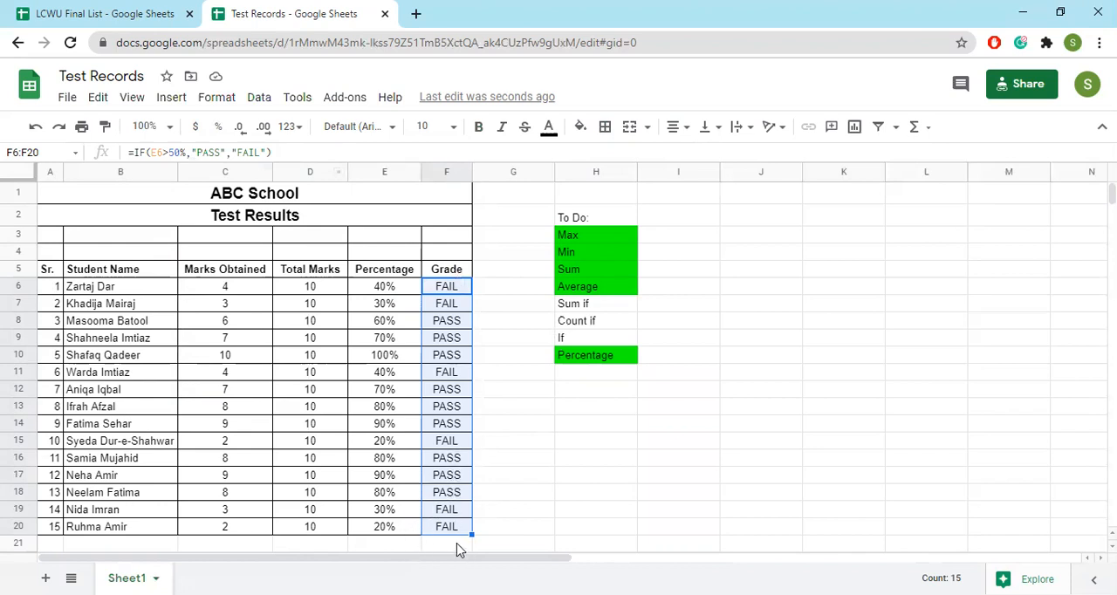
click(565, 339)
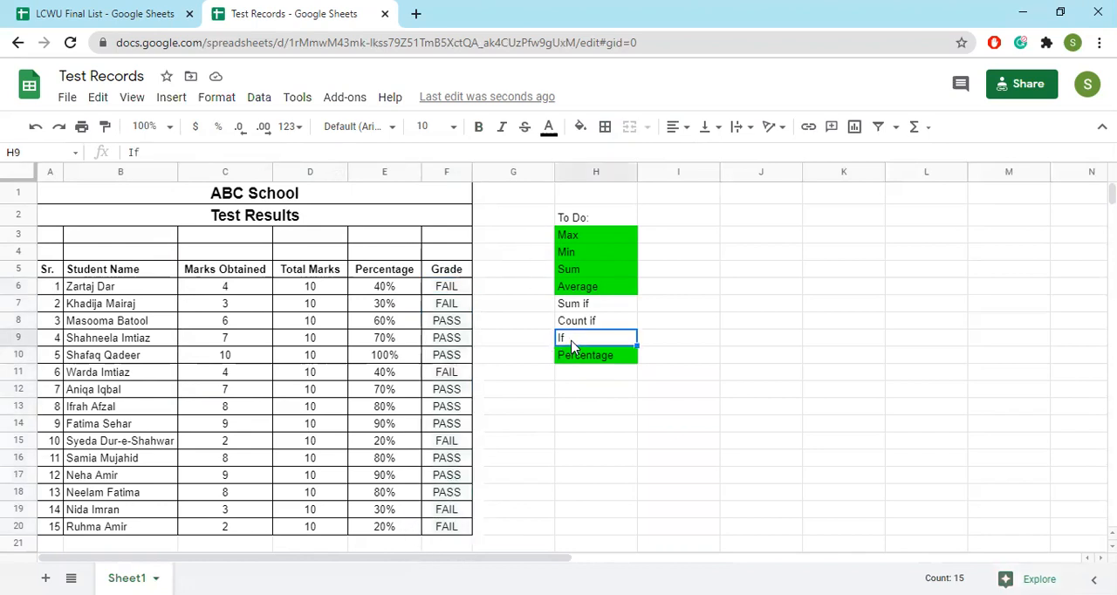
click(580, 128)
click(658, 204)
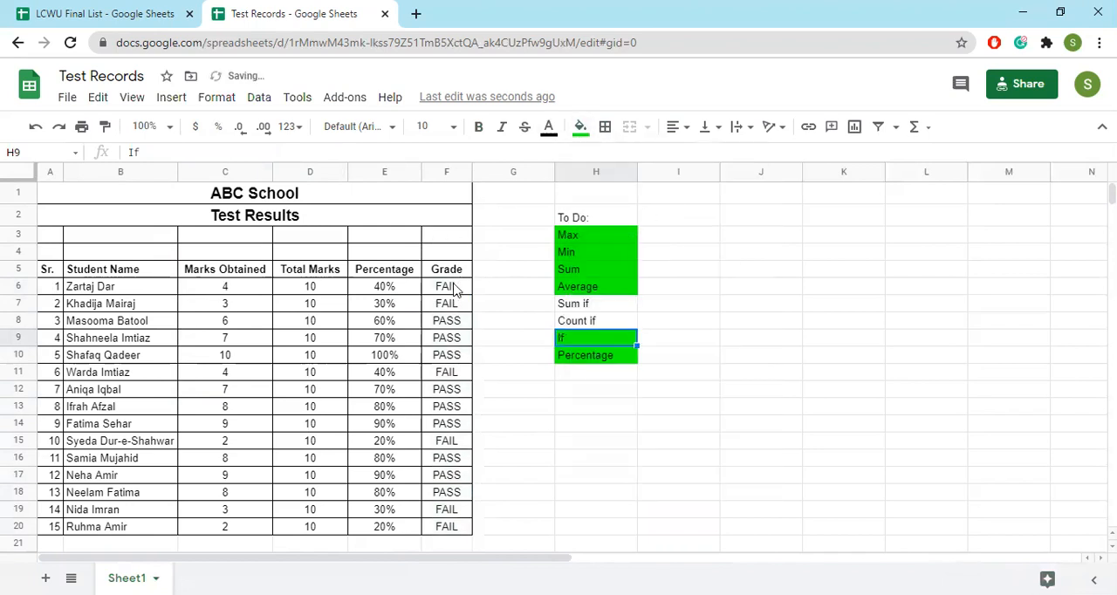
Try nesting a second IF with the condition E6<30 in front of "FAIL" in the Grade formula of F6
click(448, 288)
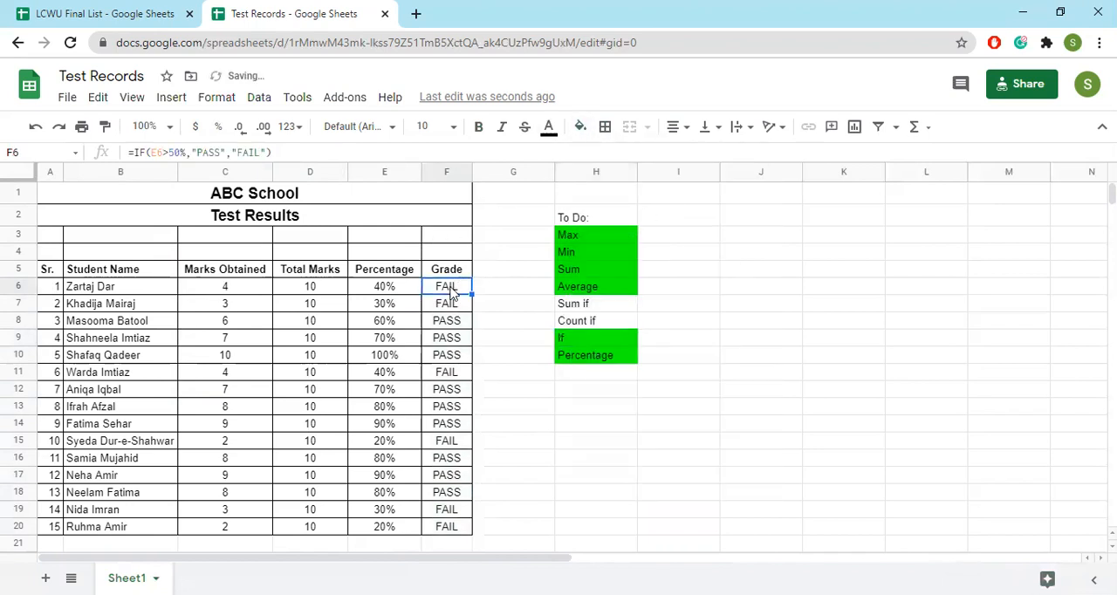
click(233, 153)
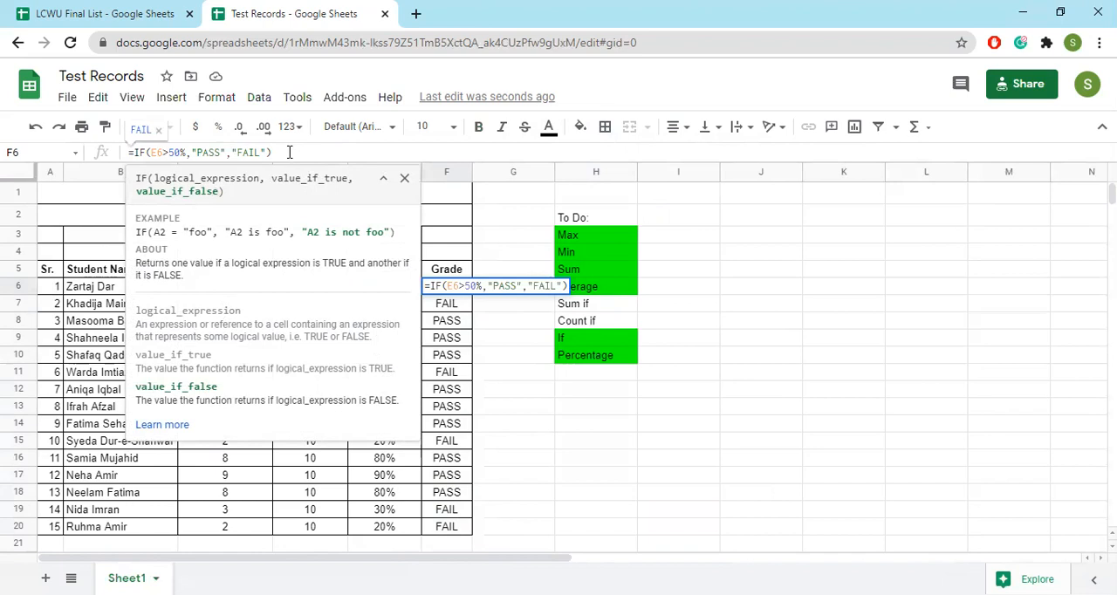
text(if)
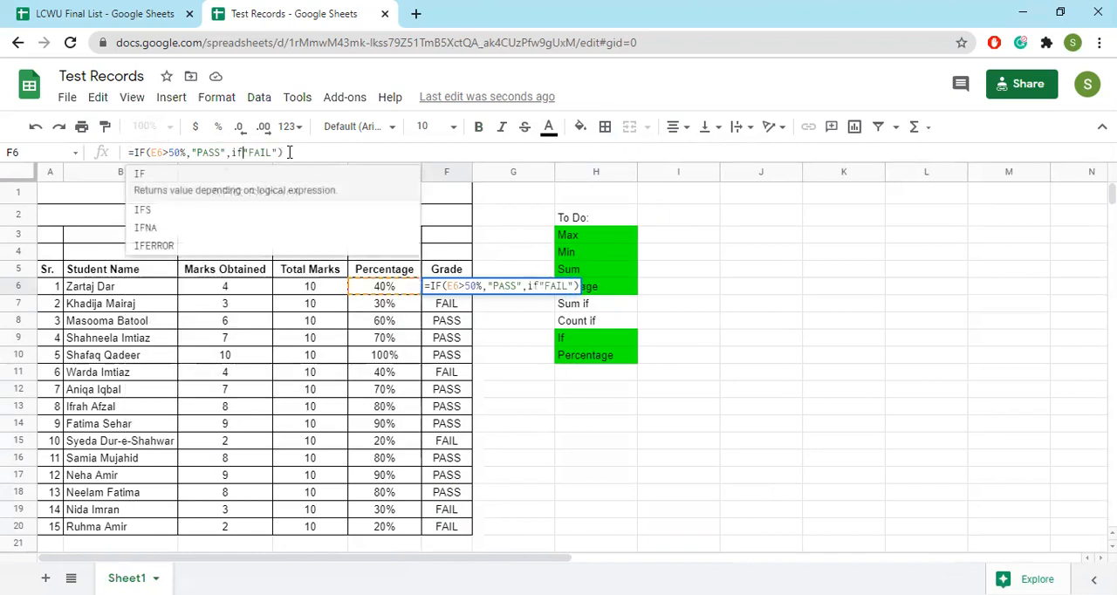
text(()
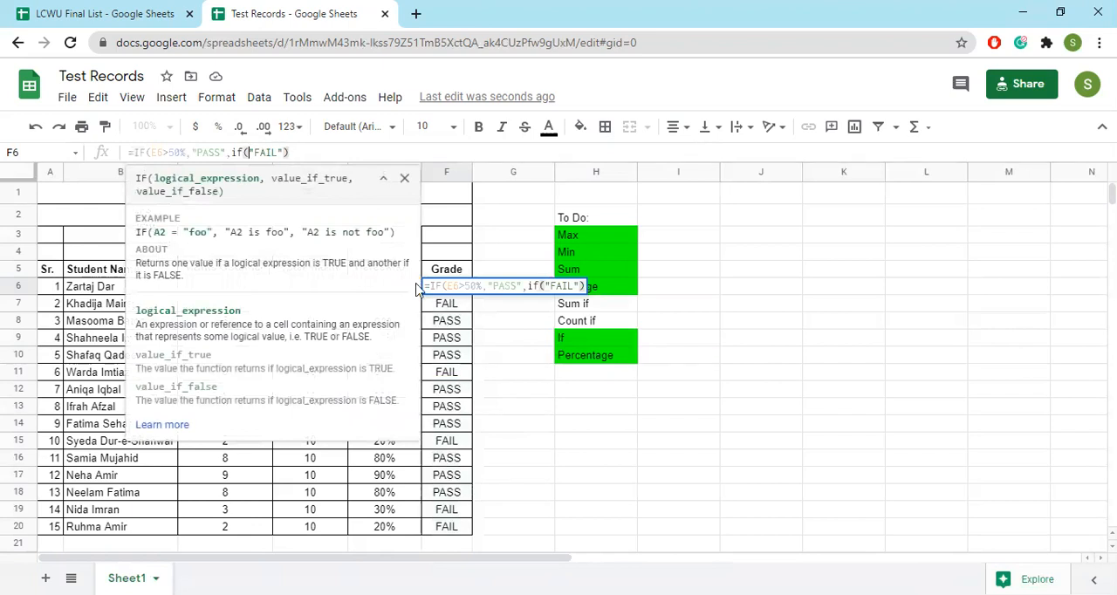
text(E6)
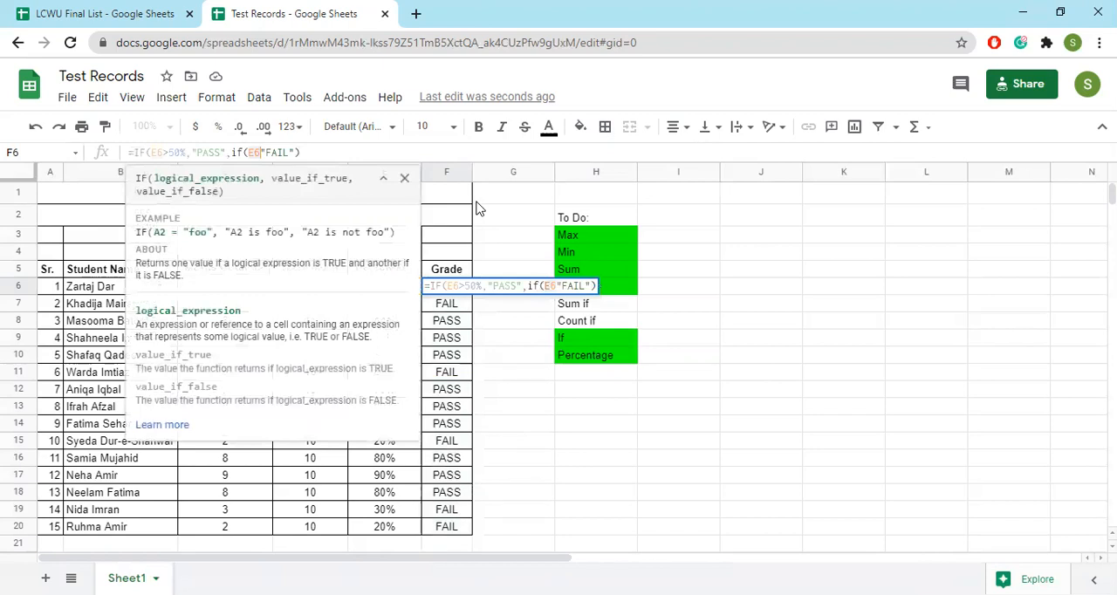
text(<3)
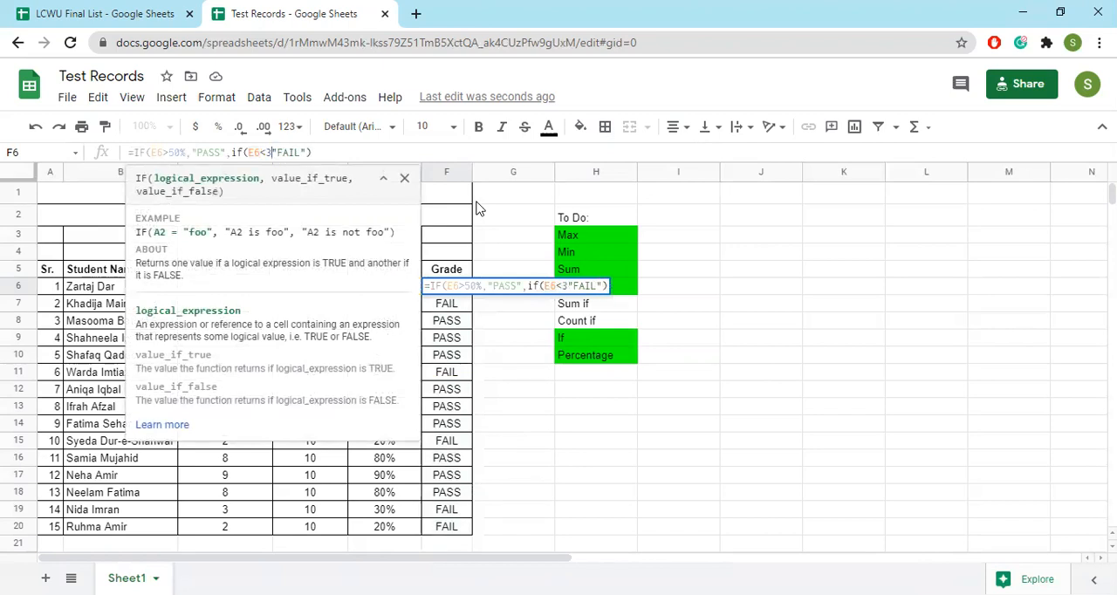
text(0)
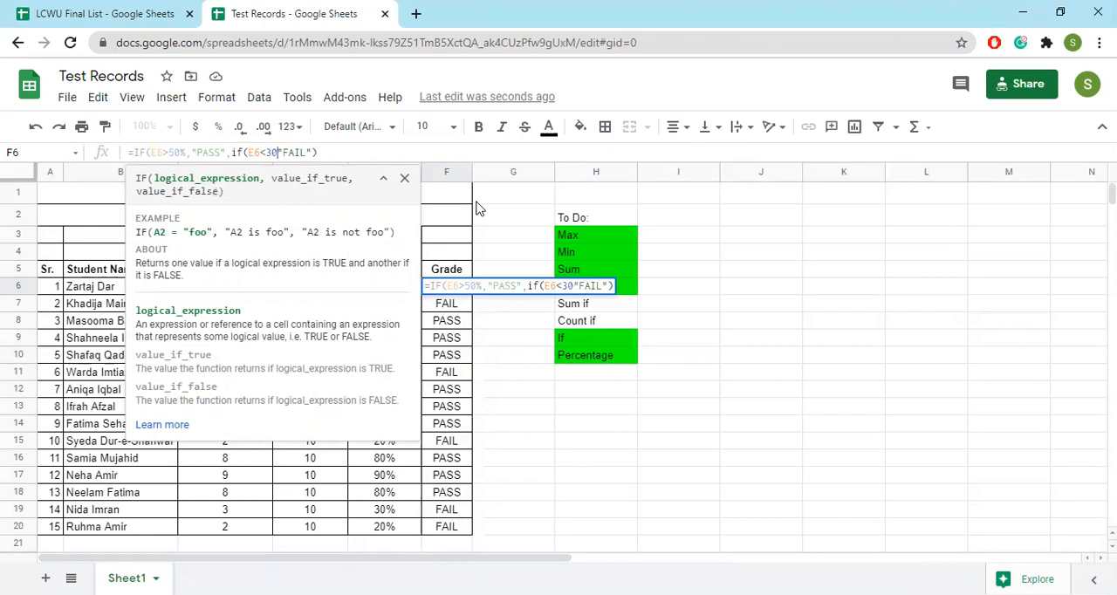
text(,)
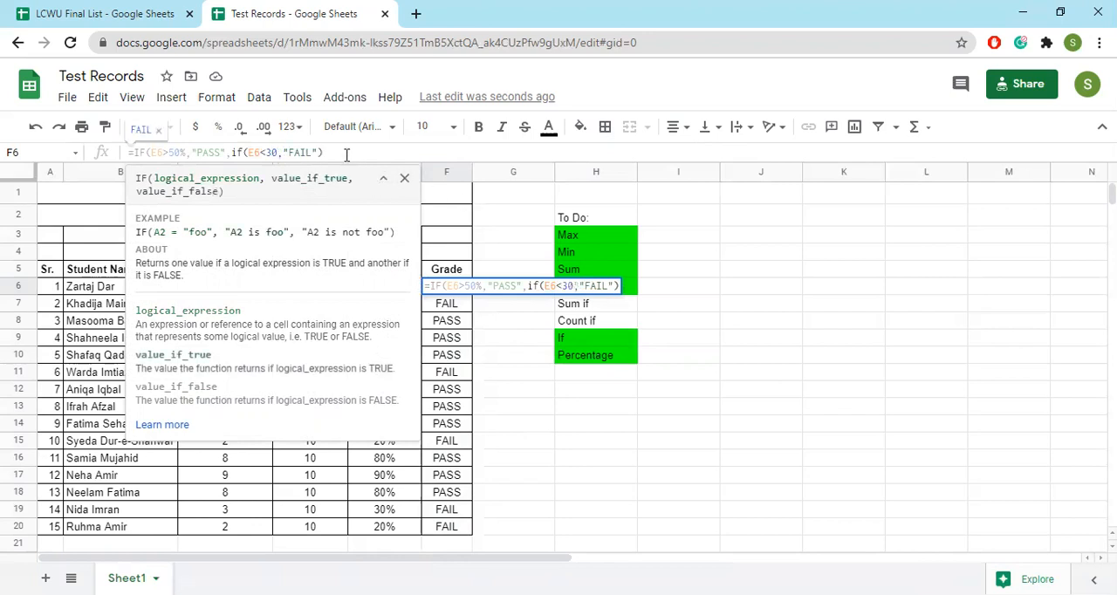
Finish the nested IF in F6 with "Average" as its false value and fill the formula down to F20
key(BackSpace)
text(,"E)
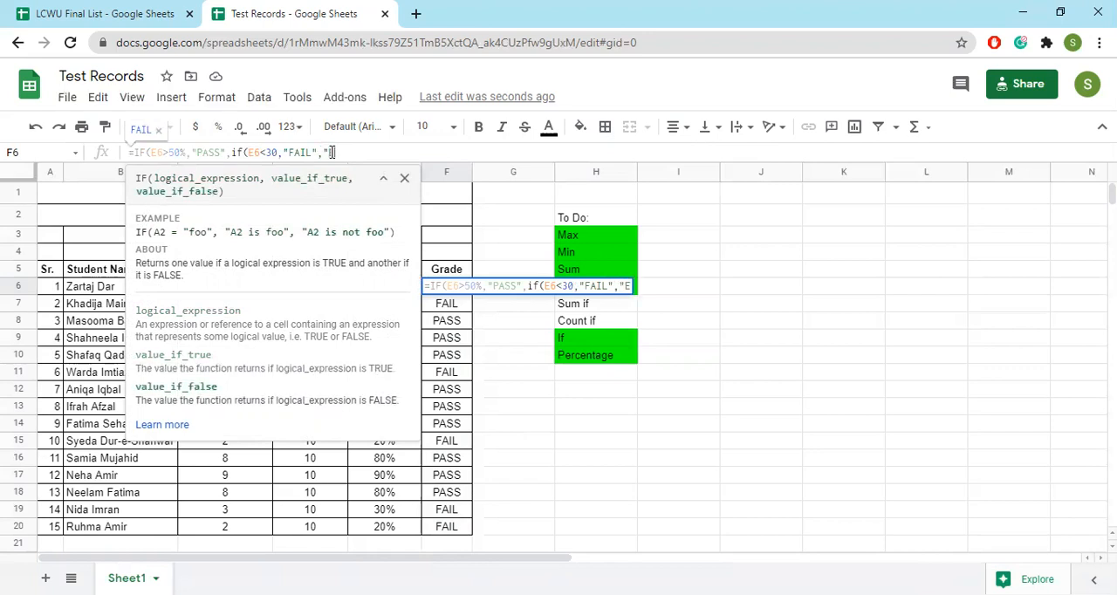
text(rror")
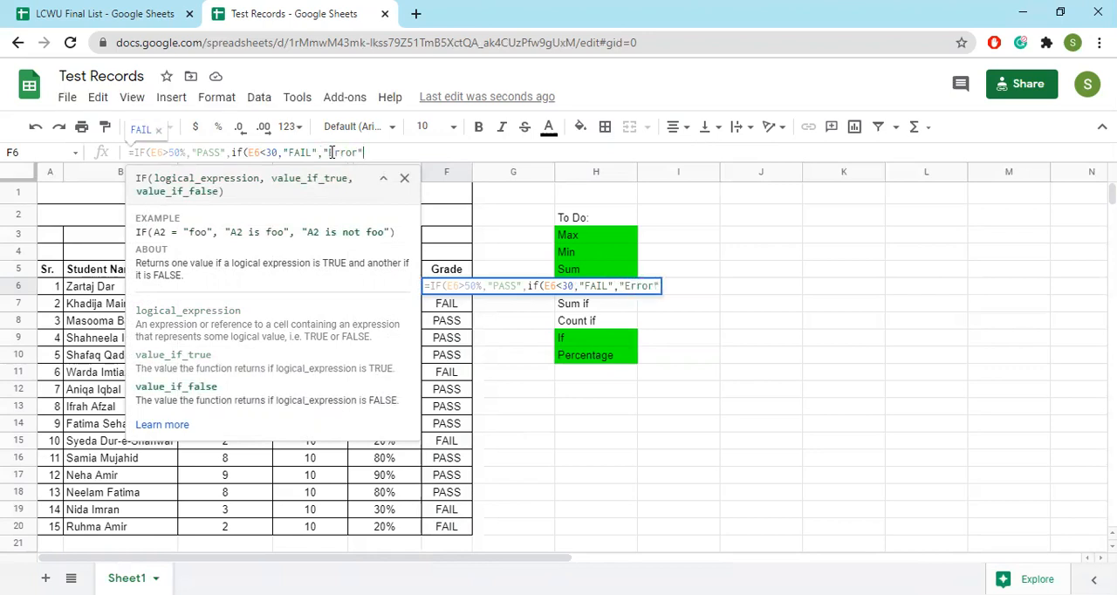
key(BackSpace)
key(BackSpace)
key(BackSpace)
key(BackSpace)
key(BackSpace)
key(BackSpace)
text(Ace)
key(BackSpace)
key(BackSpace)
text(vera)
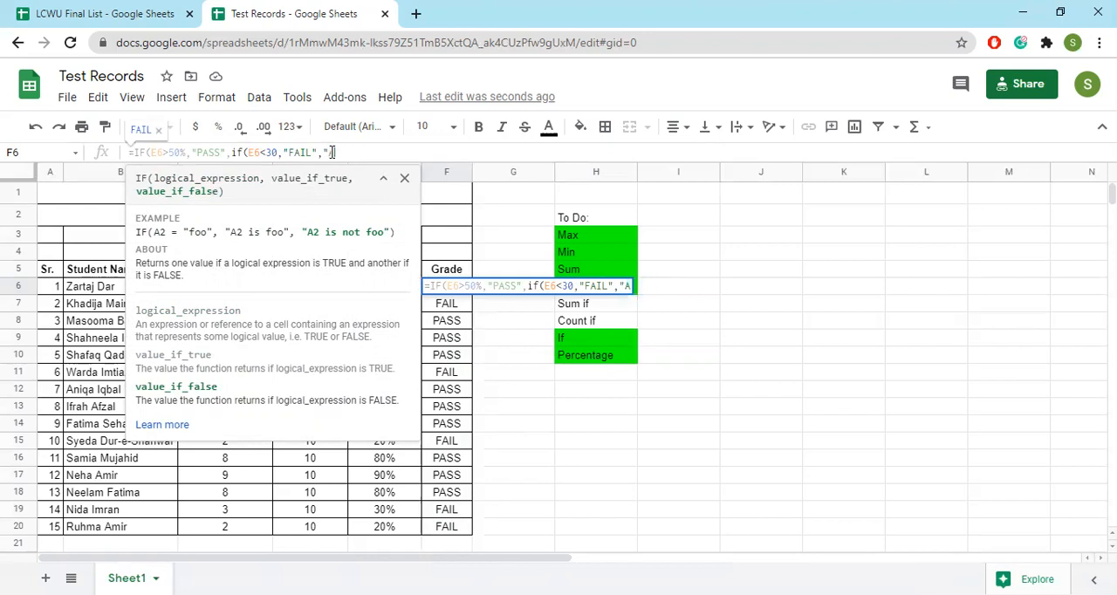
text(ge"))
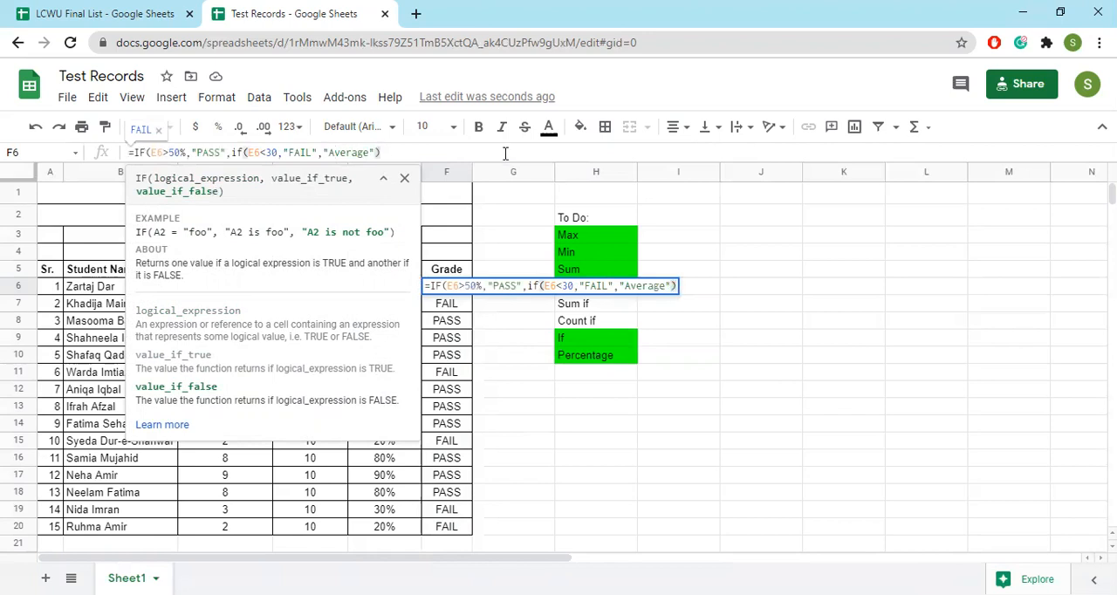
key(Return)
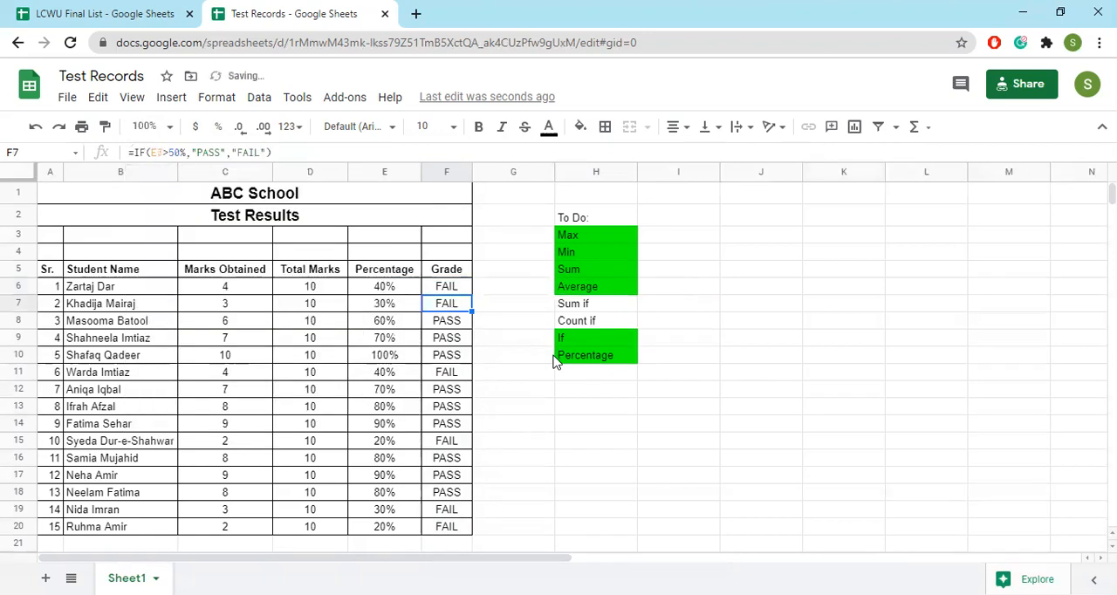
click(451, 291)
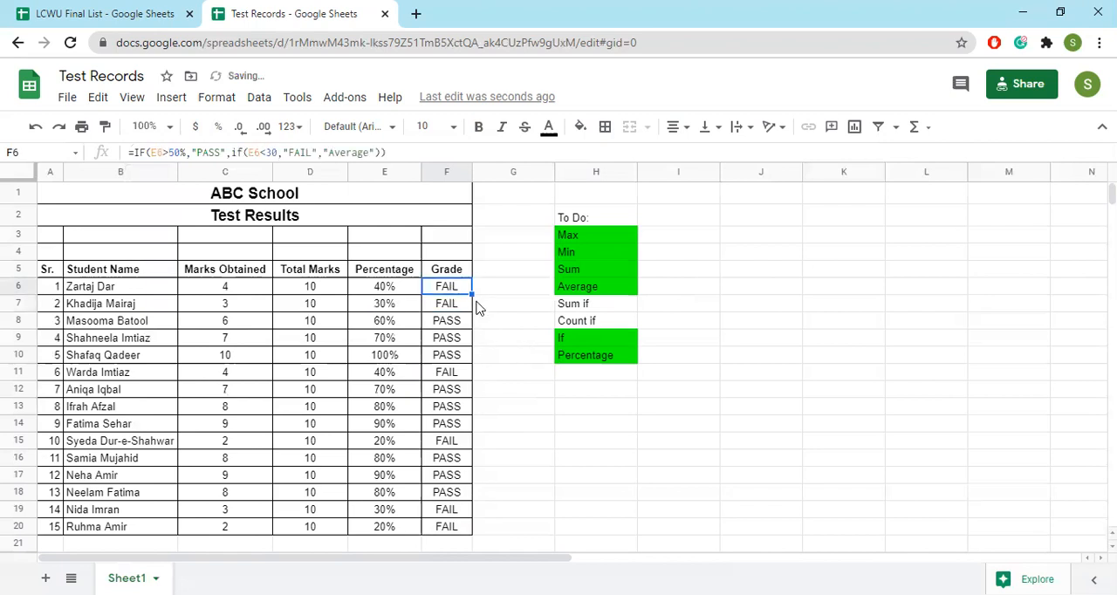
drag(472, 295, 457, 531)
Try removing the "Average" value from the nested IF in F6, leaving its false value empty
click(451, 293)
click(322, 152)
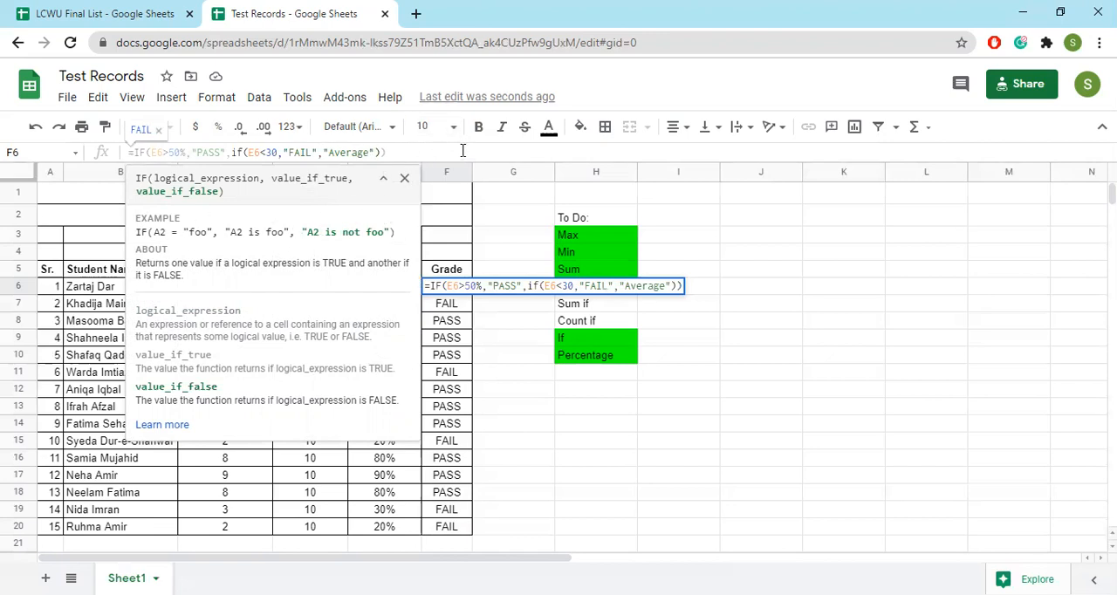
key(BackSpace)
key(BackSpace)
key(BackSpace)
key(BackSpace)
key(BackSpace)
key(BackSpace)
key(BackSpace)
key(BackSpace)
key(BackSpace)
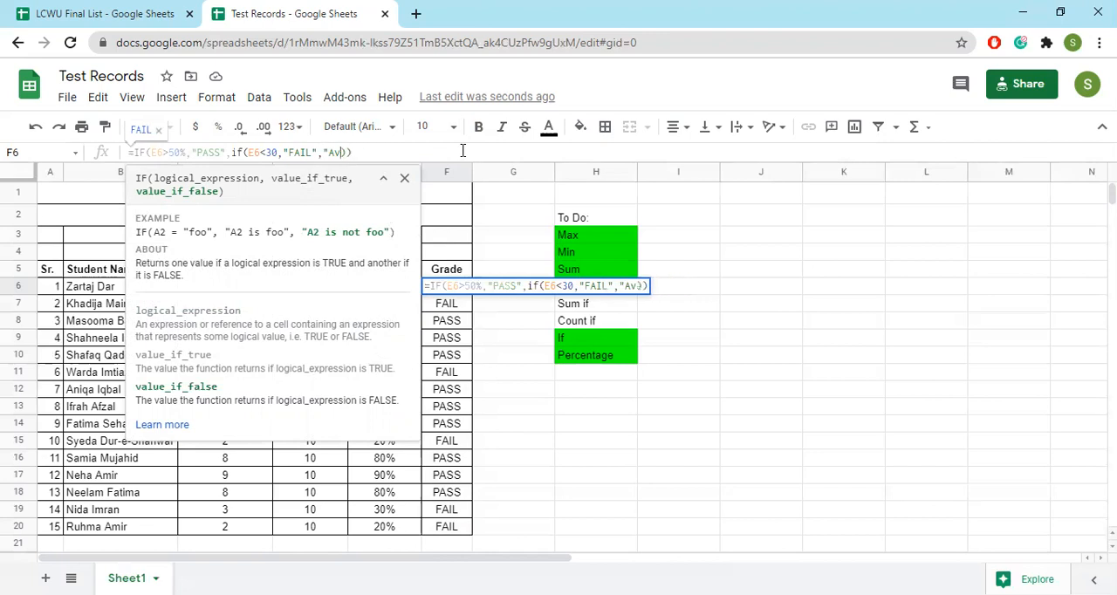
key(BackSpace)
key(BackSpace)
key(BackSpace)
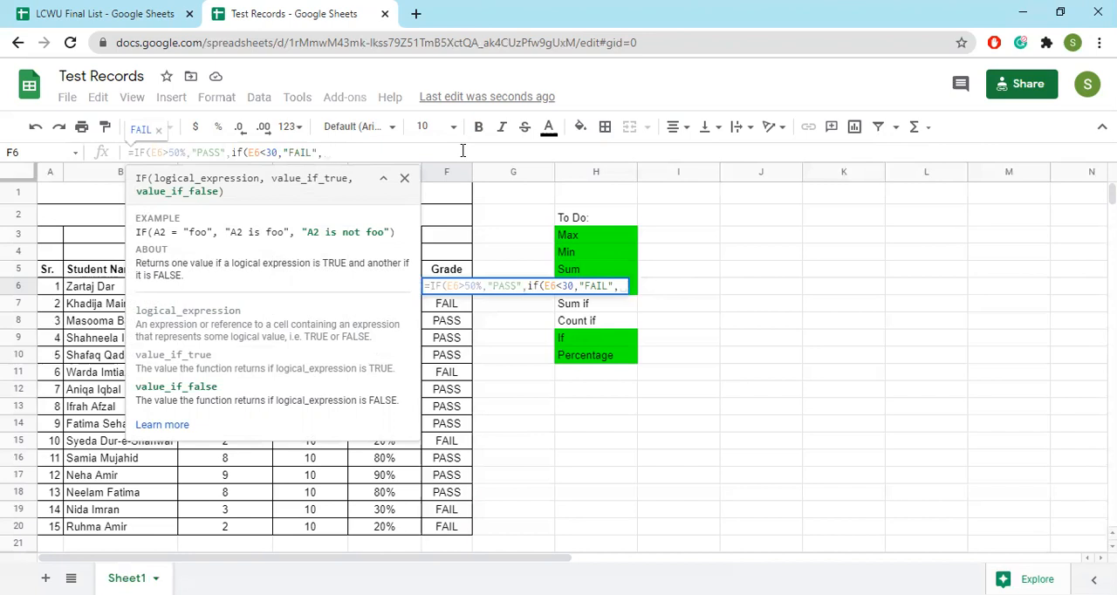
key(Return)
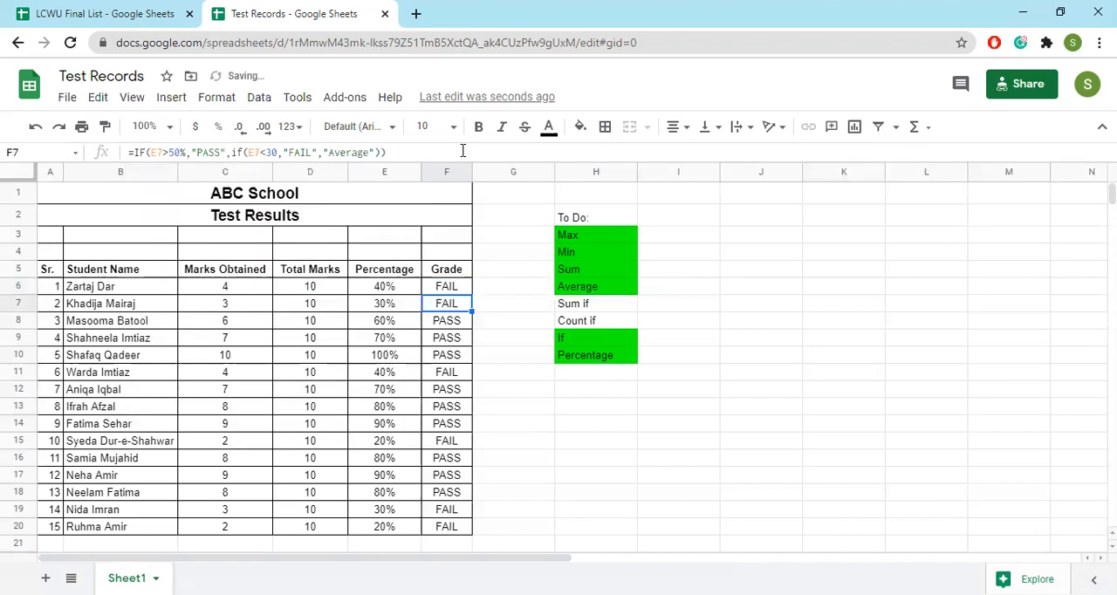
Fill the shortened nested IF formula from F6 down to F20 and undo the changes
click(464, 288)
drag(472, 297, 471, 534)
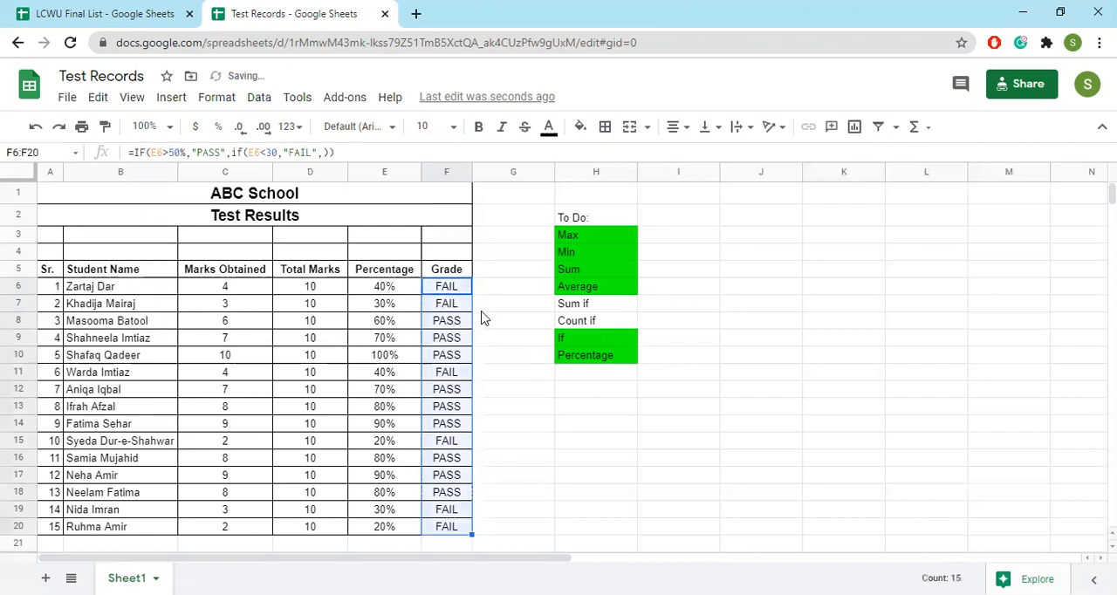
click(463, 290)
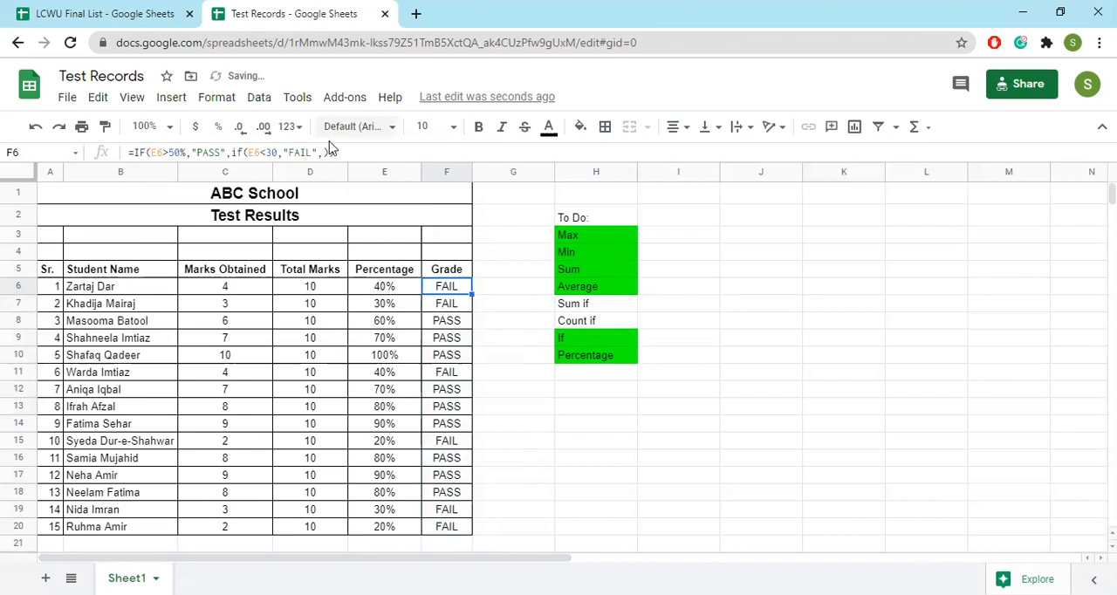
key(ctrl+z)
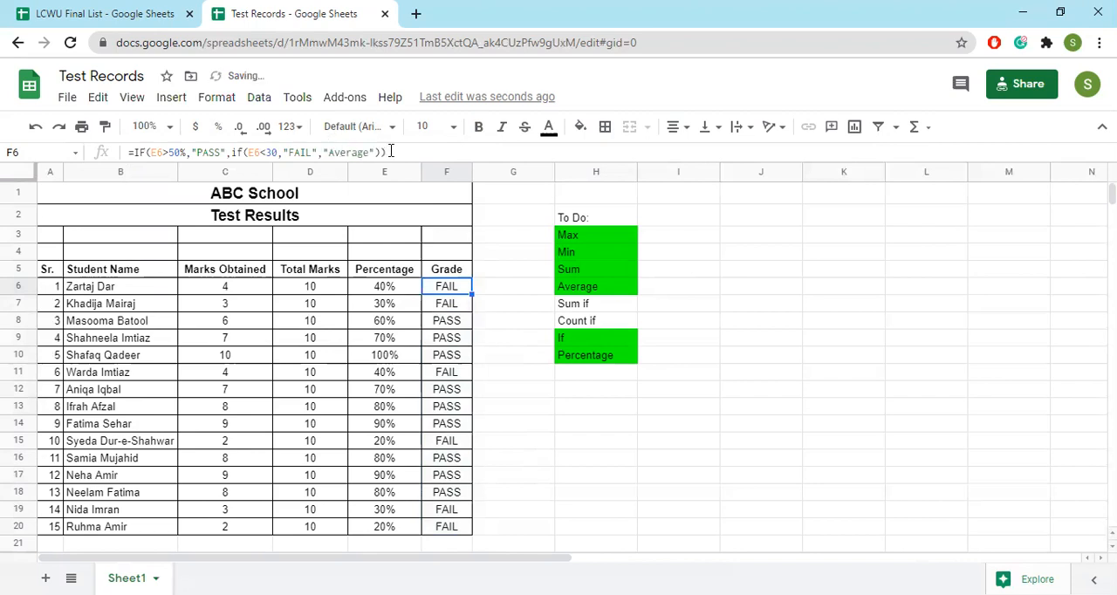
Reduce the formula in F6 to =IF(E6>50%,"PASS","FAIL") by removing the nested IF, and fill it down to F20
click(390, 152)
drag(386, 153, 329, 153)
key(BackSpace)
key(BackSpace)
key(BackSpace)
key(BackSpace)
key(BackSpace)
key(BackSpace)
key(BackSpace)
key(BackSpace)
key(BackSpace)
key(BackSpace)
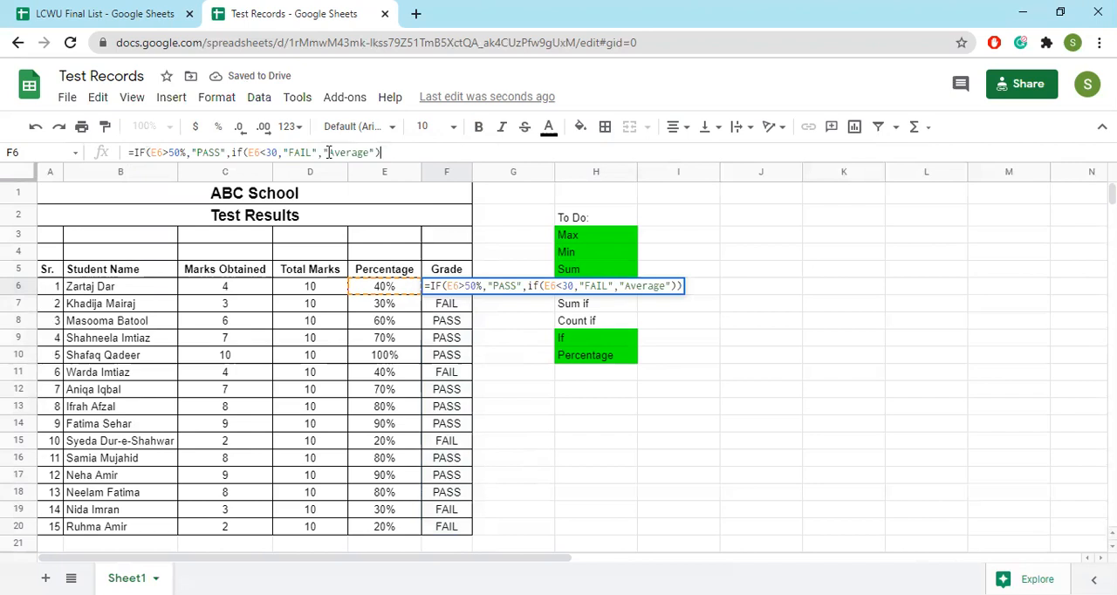
key(BackSpace)
key(BackSpace)
key(BackSpace)
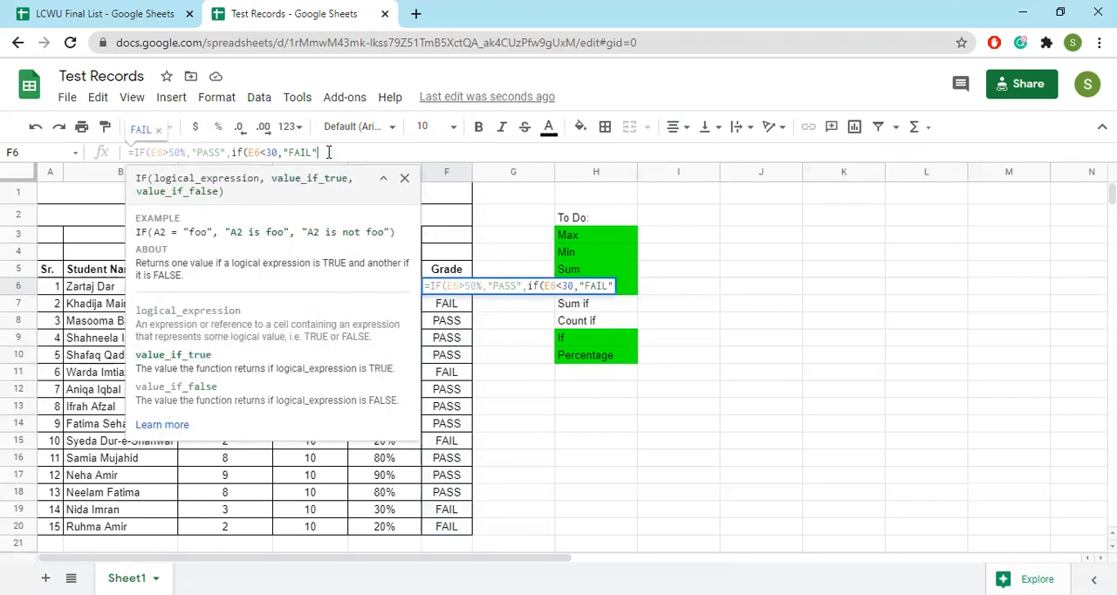
drag(281, 153, 233, 152)
key(BackSpace)
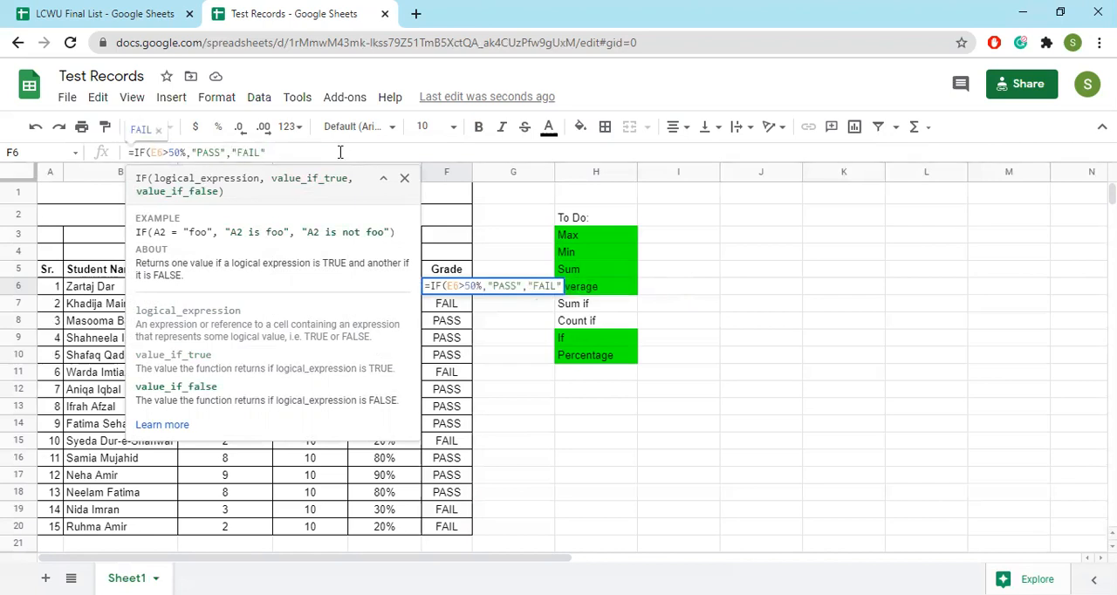
text())
key(Return)
key(Up)
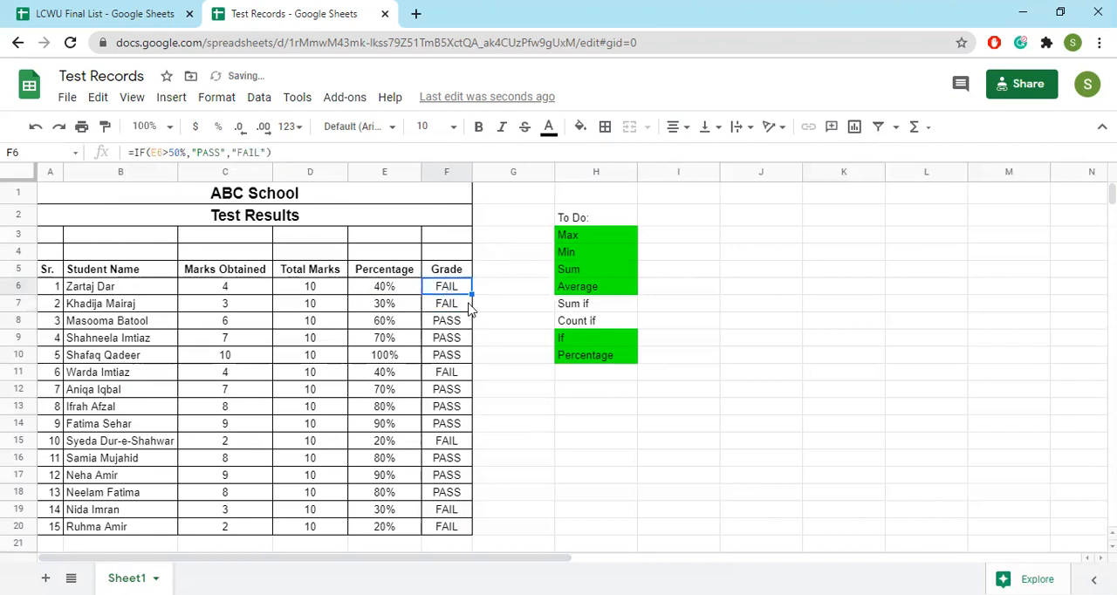
drag(471, 294, 470, 531)
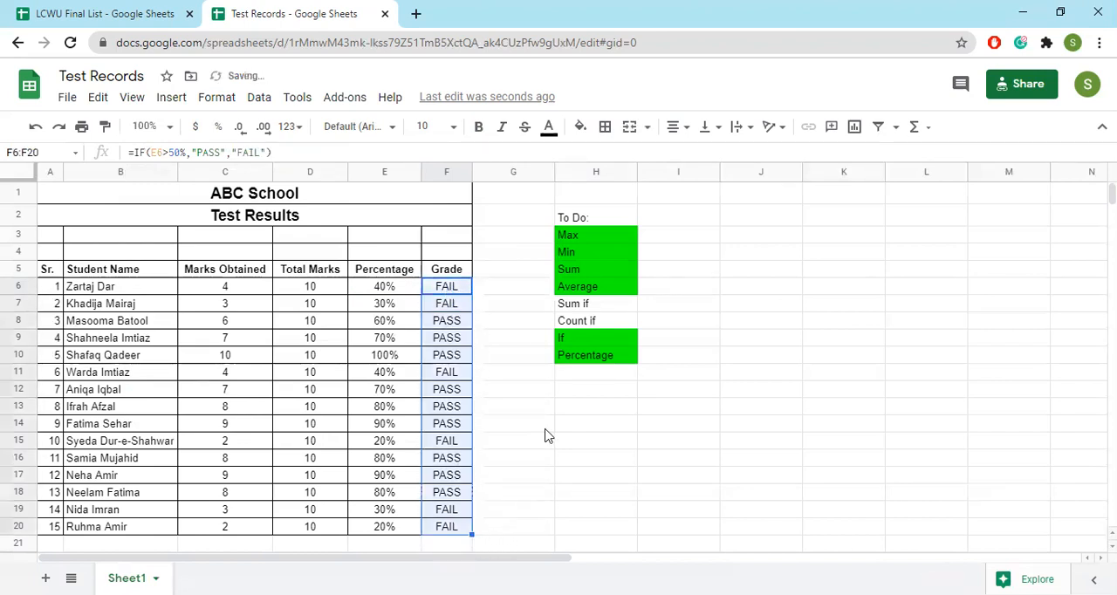
click(417, 294)
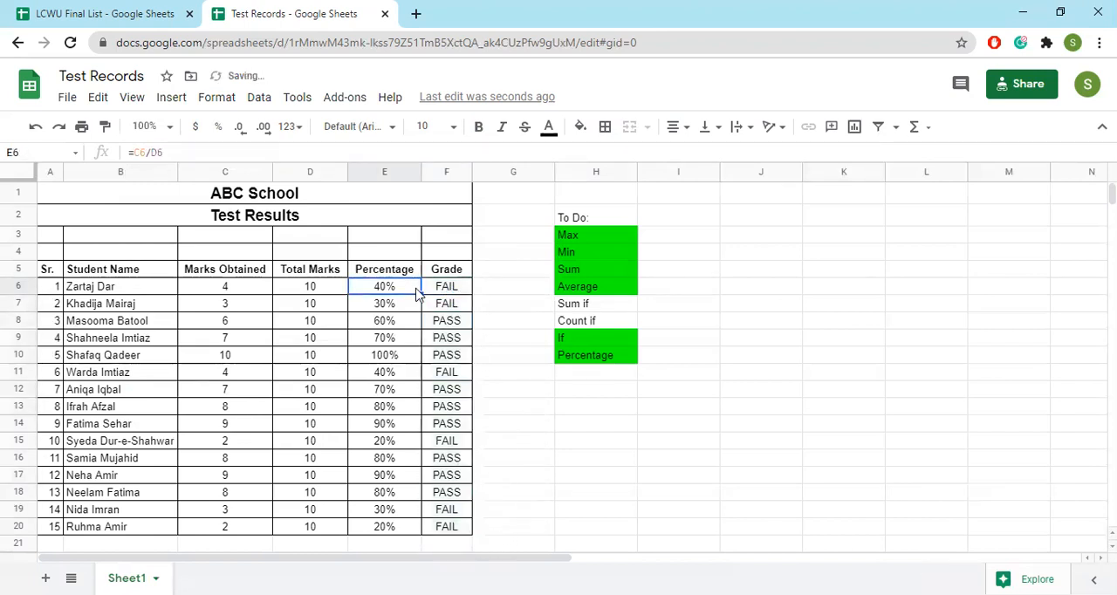
click(600, 308)
scroll(524, 401, down, 2)
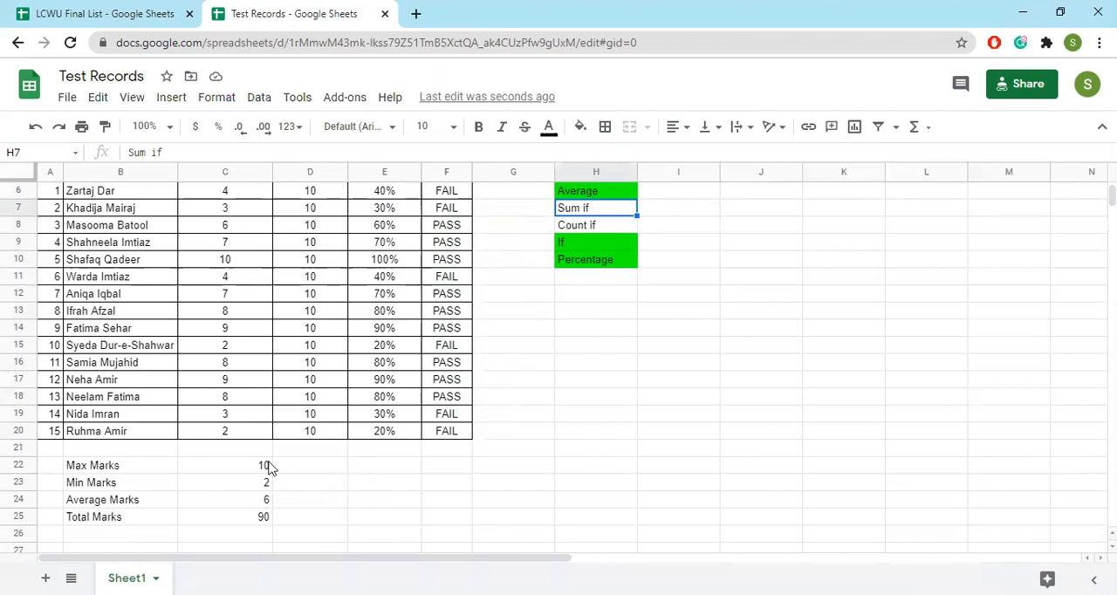
scroll(301, 446, up, 5)
scroll(257, 305, down, 1)
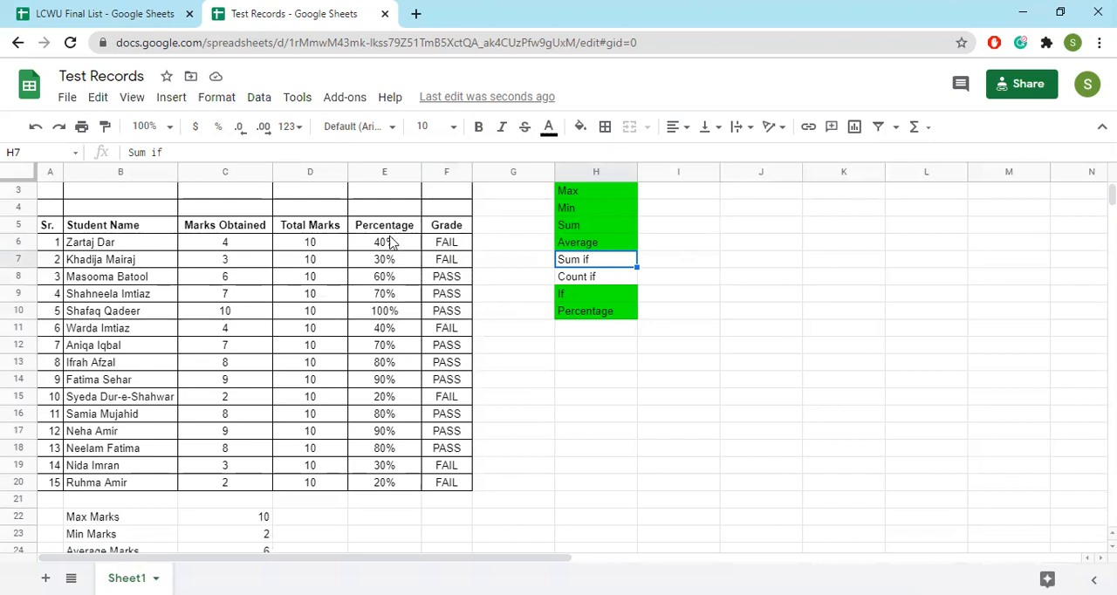
scroll(401, 480, down, 3)
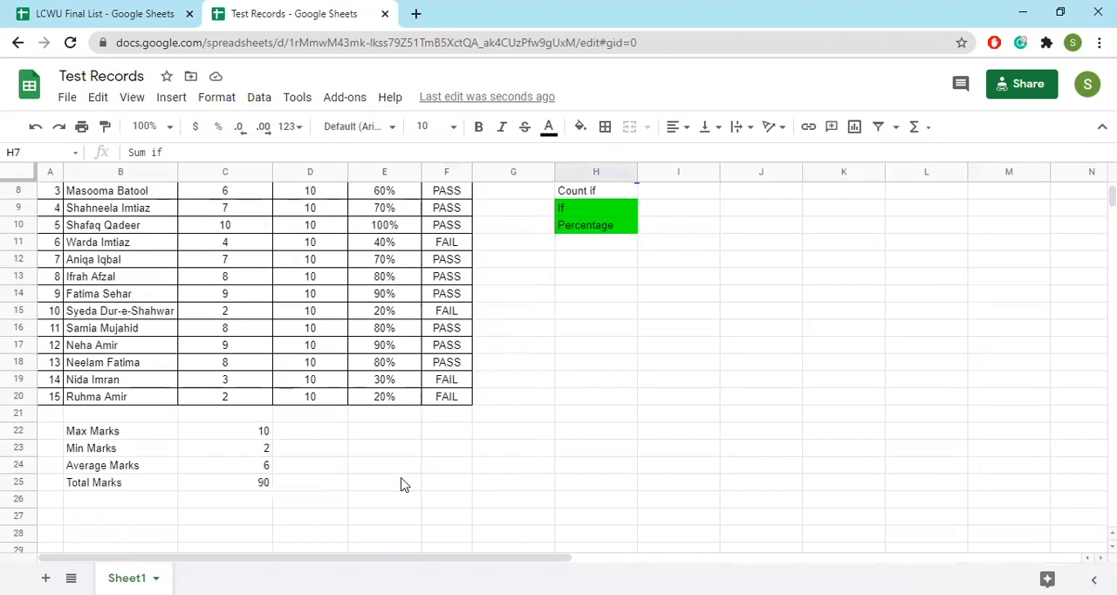
Enter the criterion percentages 70%, 30% and 20% in cells E22, E23 and E24
click(353, 435)
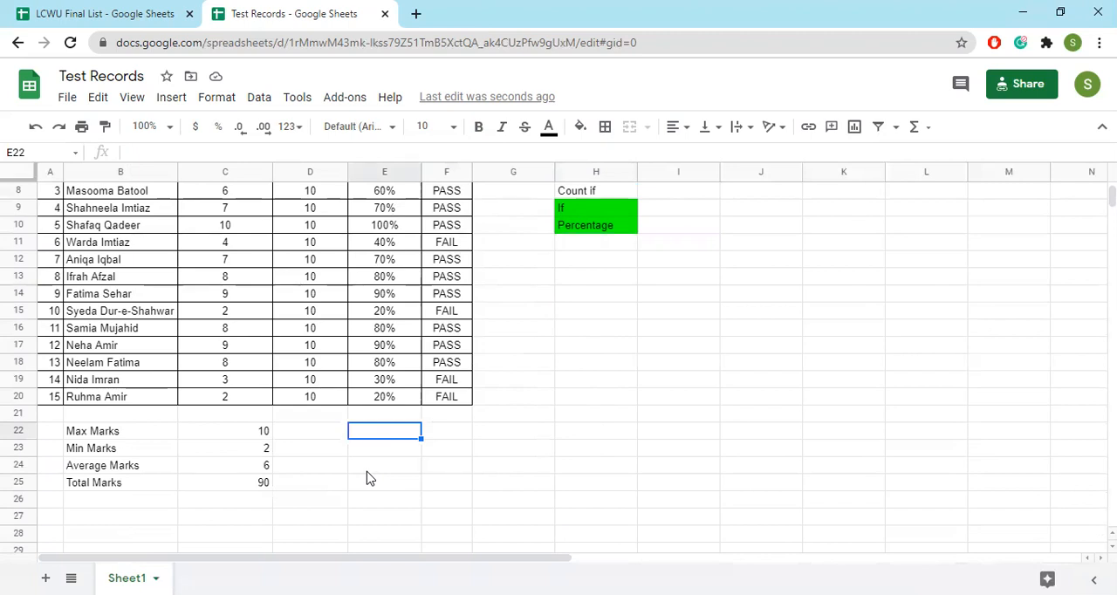
key(Left)
key(Right)
text(70)
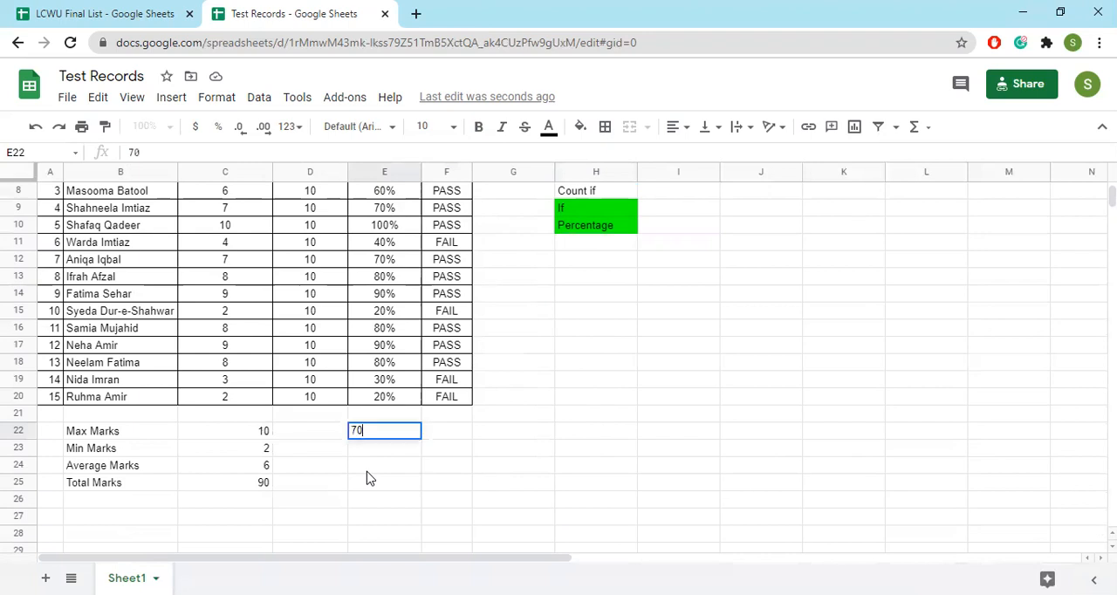
key(Return)
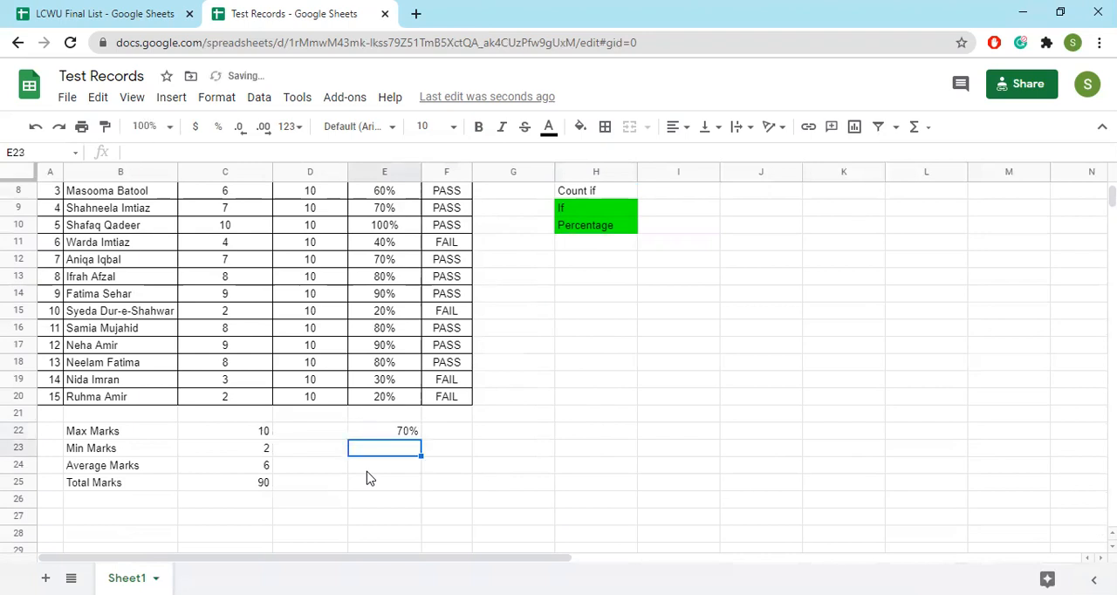
text(30)
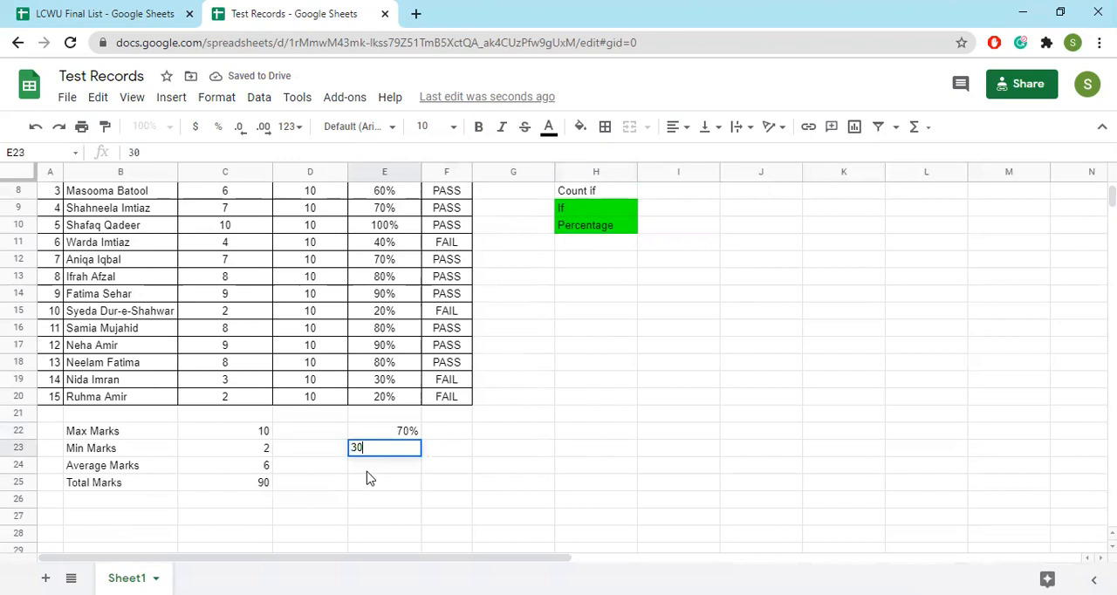
key(Return)
text(2)
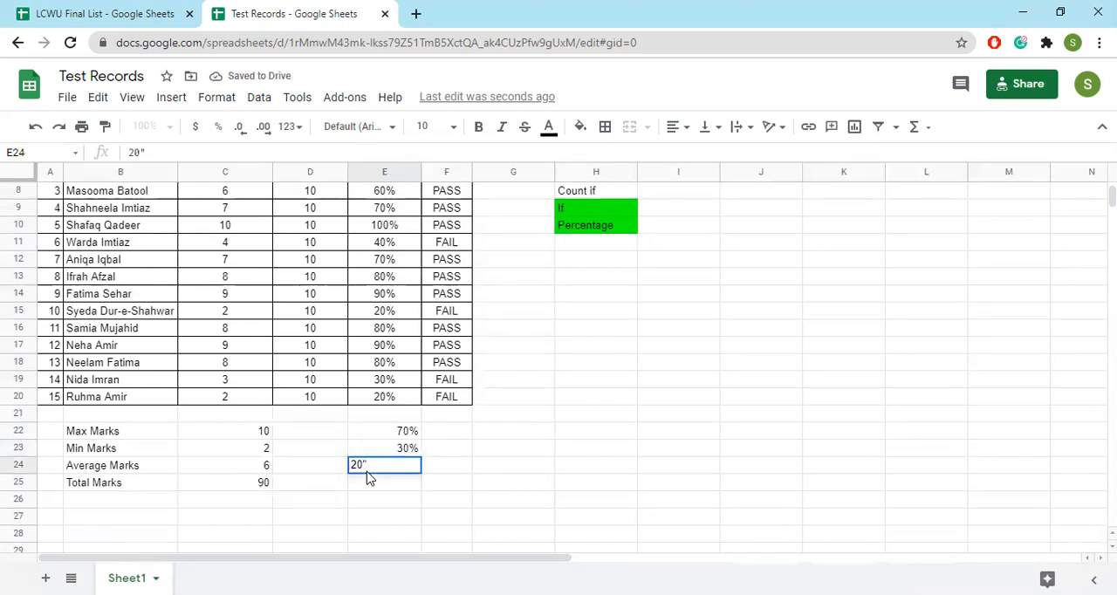
text(0%)
Count in F22 how often the percentage in E22 occurs, using =COUNTIF(E6:E20,E22)
click(448, 430)
scroll(571, 474, up, 1)
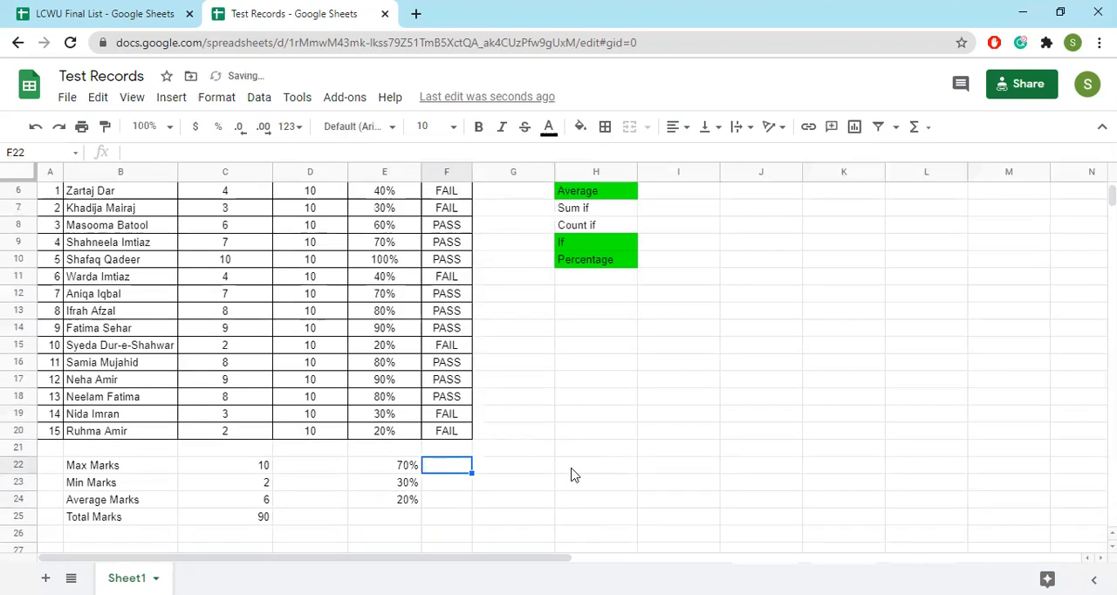
text(=)
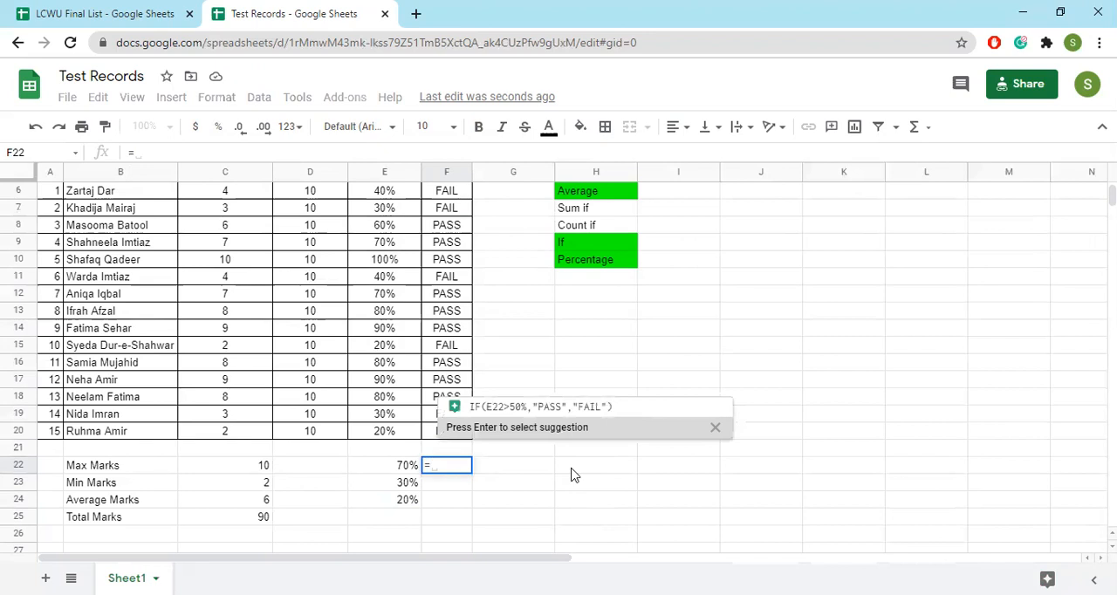
text(countif)
key(Tab)
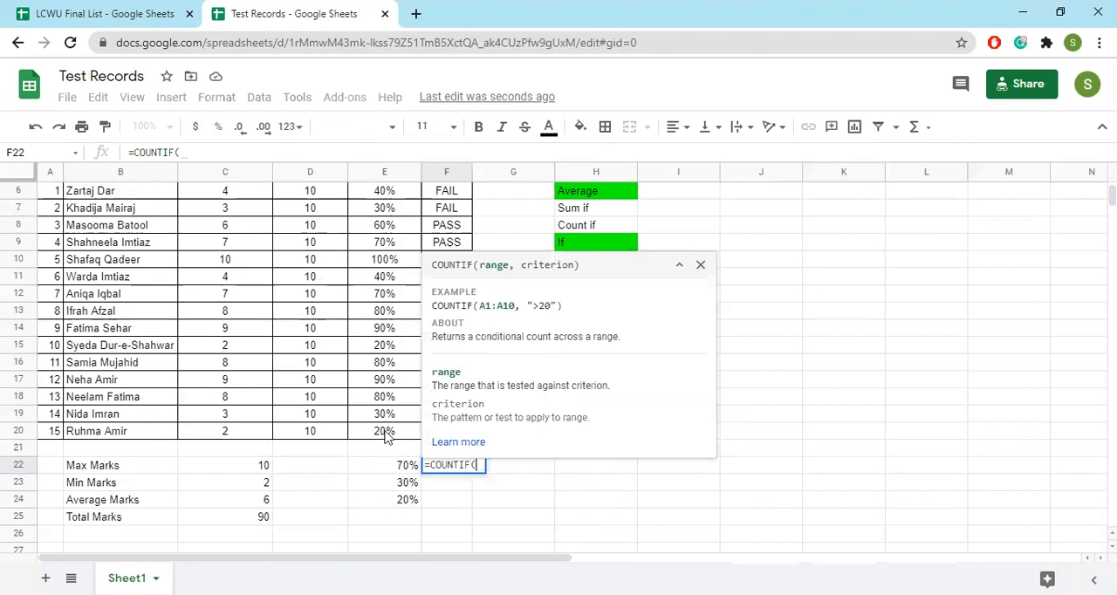
drag(386, 436, 392, 282)
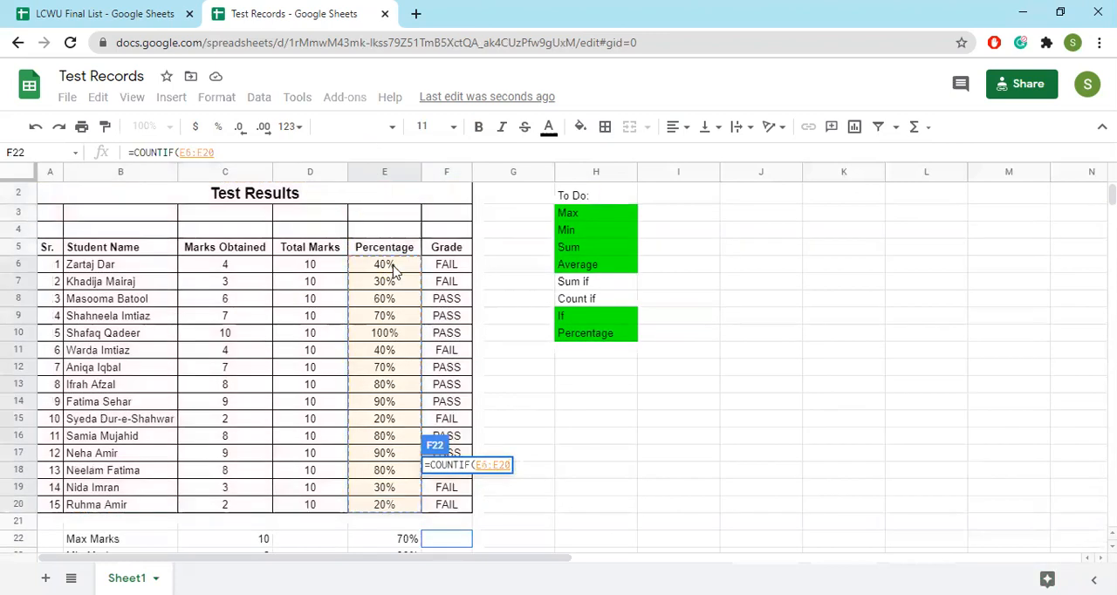
text(,)
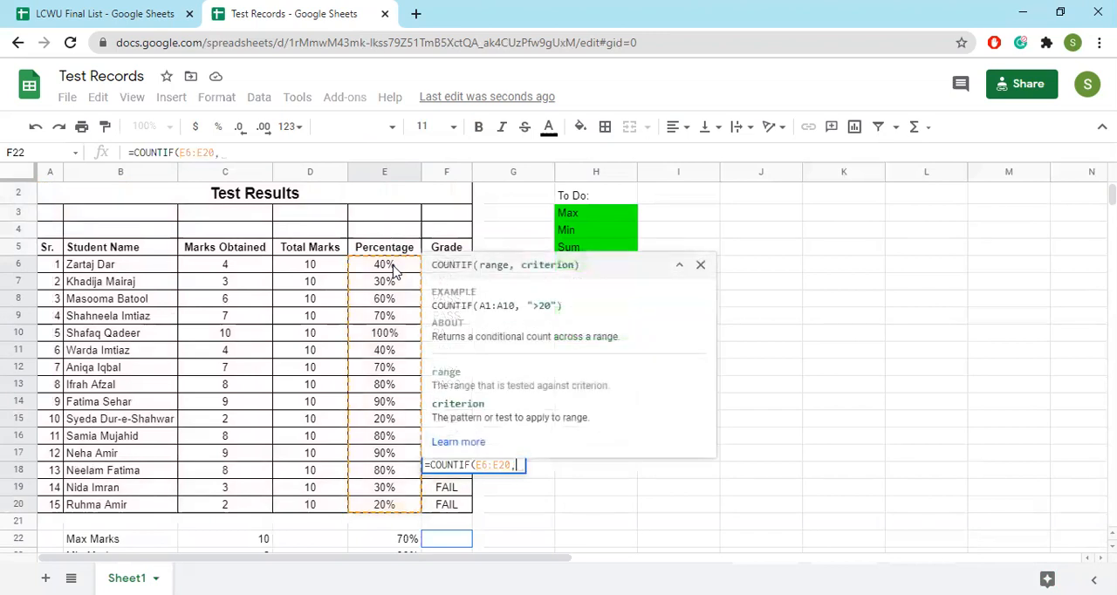
click(392, 541)
key(Return)
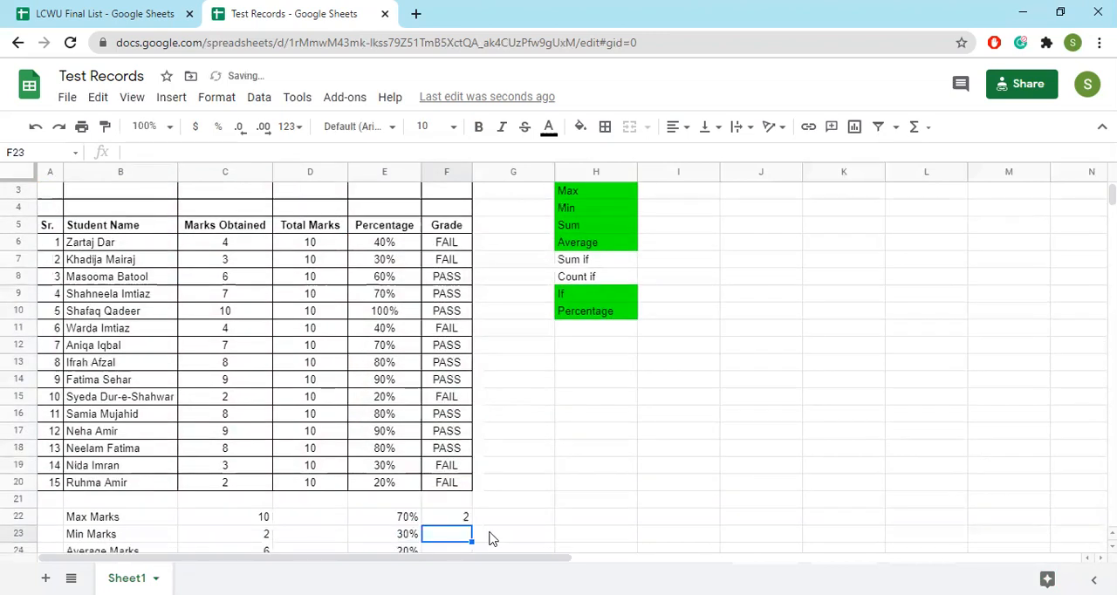
Sum in F23 the percentages that match E23, using =SUMIF(E6:E20,E23)
scroll(451, 524, down, 3)
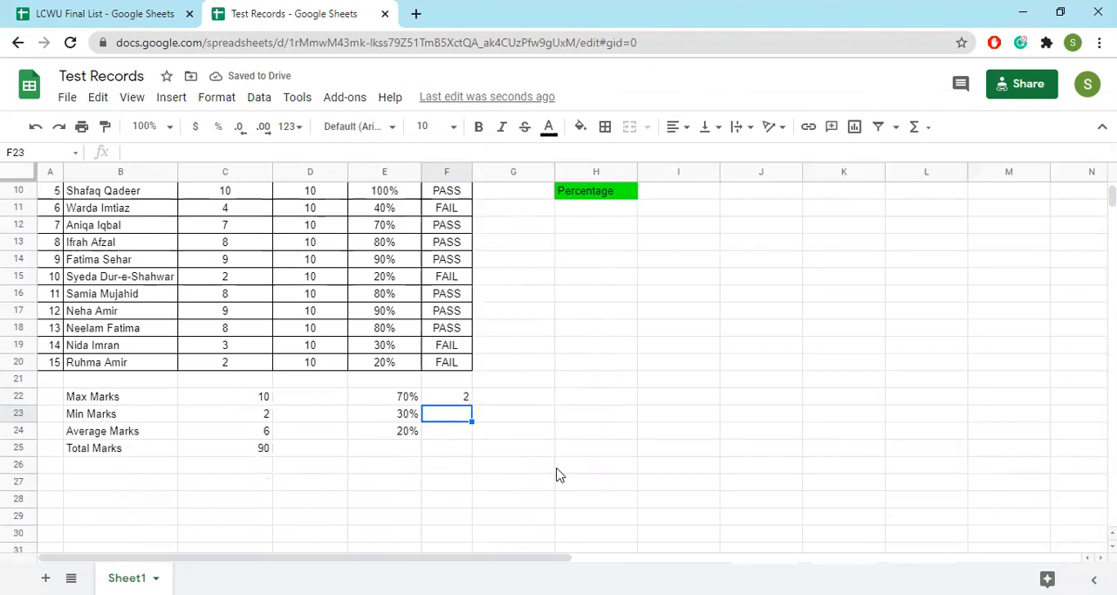
text(=sum)
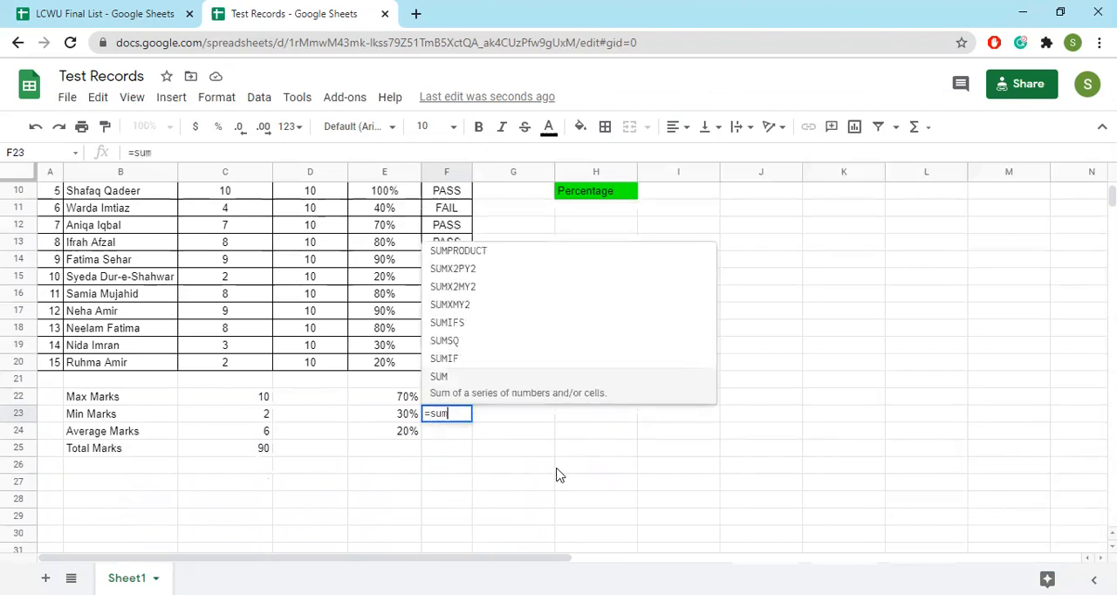
text(if)
key(Tab)
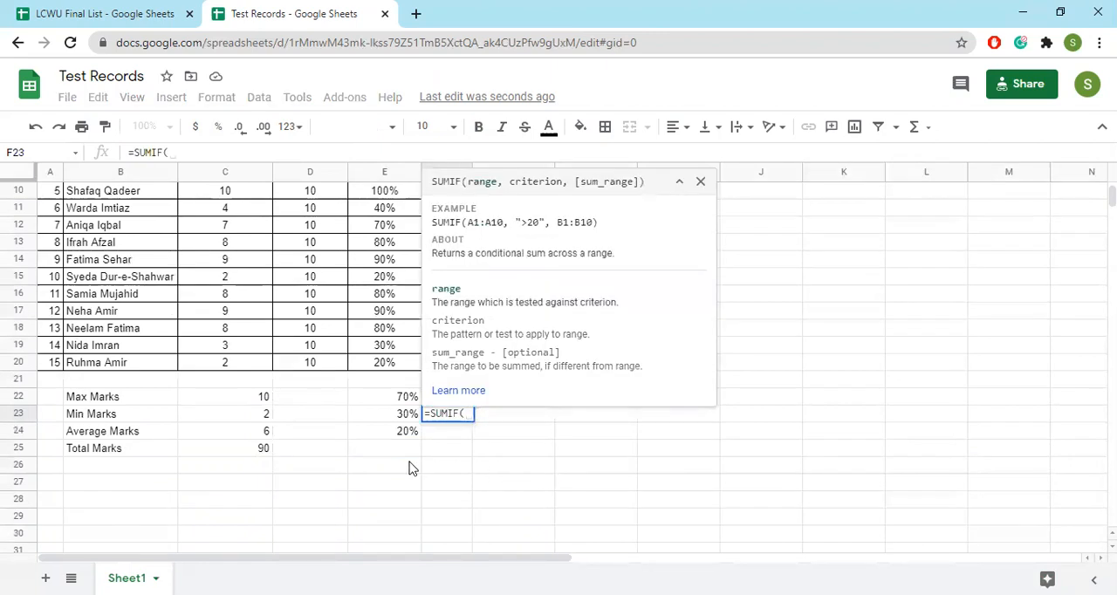
scroll(373, 416, up, 1)
drag(390, 399, 389, 290)
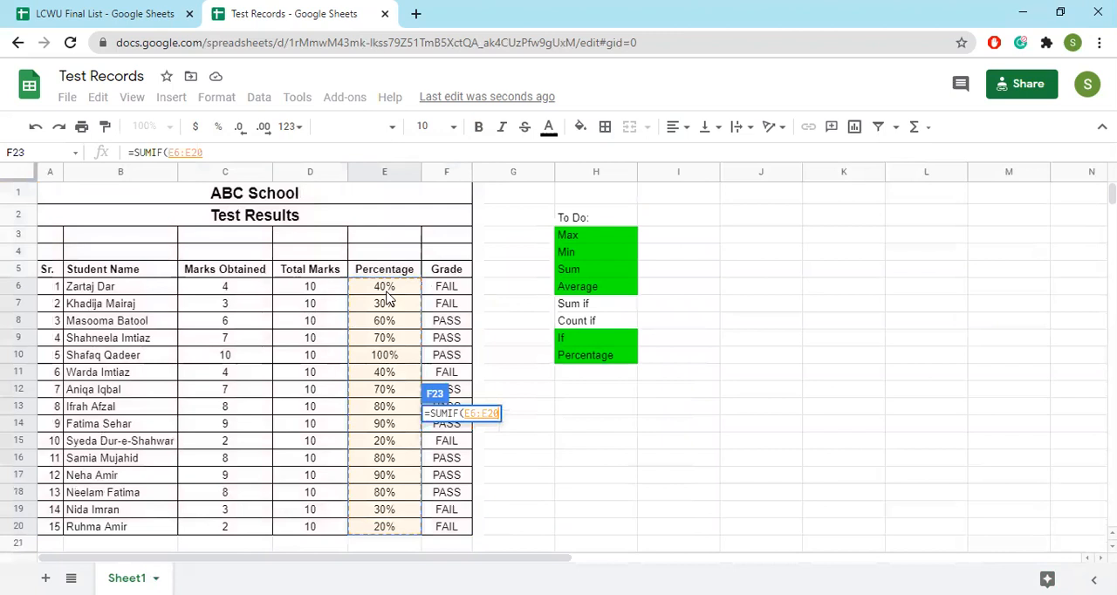
text(,)
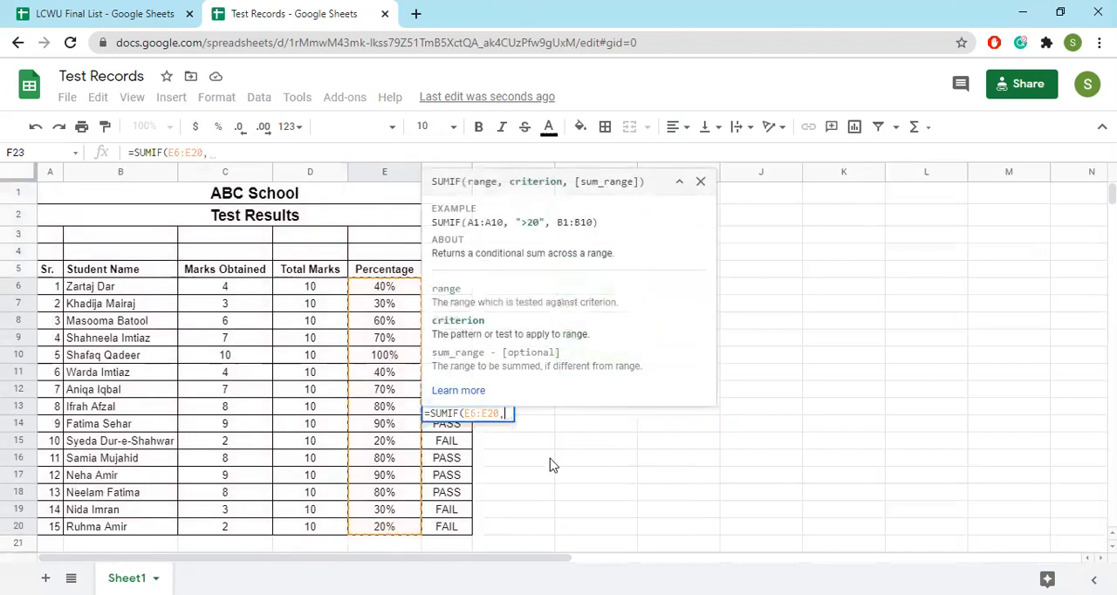
scroll(551, 464, down, 2)
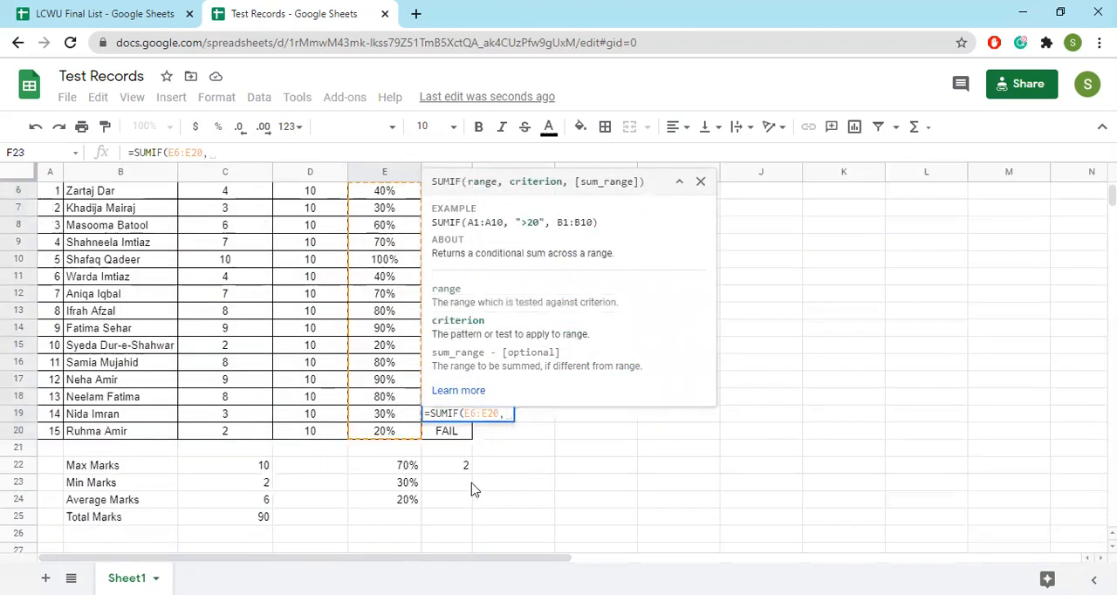
click(410, 485)
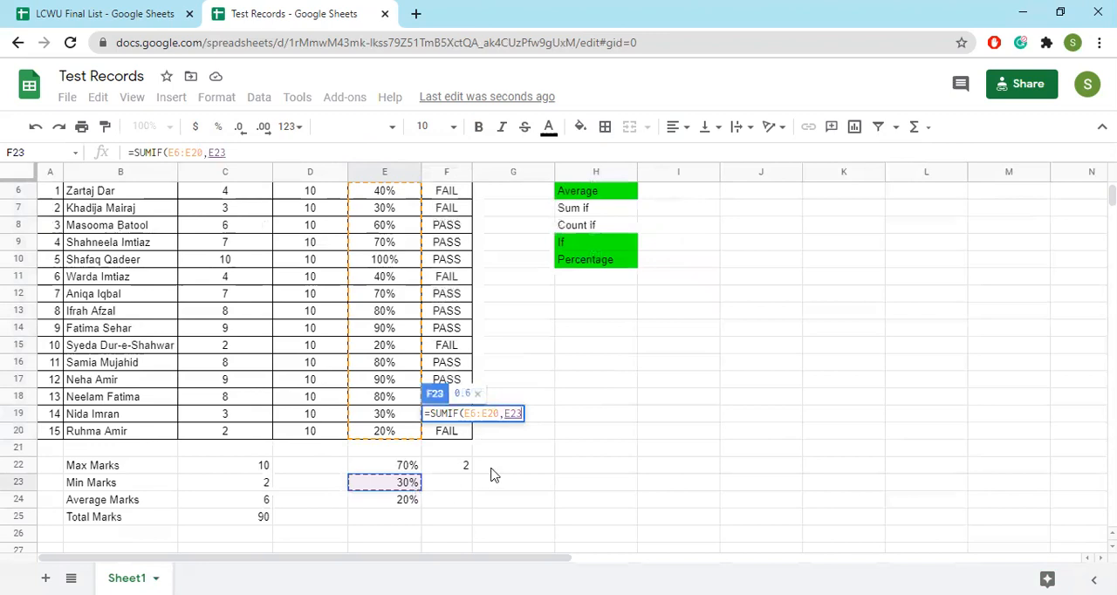
key(Return)
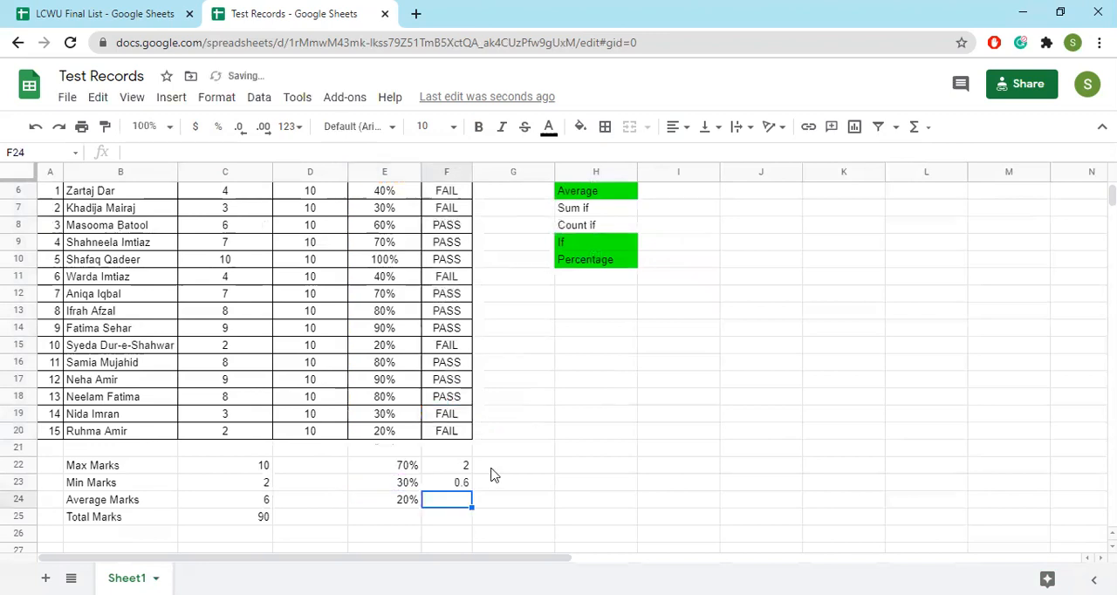
Check the SUMIF result in F23 against the matching percentages and format it as a percentage without decimals
click(449, 489)
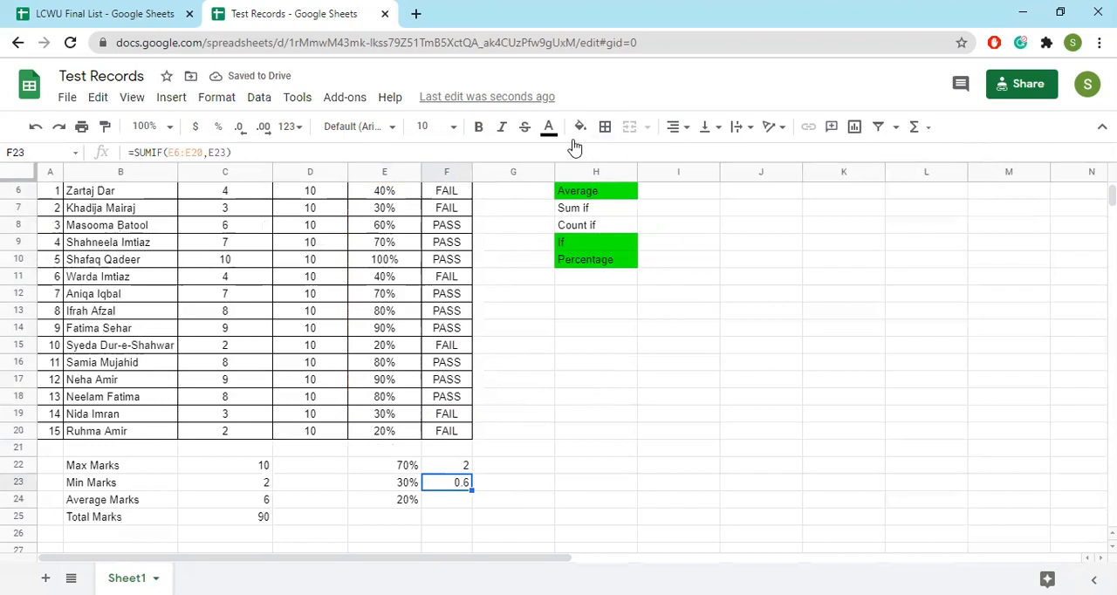
scroll(378, 389, up, 2)
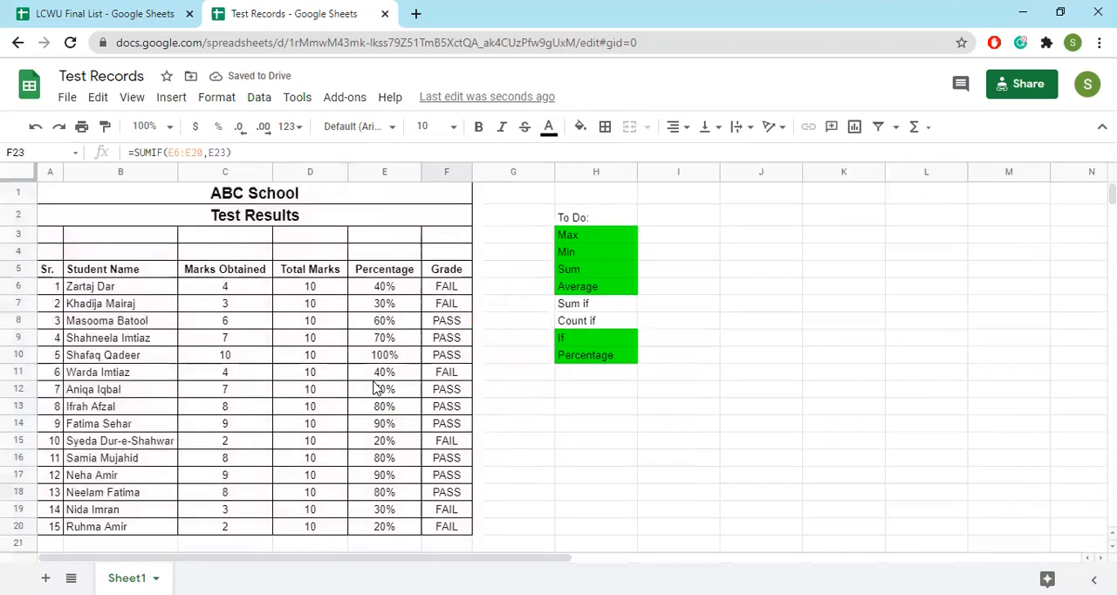
click(396, 305)
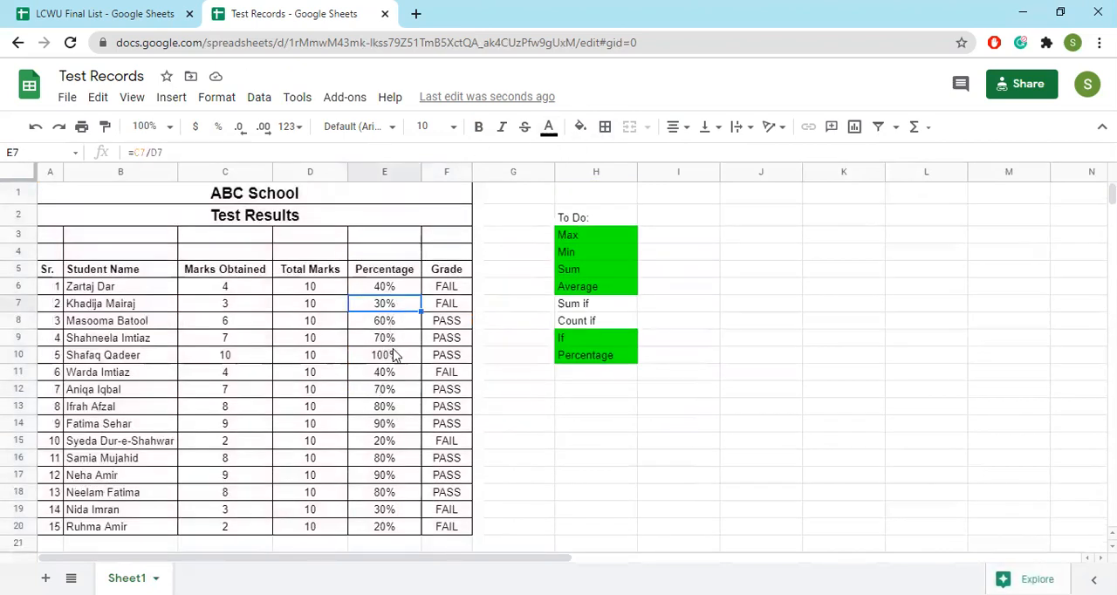
click(387, 513)
scroll(421, 443, down, 3)
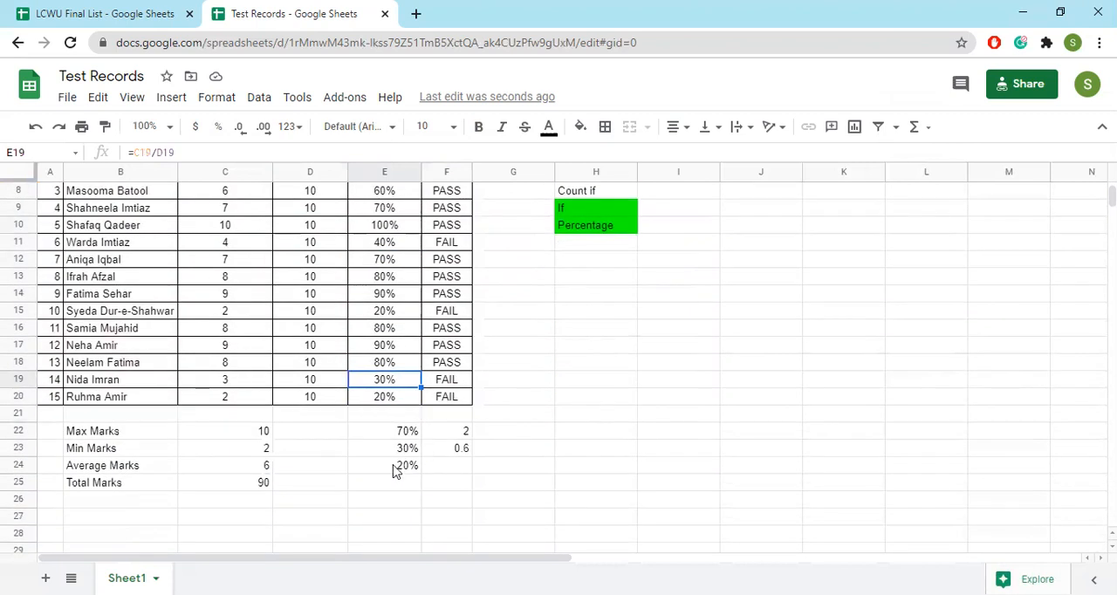
click(454, 452)
click(218, 126)
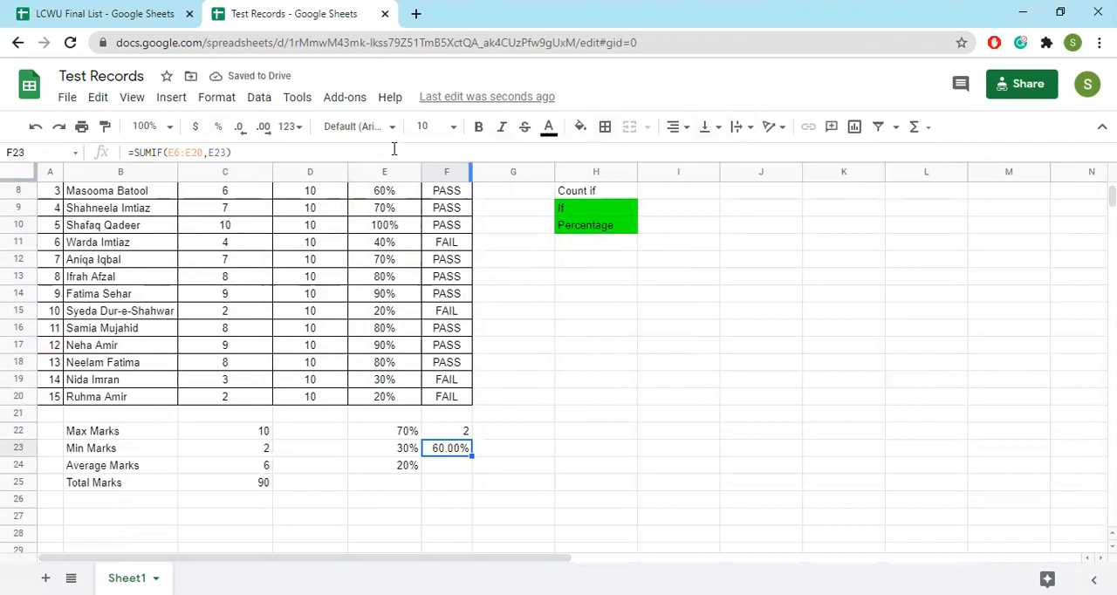
click(239, 127)
click(239, 127)
Count in F24 how often the percentage in E24 occurs, using =COUNTIF(E6:E20,E24)
click(446, 465)
text(=)
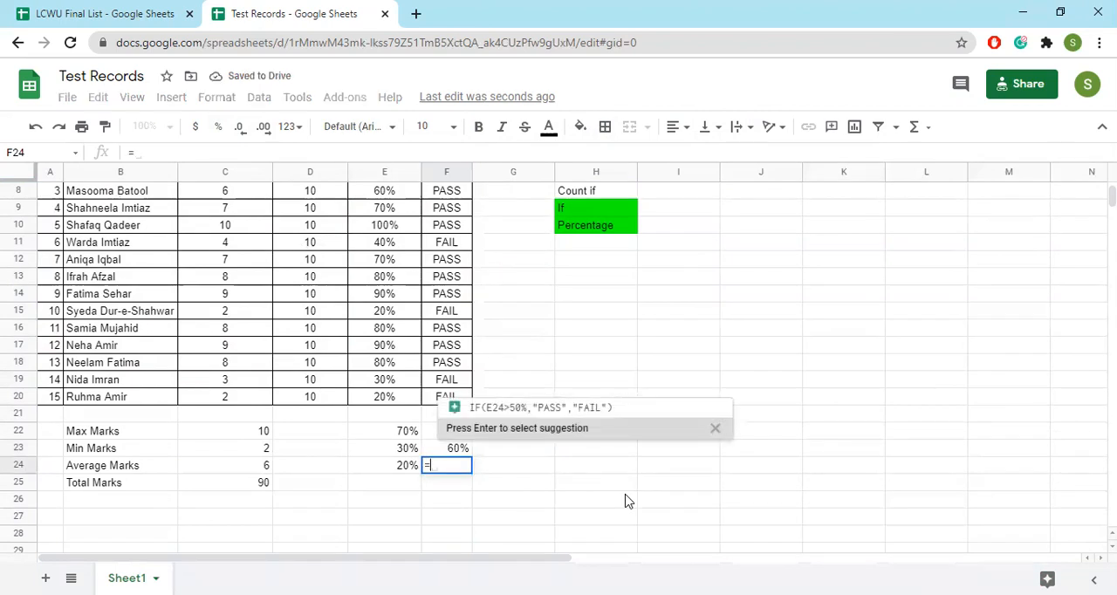
text(count)
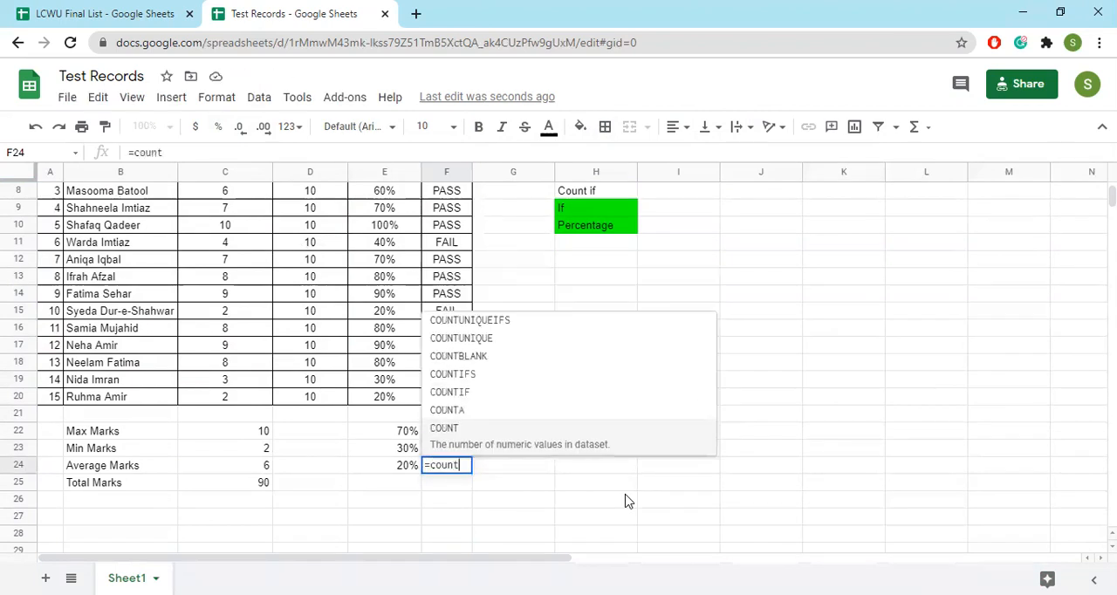
text(if)
key(Tab)
drag(390, 402, 387, 294)
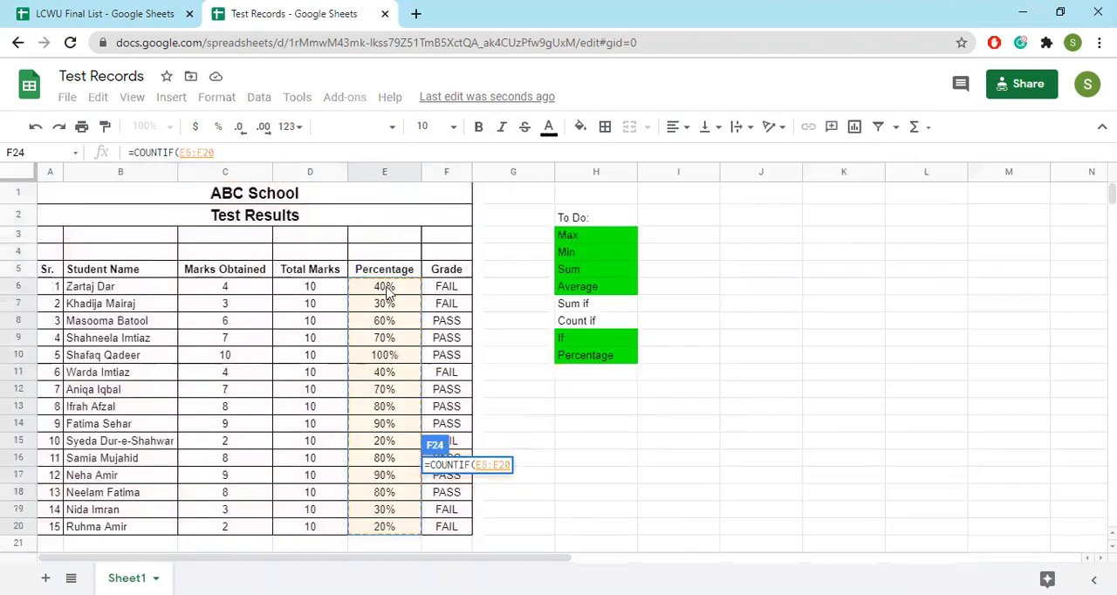
text(,)
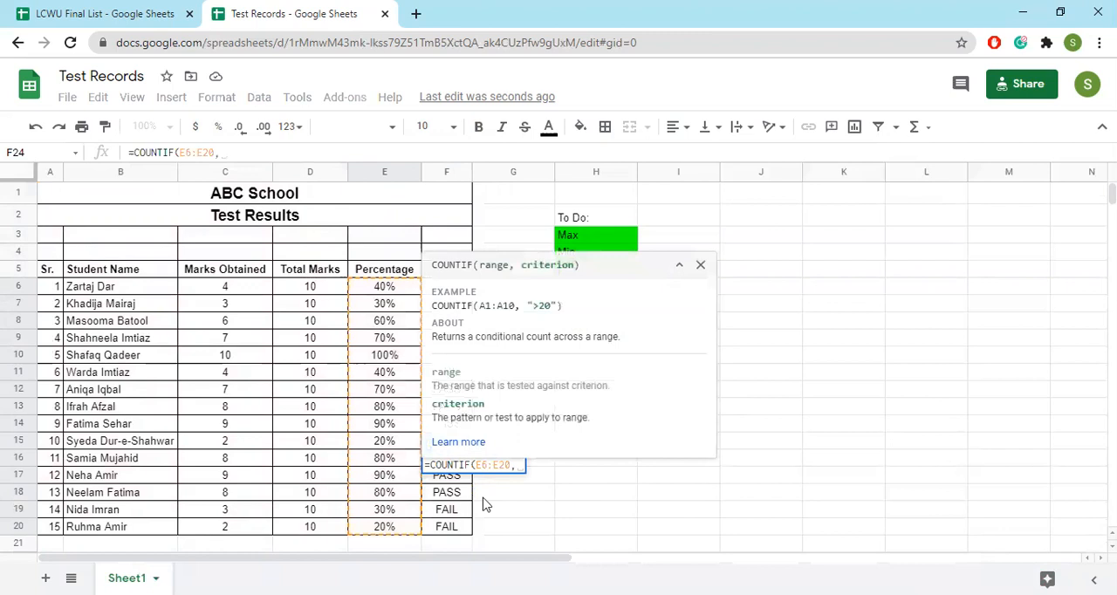
text(E24)
key(Return)
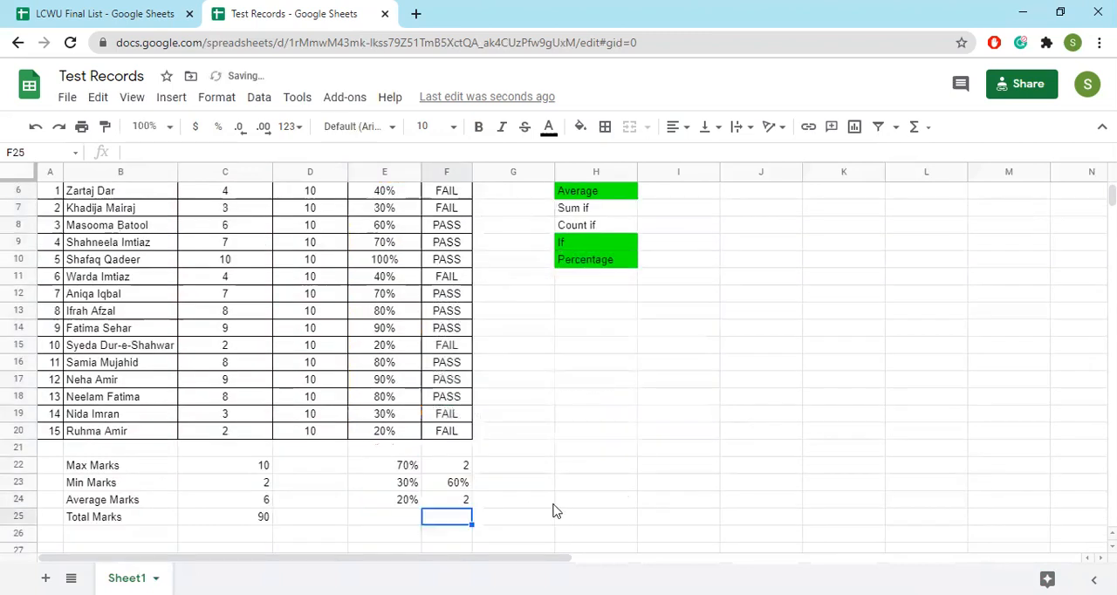
Check the 20% entries in the Percentage column and fill the Sum if and Count if items in H7:H8 with green
click(387, 436)
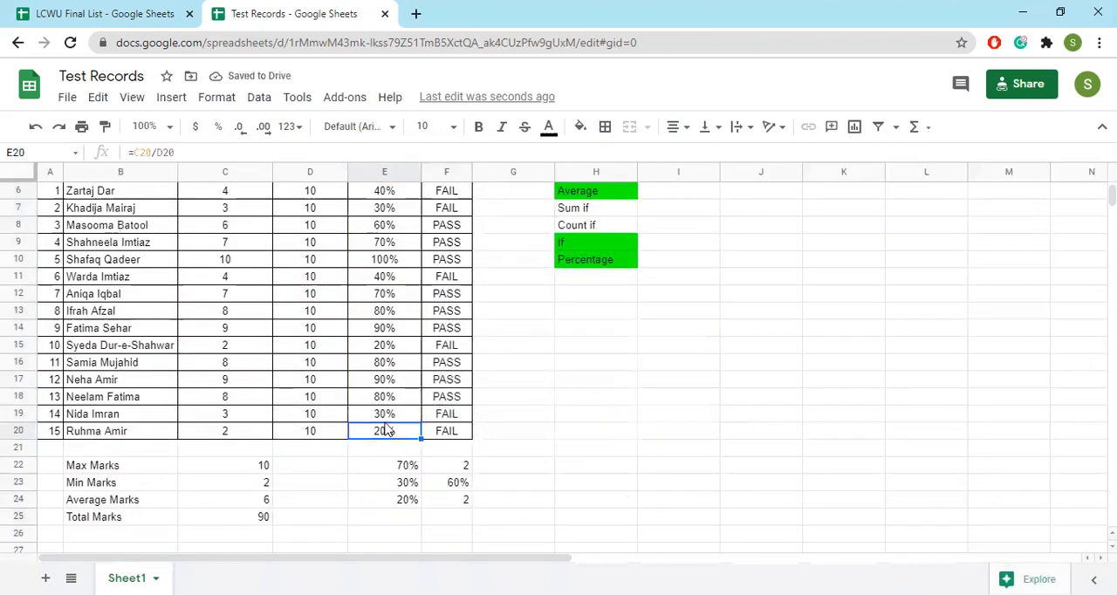
click(381, 349)
scroll(392, 340, up, 1)
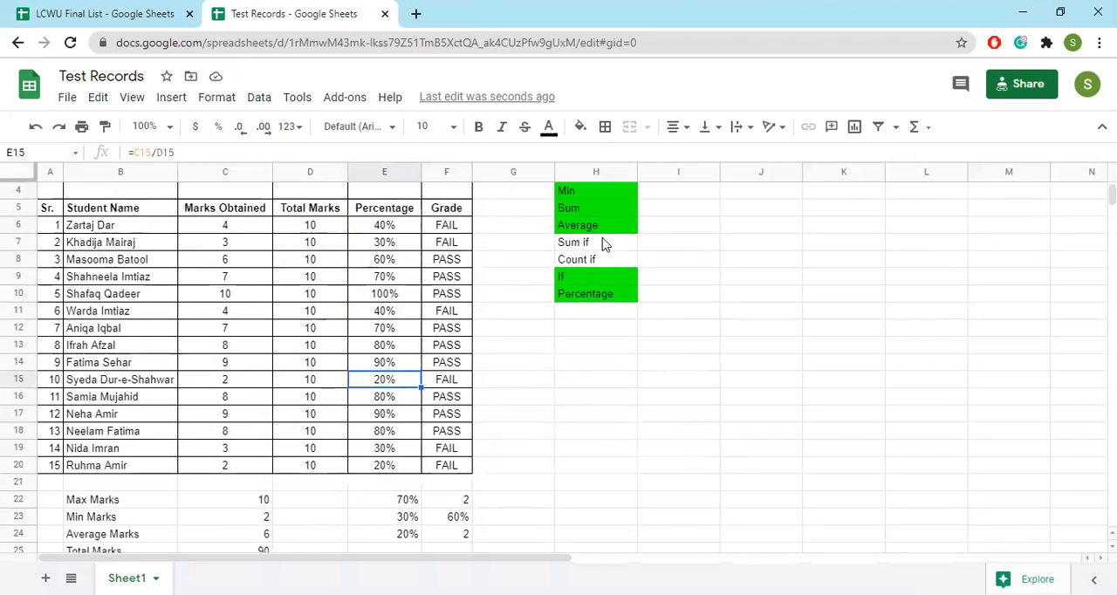
drag(603, 244, 602, 262)
scroll(759, 274, up, 1)
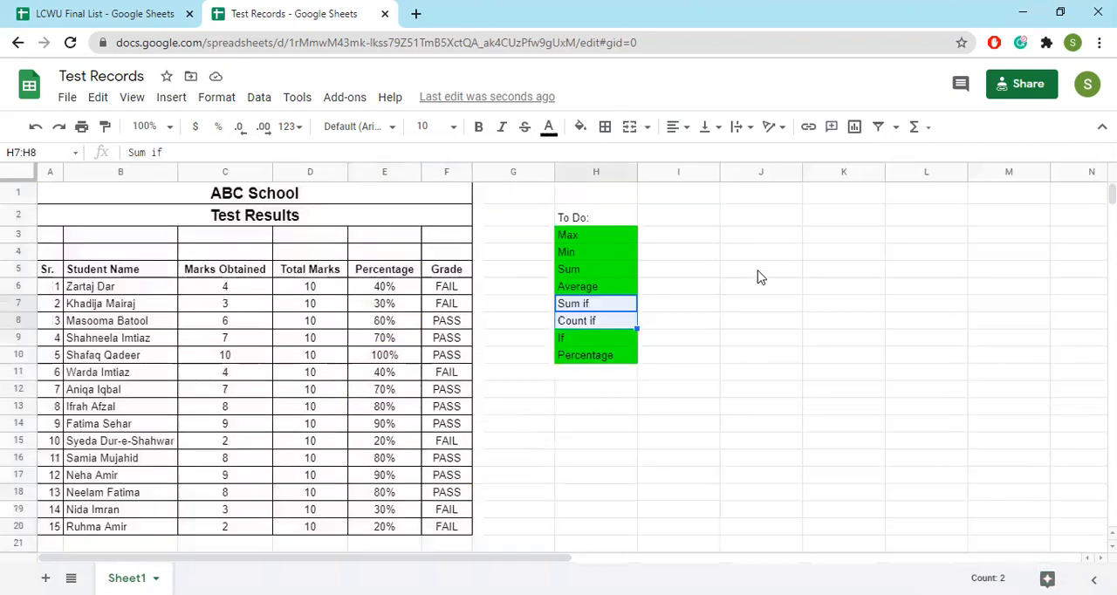
click(581, 127)
click(650, 202)
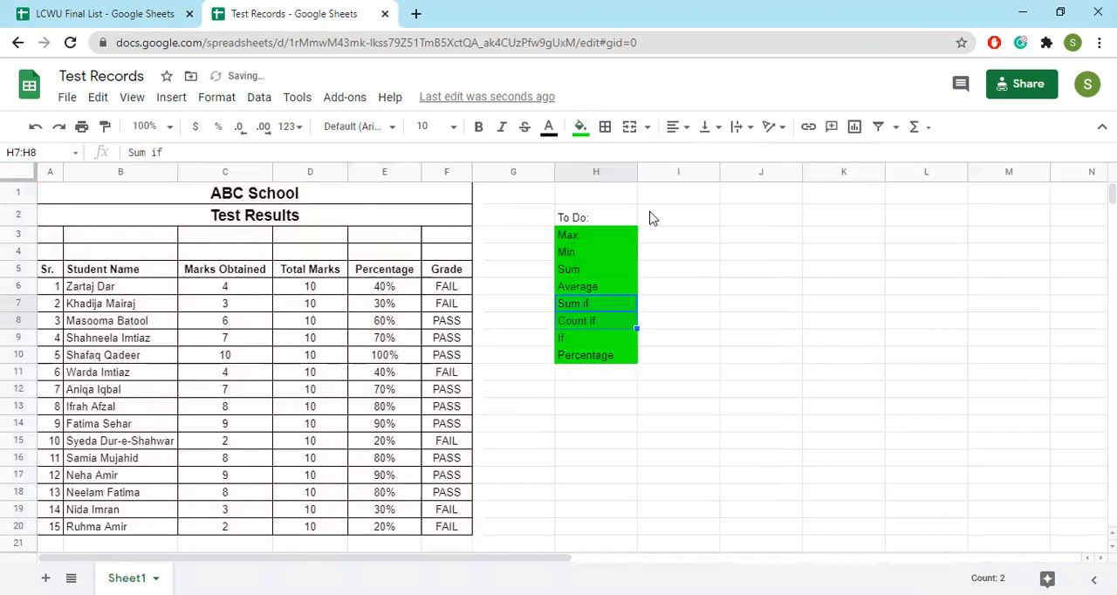
click(579, 394)
scroll(305, 458, down, 3)
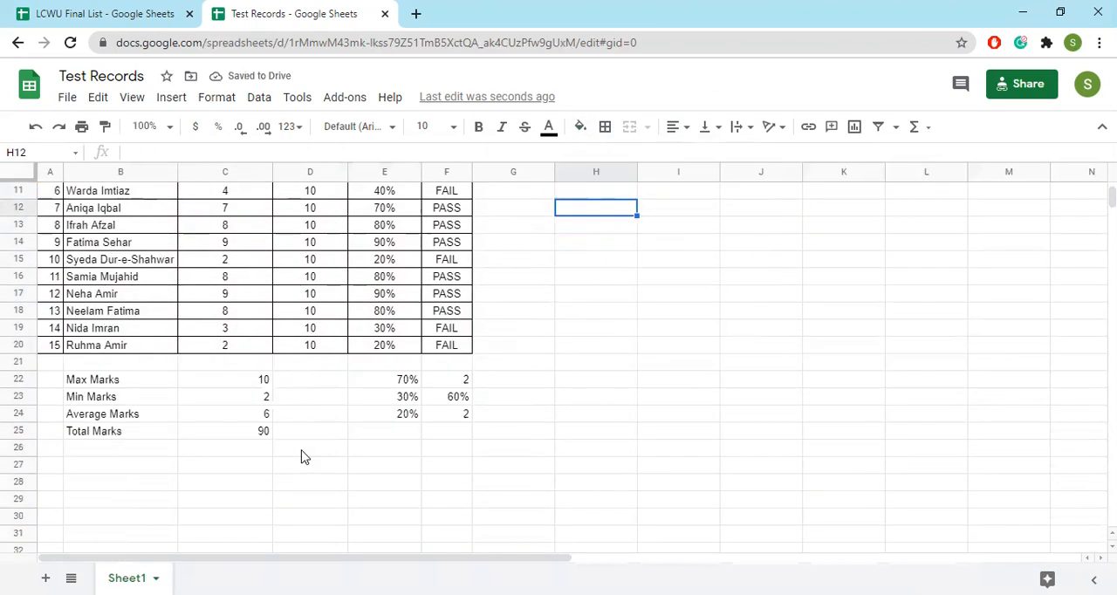
scroll(240, 410, up, 3)
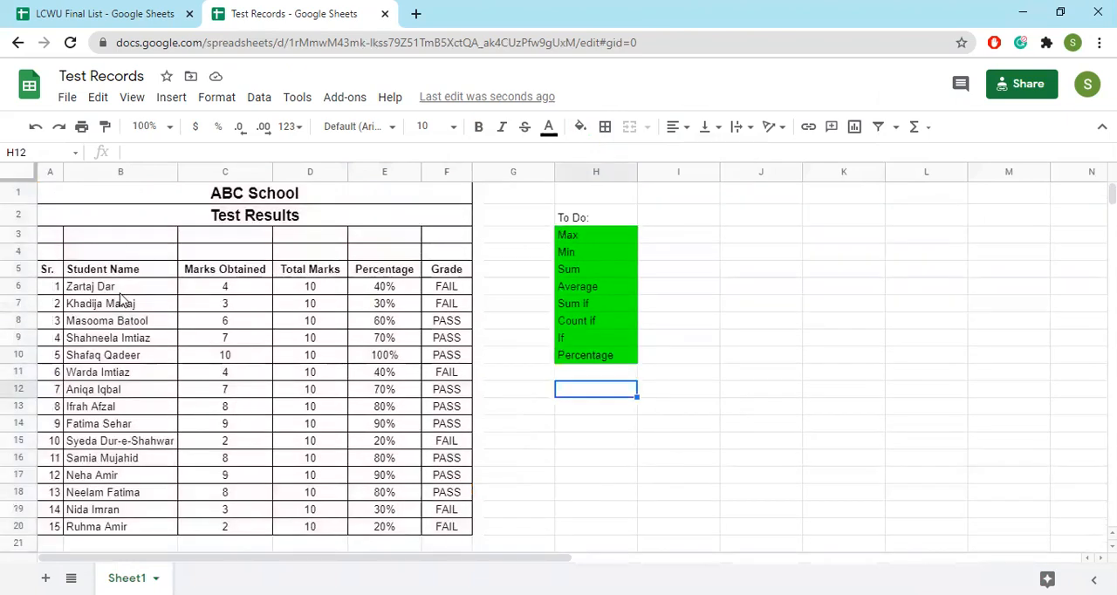